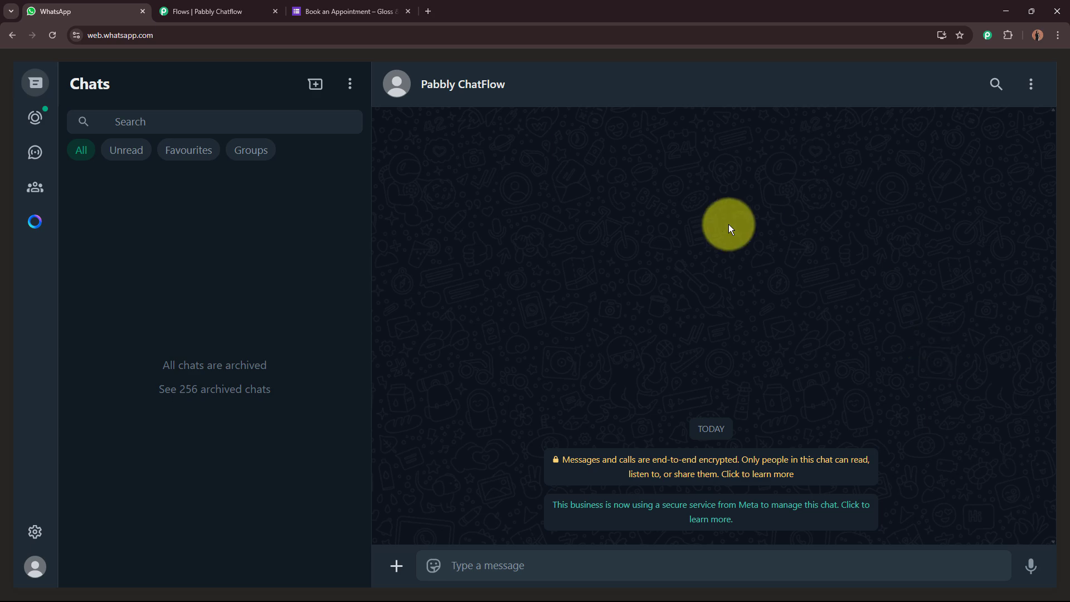
# Send 'I need Help' to the salon bot in WhatsApp Web to trigger its welcome.
pyautogui.write('I need Help')
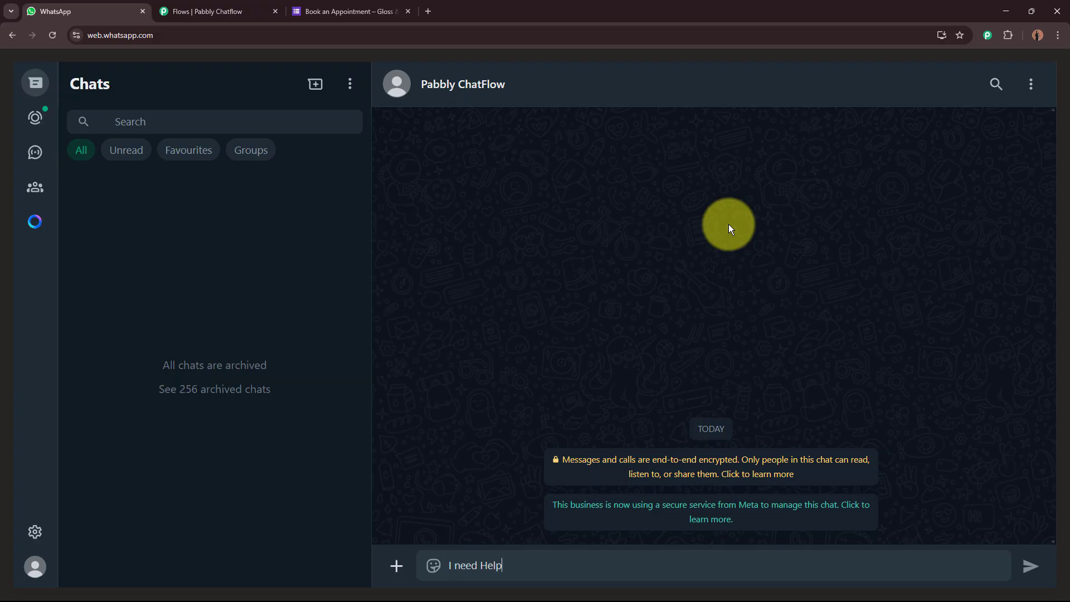
pyautogui.press('Return')
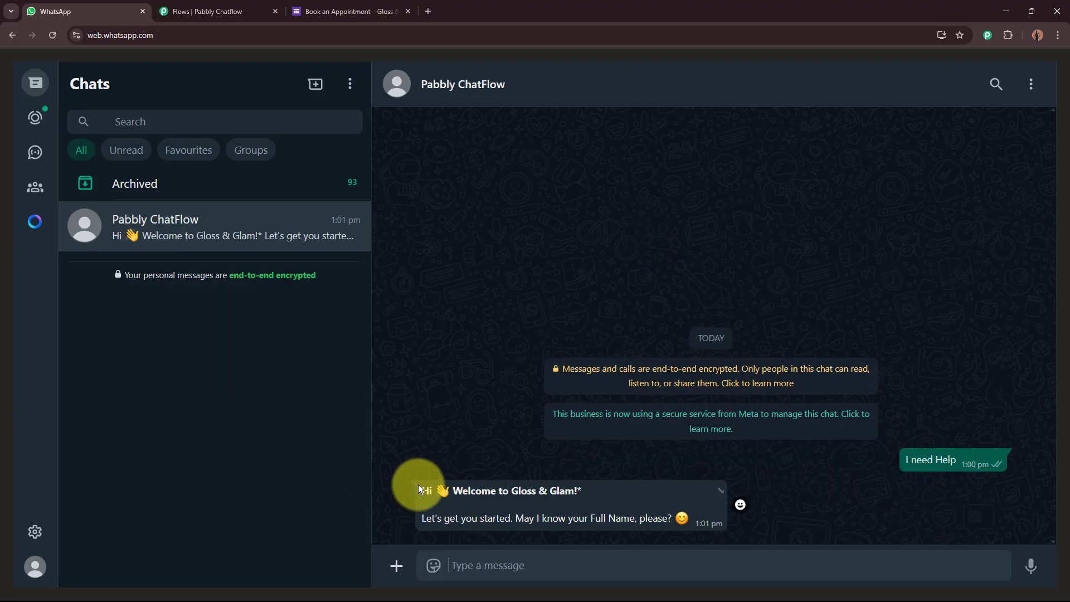
pyautogui.moveTo(419, 488); pyautogui.dragTo(692, 519)
pyautogui.click(691, 518)
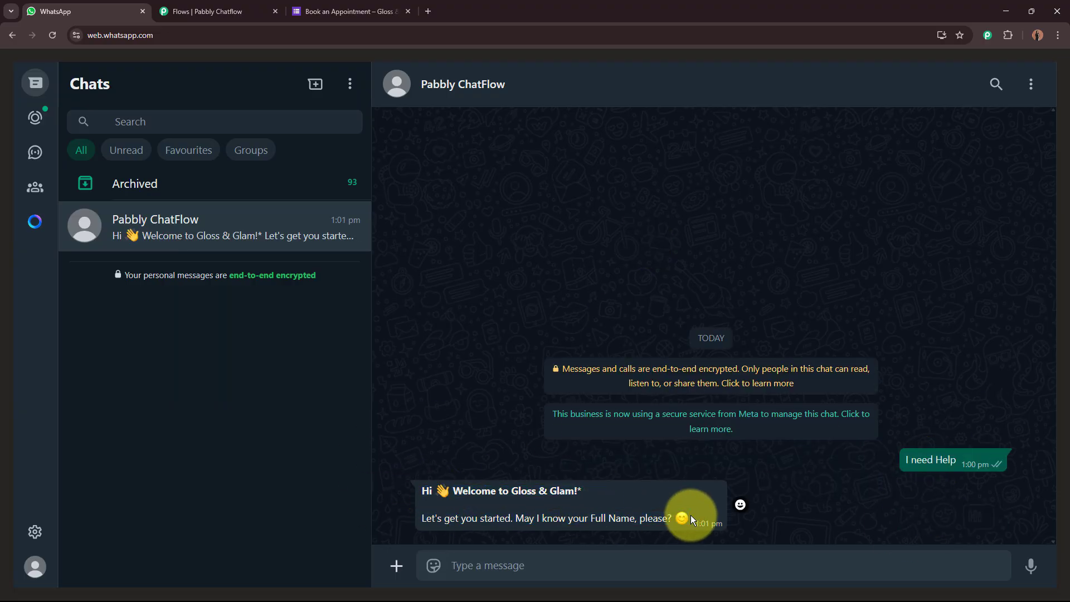
# Answer the bot's full-name question with 'Test User'.
pyautogui.moveTo(418, 487); pyautogui.dragTo(657, 521)
pyautogui.click(636, 562)
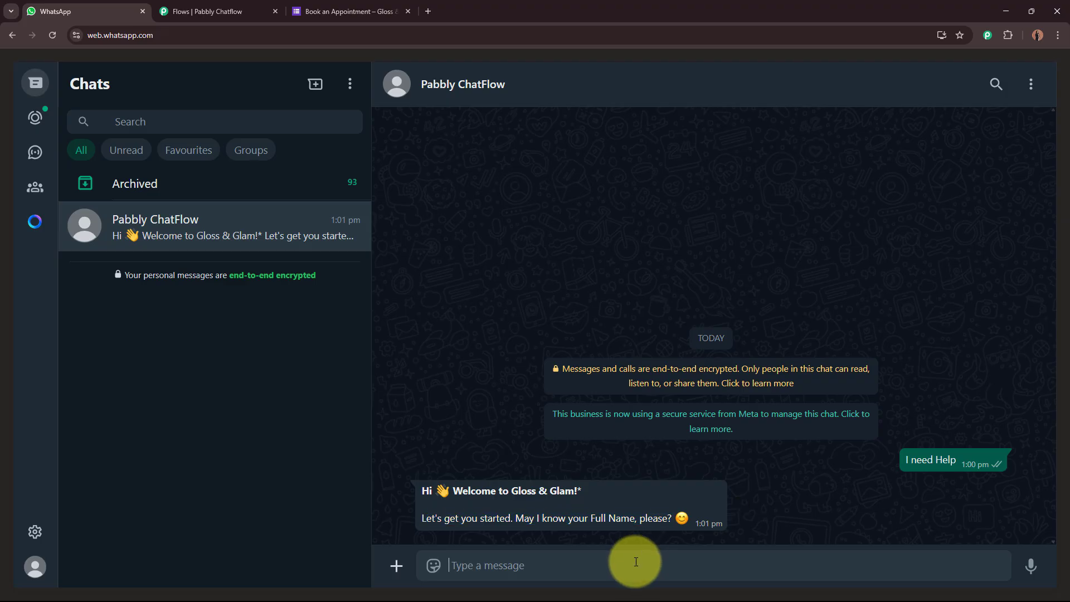
pyautogui.write('Test User')
pyautogui.press('Return')
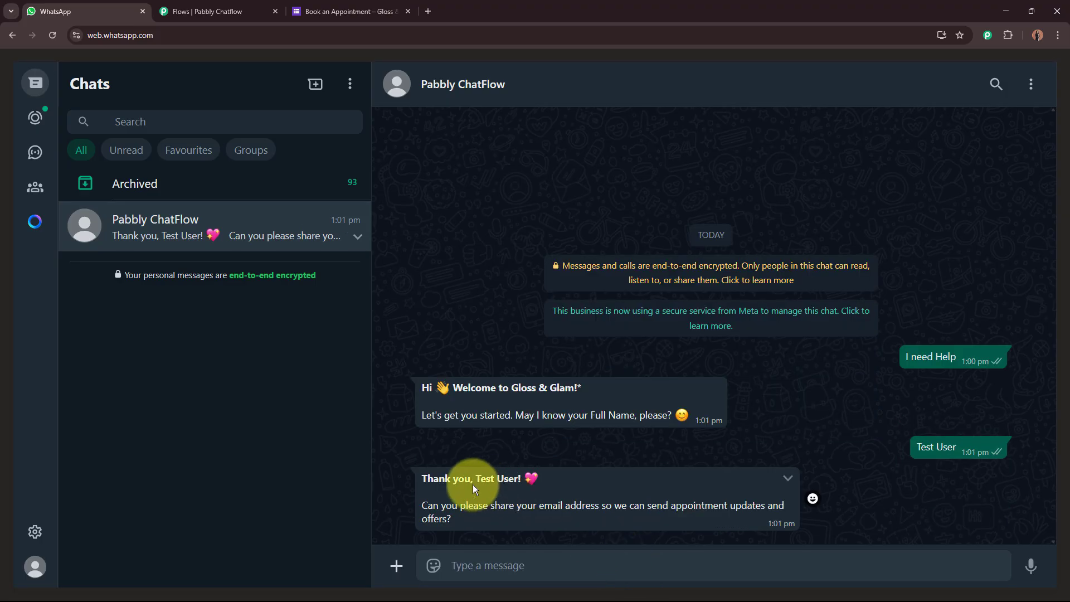
# Reply to the bot's email request with a test email address.
pyautogui.moveTo(433, 478); pyautogui.dragTo(585, 485)
pyautogui.moveTo(427, 505); pyautogui.dragTo(570, 507)
pyautogui.click(531, 564)
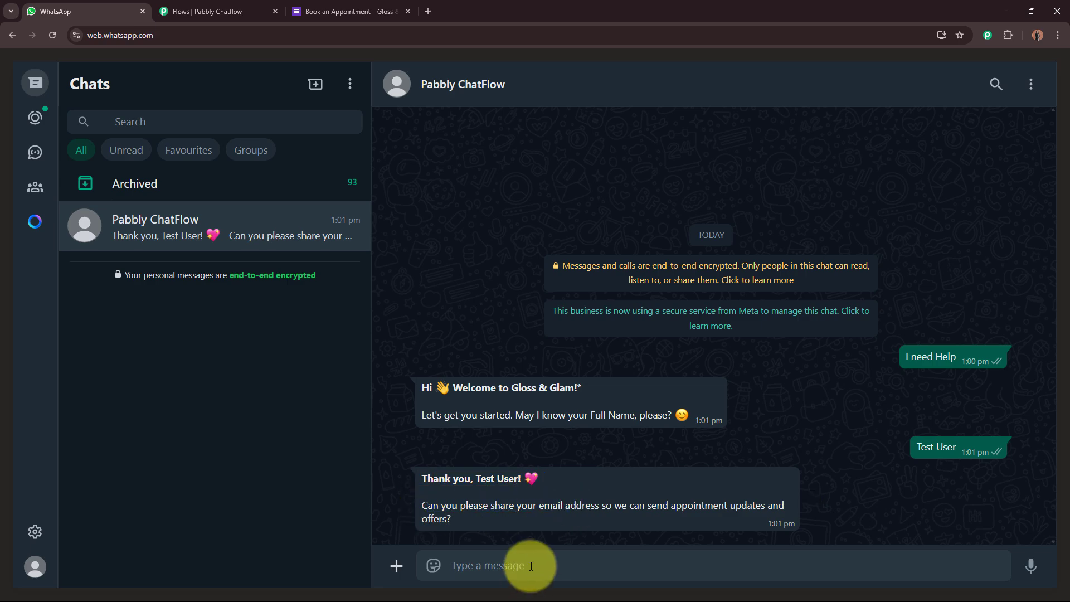
pyautogui.press('Return')
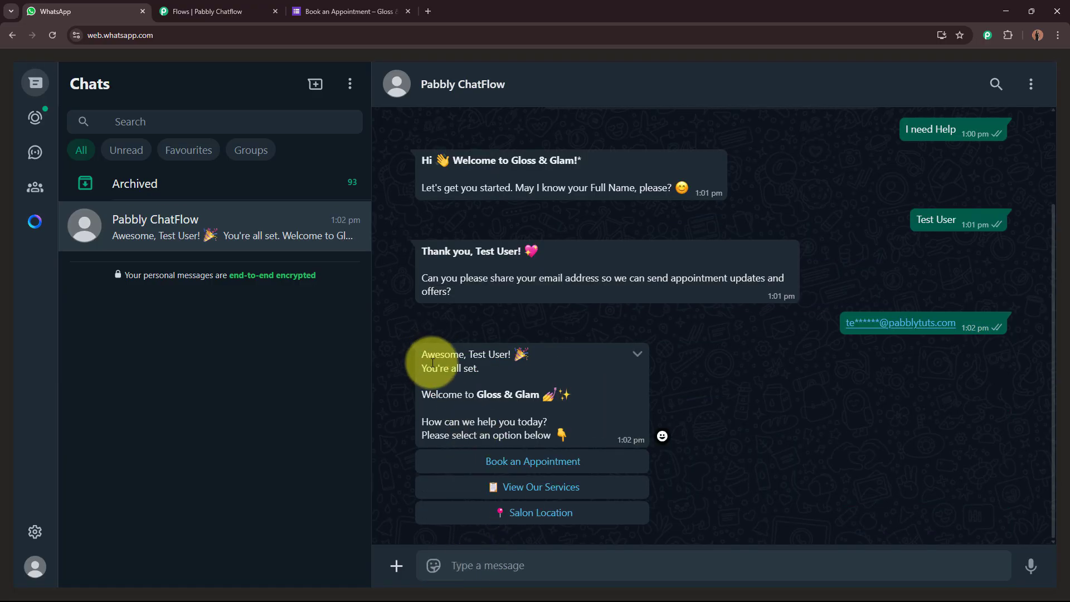
pyautogui.moveTo(451, 359); pyautogui.dragTo(540, 395)
# Choose View Our Services, then Contact Us!, review both replies, and return to the flow editor tab.
pyautogui.click(429, 428)
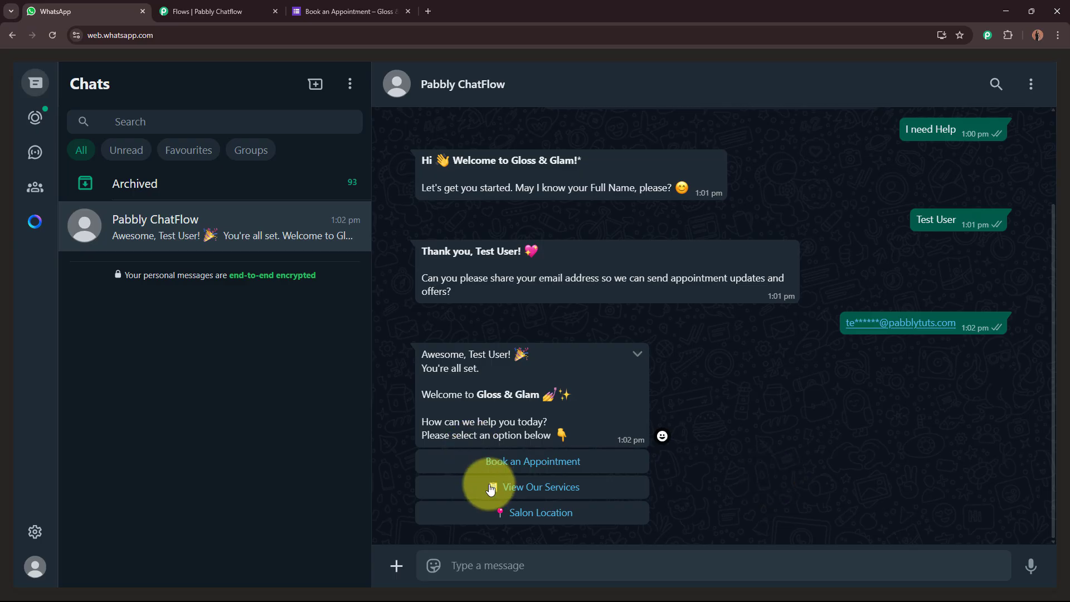
pyautogui.click(517, 487)
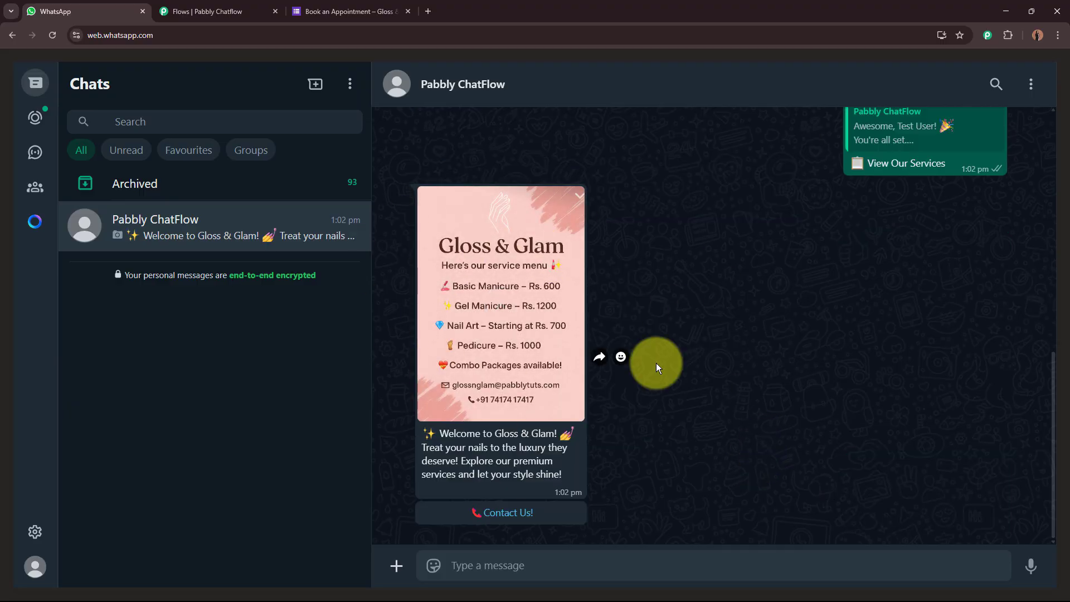
pyautogui.click(541, 513)
pyautogui.scroll(10, 792, 335)
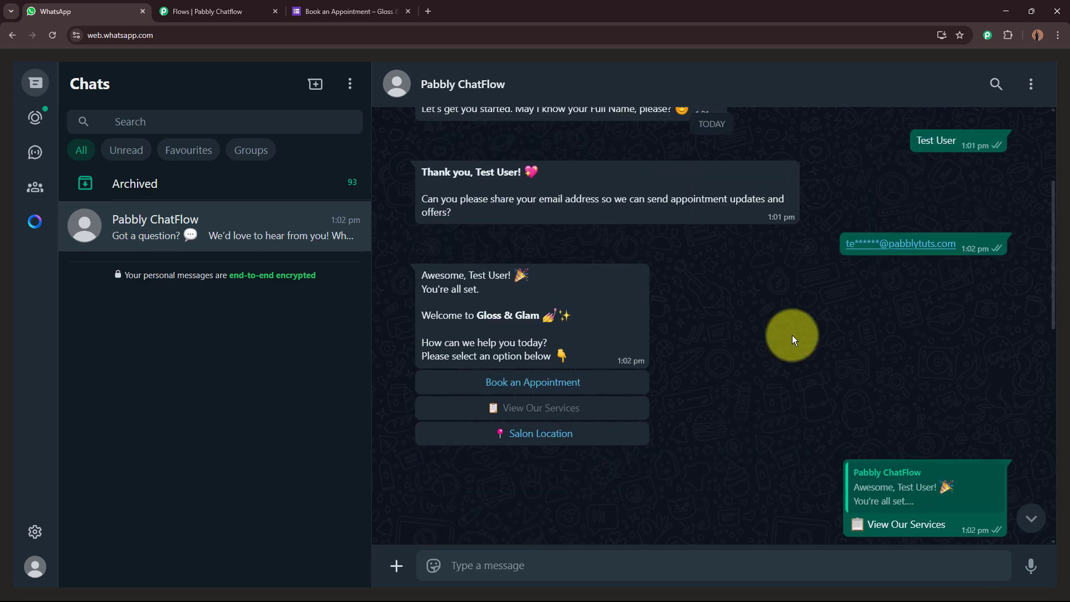
pyautogui.scroll(-3, 792, 335)
pyautogui.scroll(-10, 791, 335)
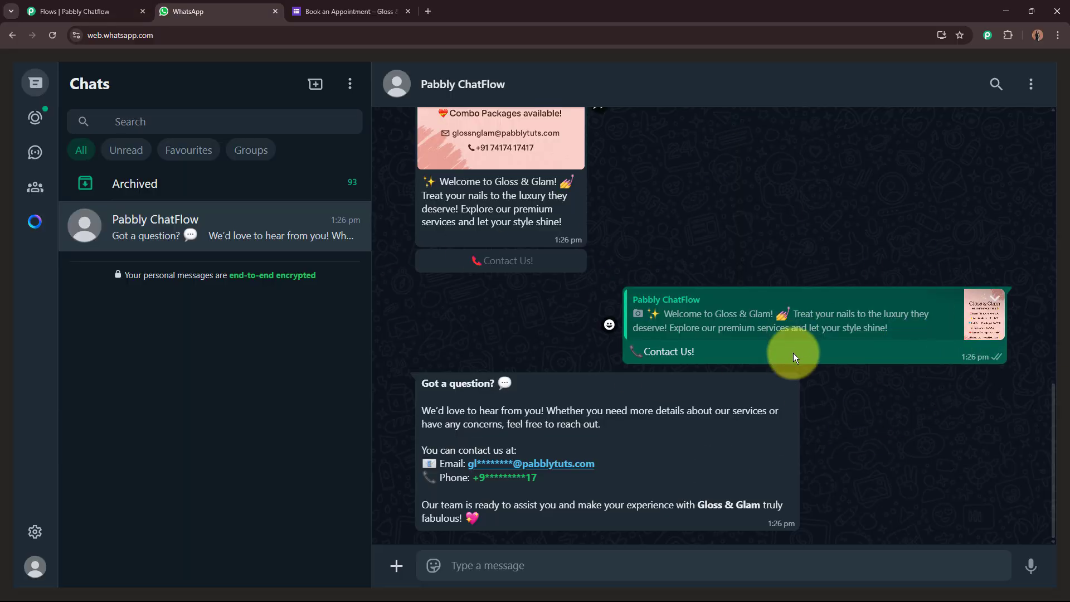
pyautogui.scroll(3, 794, 352)
pyautogui.scroll(-3, 794, 352)
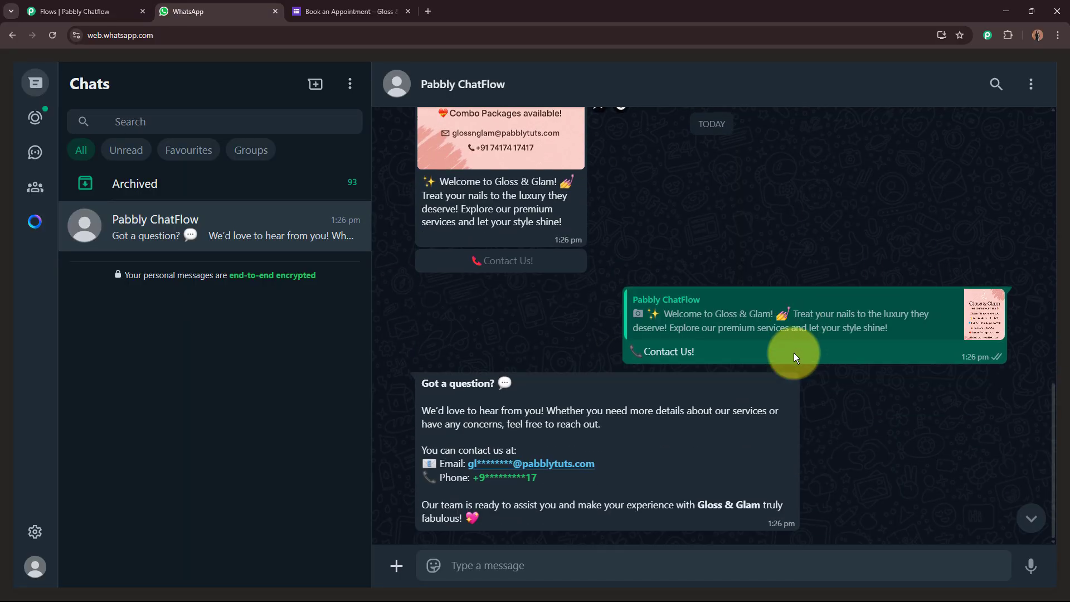
pyautogui.click(75, 11)
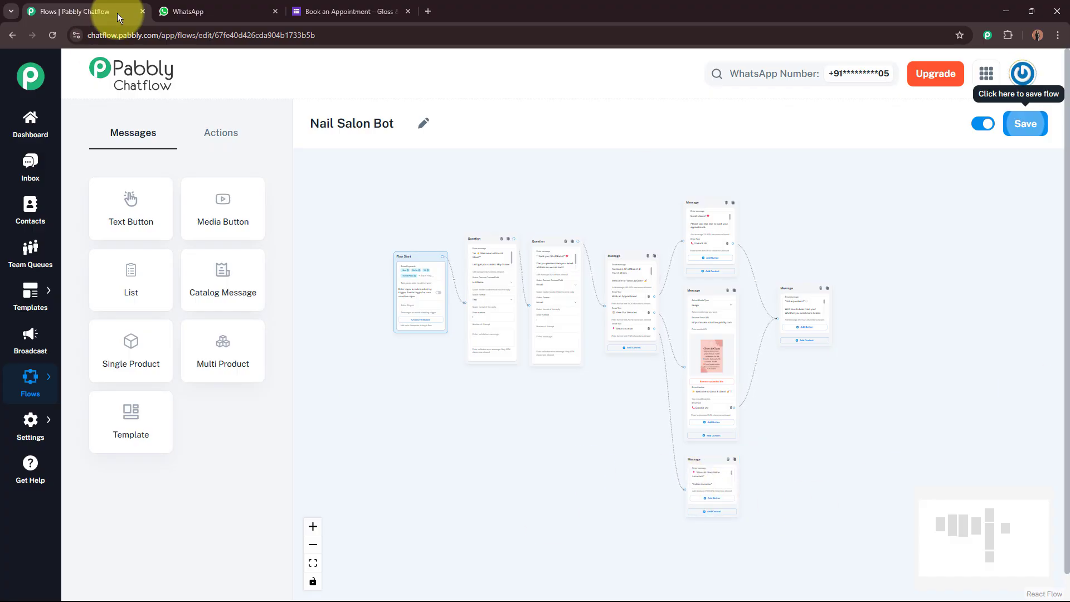
pyautogui.click(142, 11)
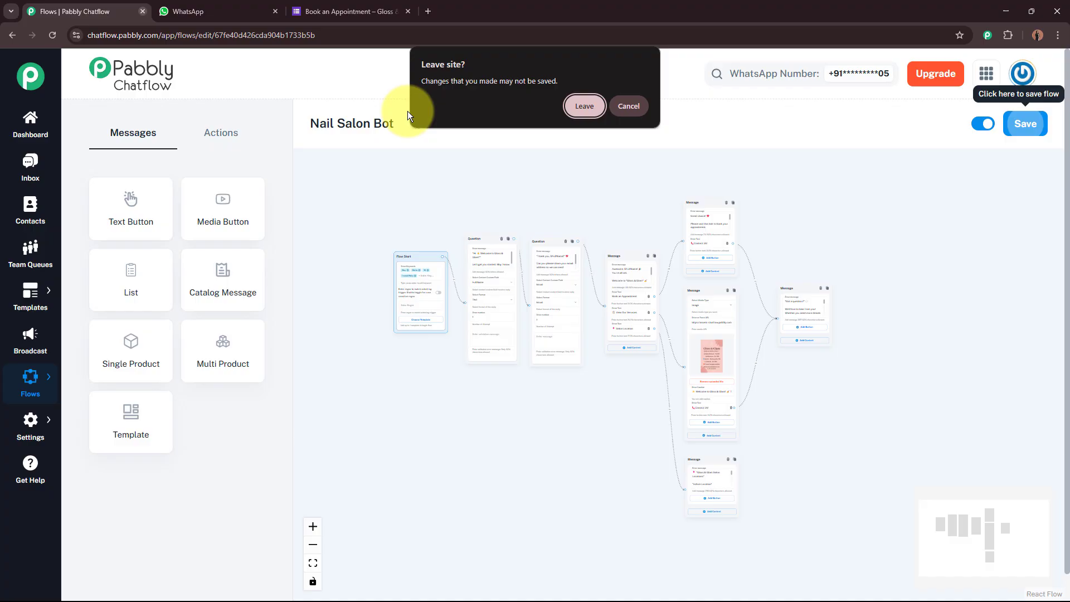
pyautogui.click(585, 106)
pyautogui.click(292, 12)
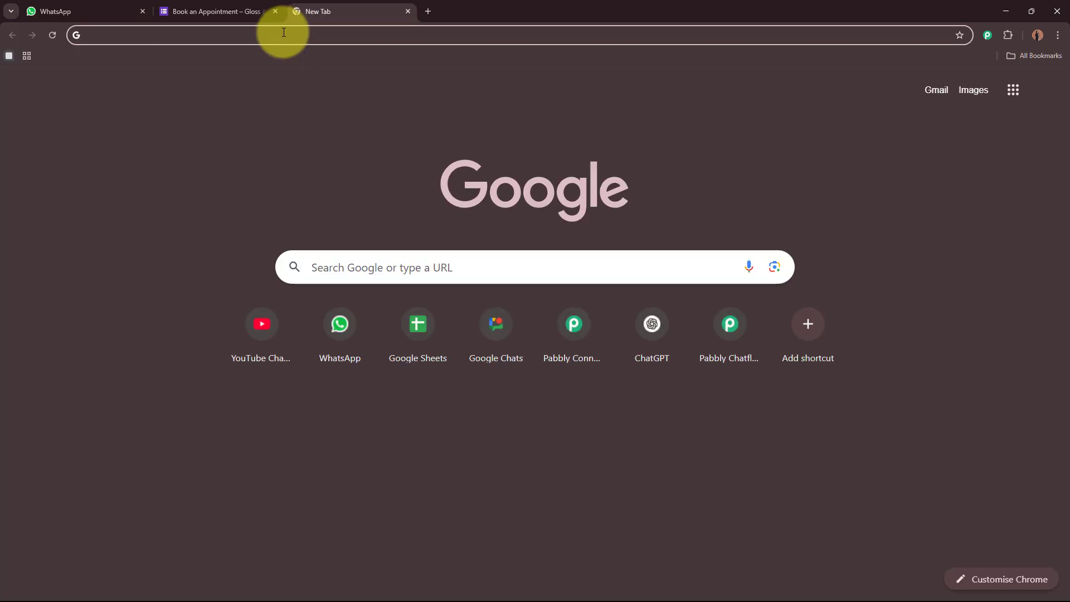
pyautogui.write('www.pab')
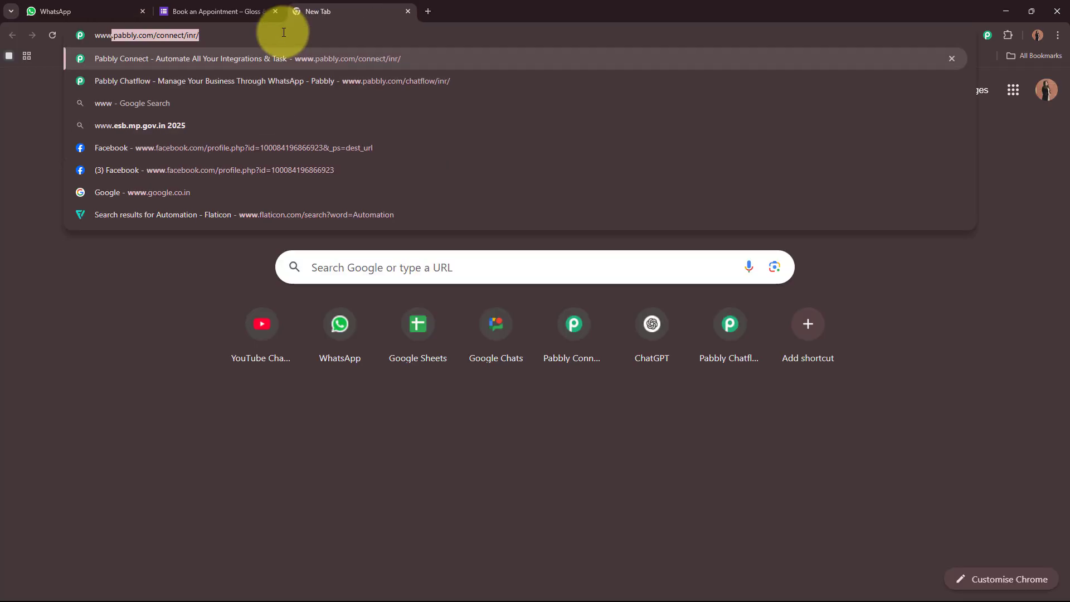
pyautogui.write('bly')
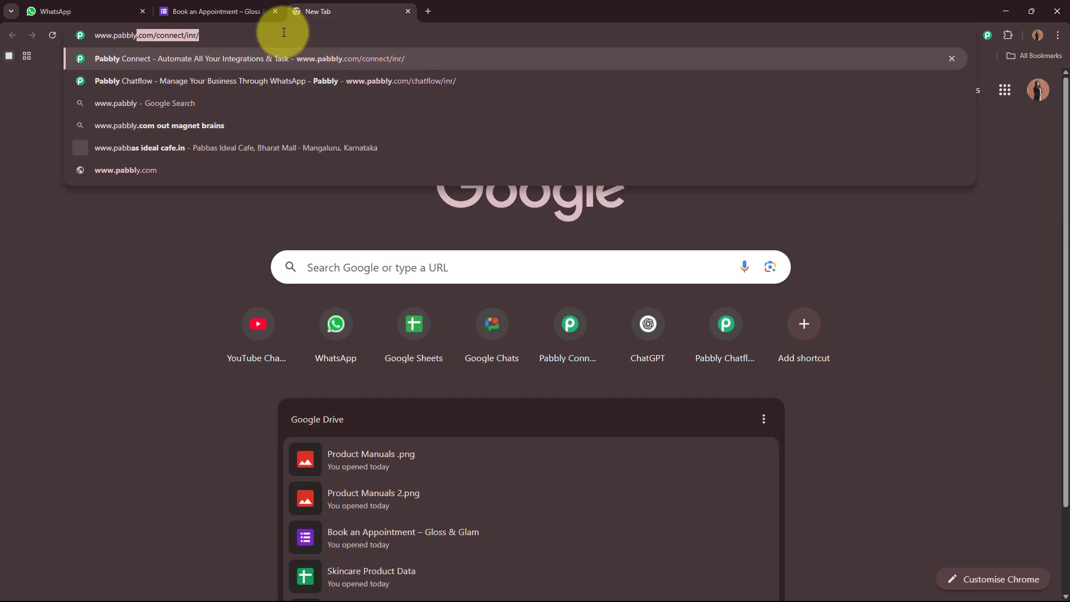
pyautogui.write('.com/chatflow')
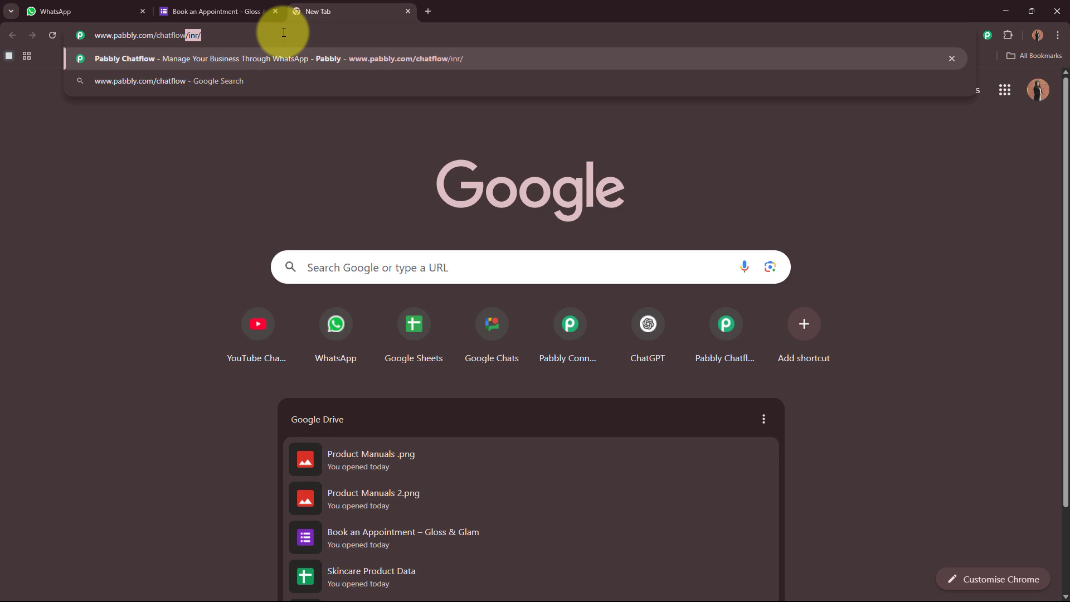
pyautogui.press('Return')
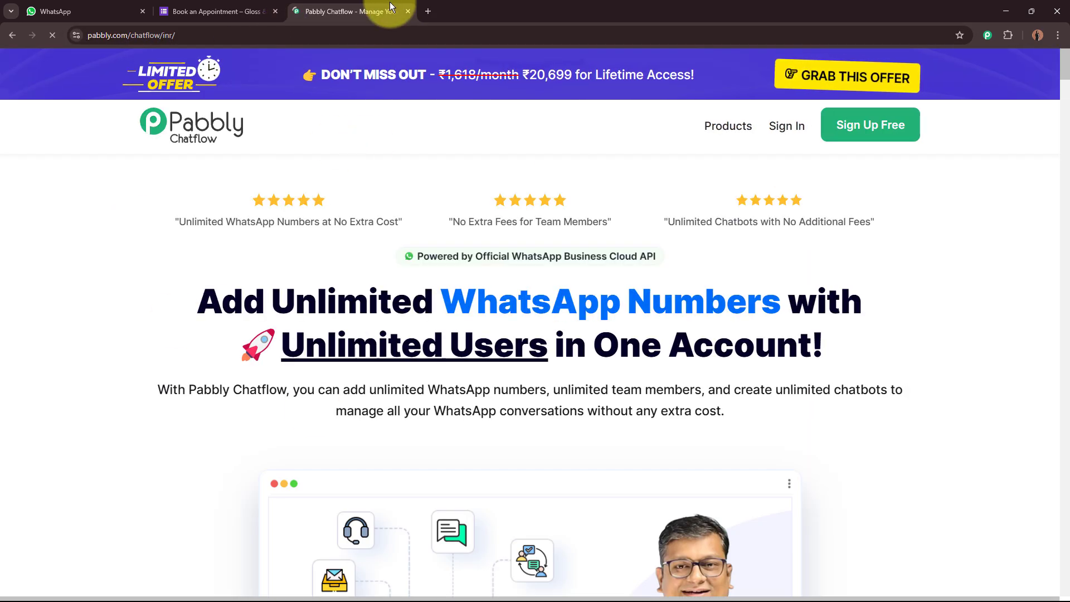
pyautogui.moveTo(393, 9); pyautogui.dragTo(97, 20)
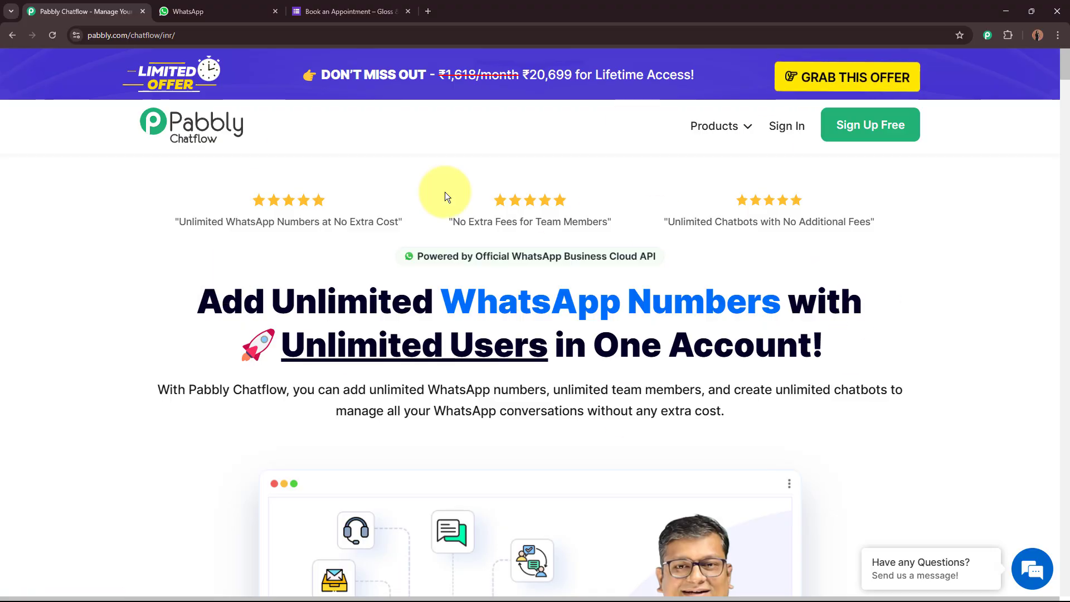
# Go through Sign Up Free and the All Pabbly Apps page into the Chatflow dashboard.
pyautogui.click(908, 135)
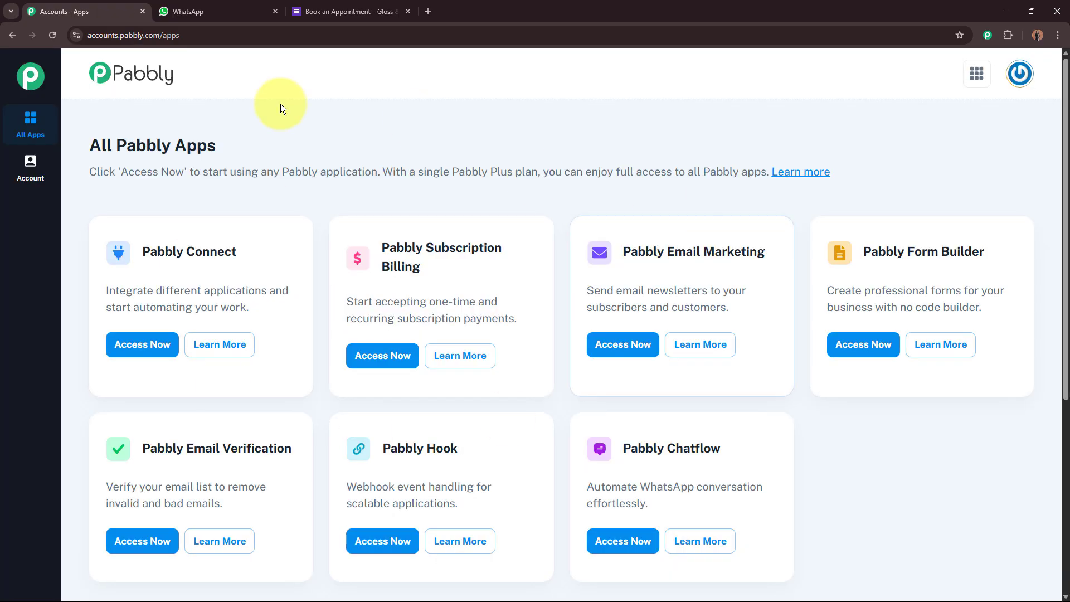
pyautogui.moveTo(92, 145); pyautogui.dragTo(336, 138)
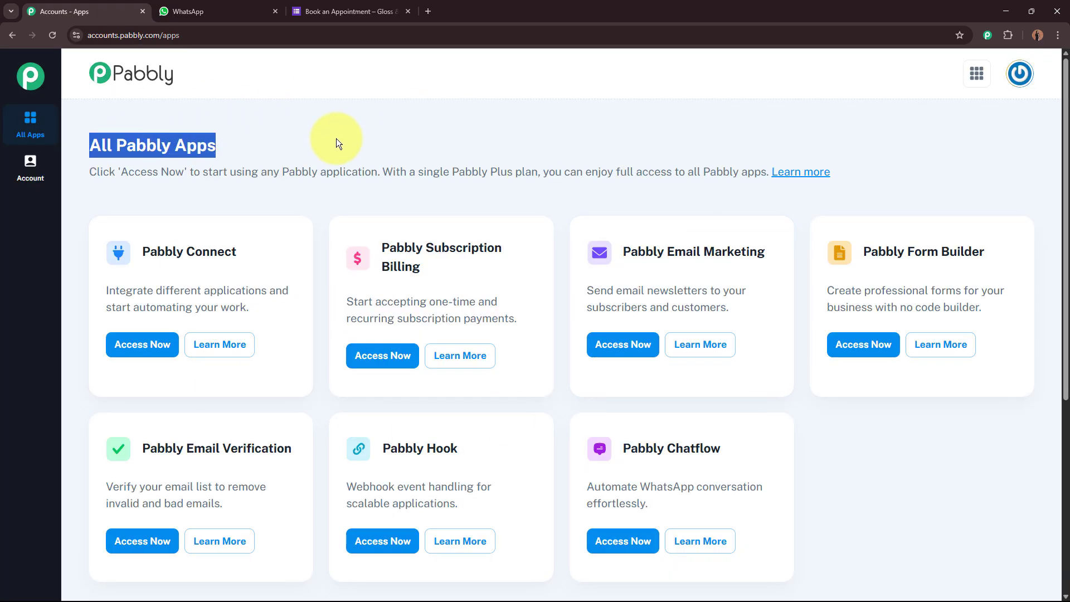
pyautogui.click(440, 146)
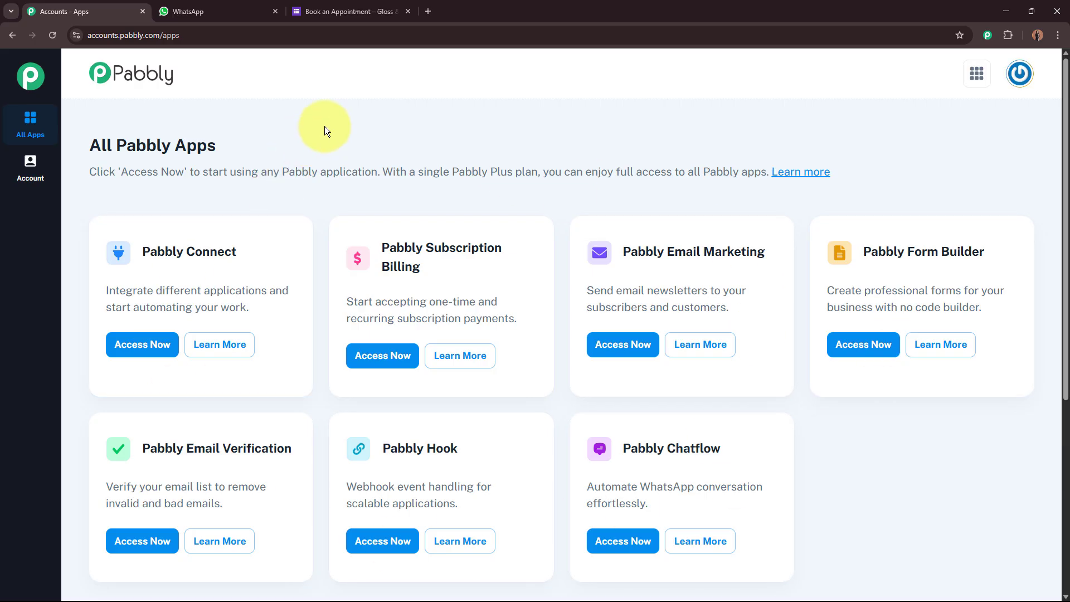
pyautogui.moveTo(620, 446); pyautogui.dragTo(848, 452)
pyautogui.click(848, 451)
pyautogui.click(619, 541)
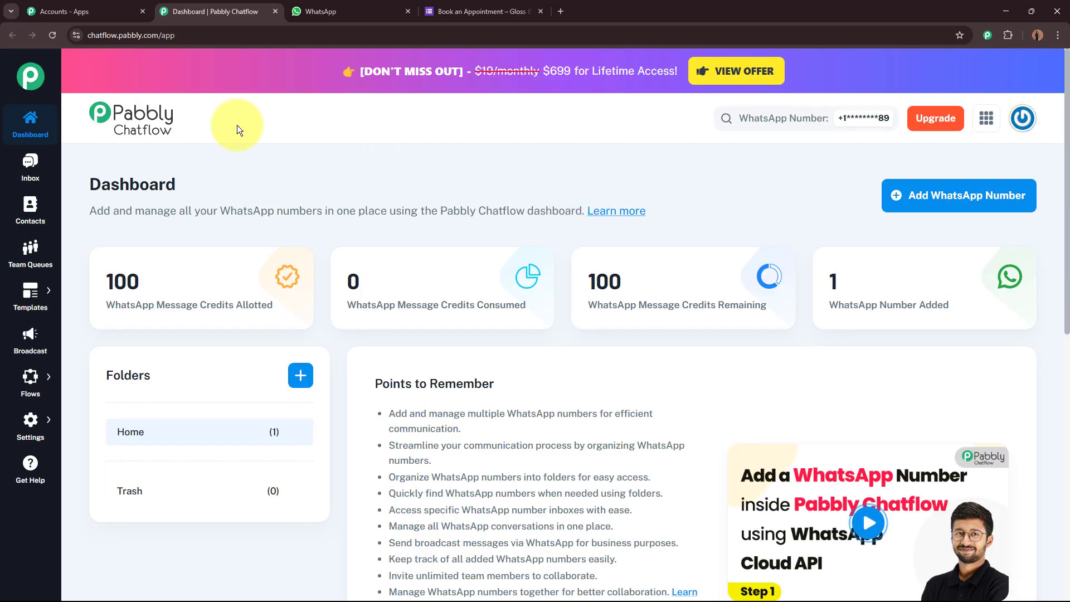
pyautogui.moveTo(94, 184); pyautogui.dragTo(392, 185)
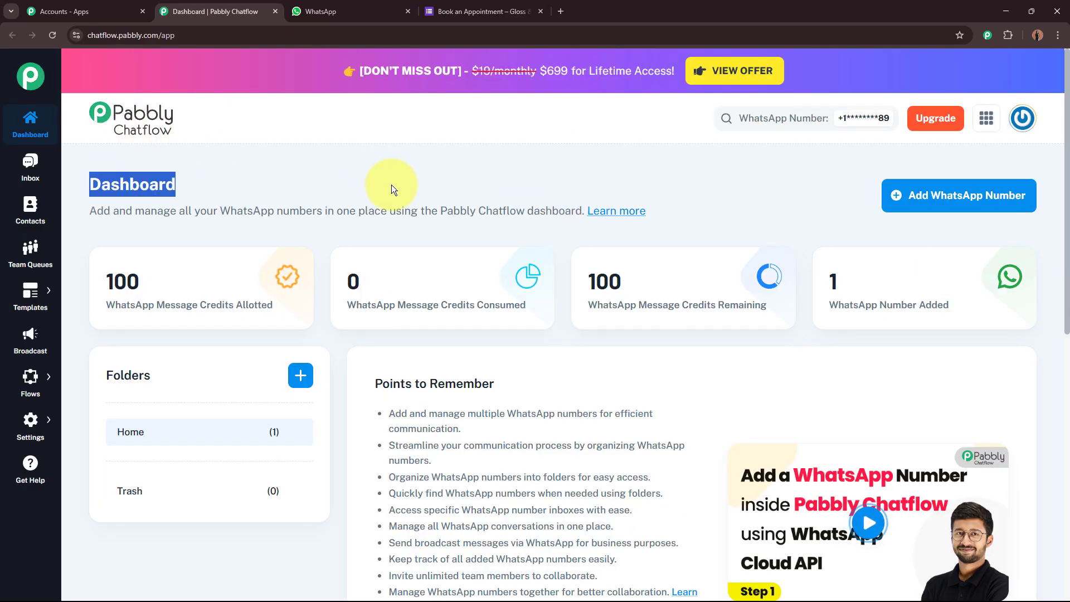
pyautogui.click(568, 152)
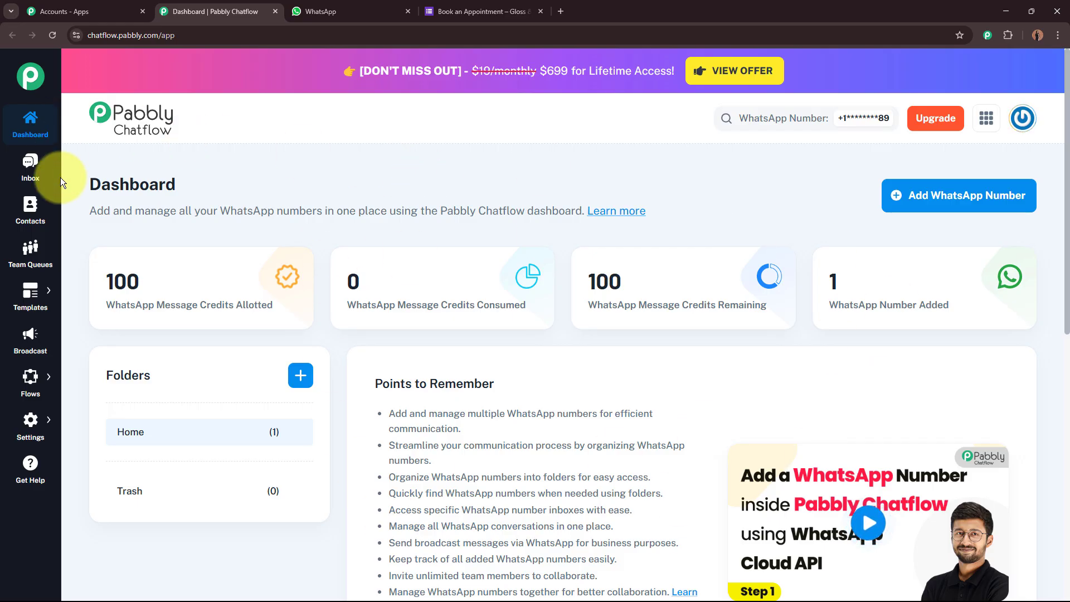
# Go to the Flow Builder page and choose Add Flow to create an Untitled flow.
pyautogui.moveTo(29, 379)
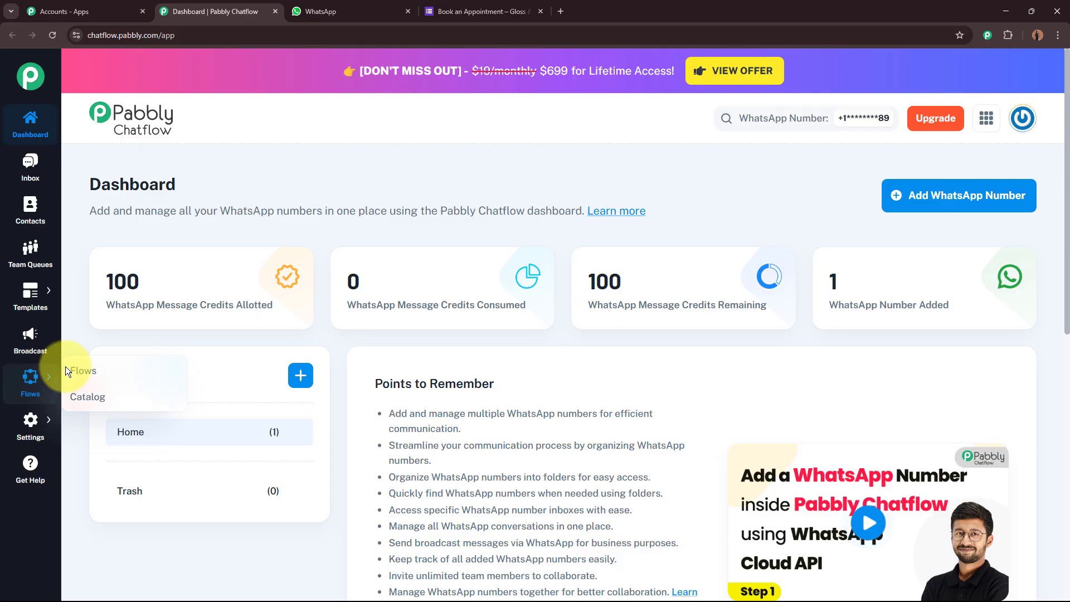
pyautogui.click(104, 372)
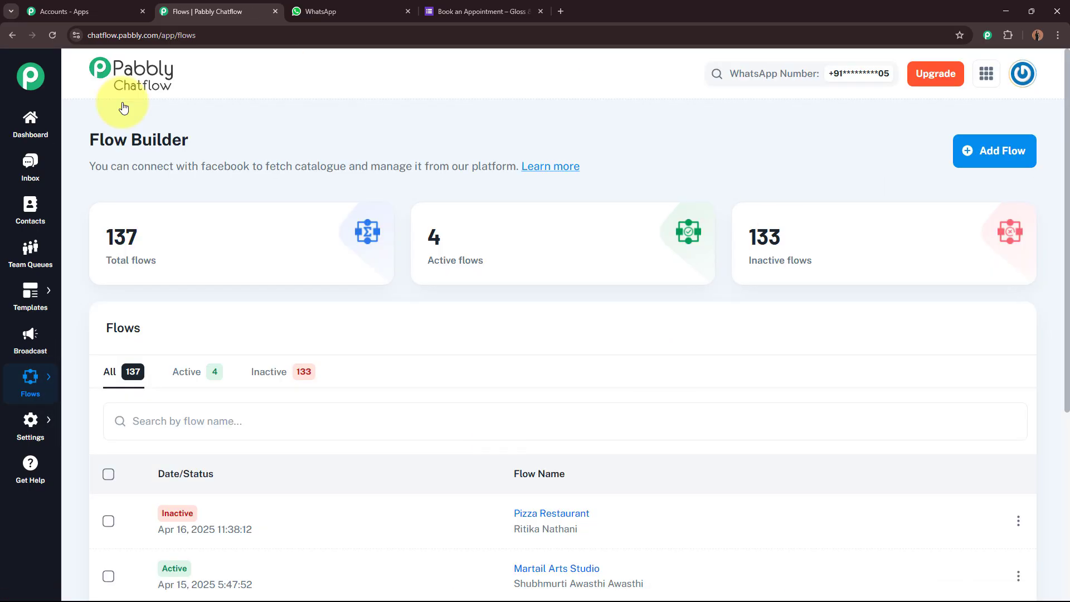
pyautogui.moveTo(88, 138); pyautogui.dragTo(324, 136)
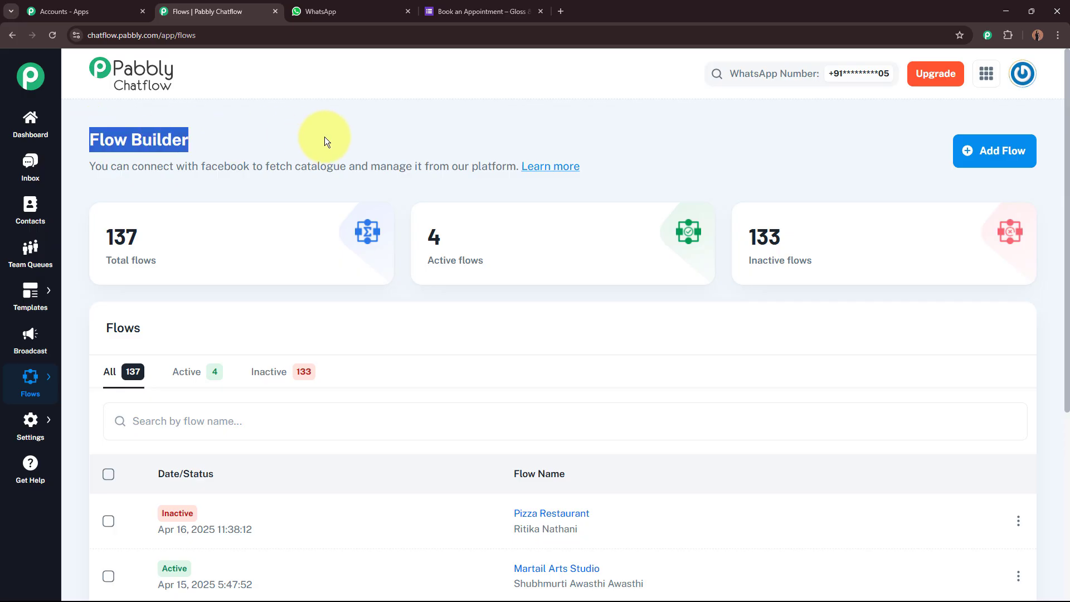
pyautogui.click(324, 136)
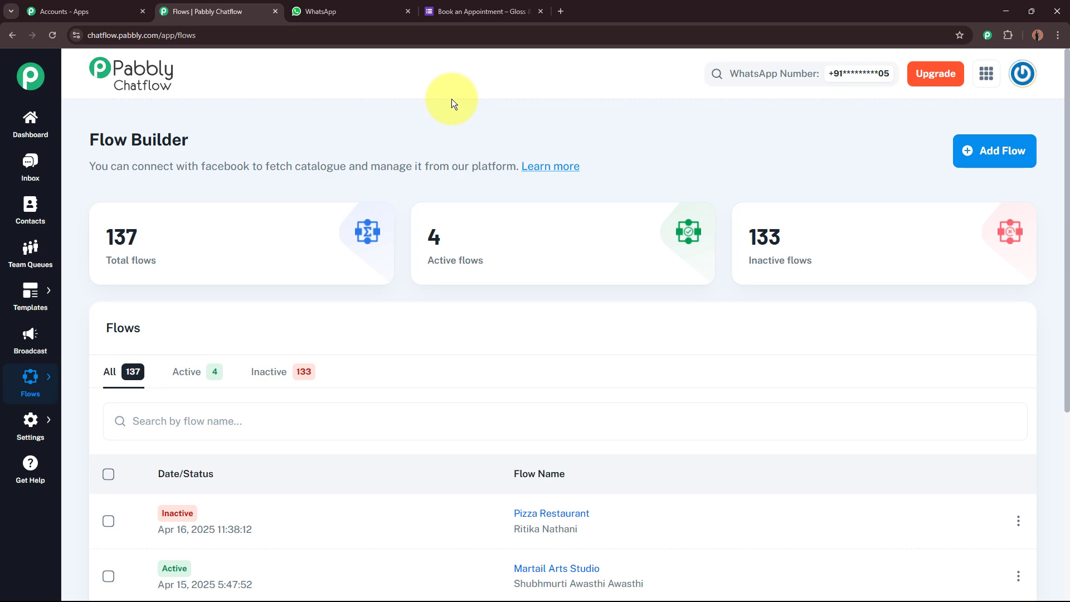
pyautogui.click(1008, 163)
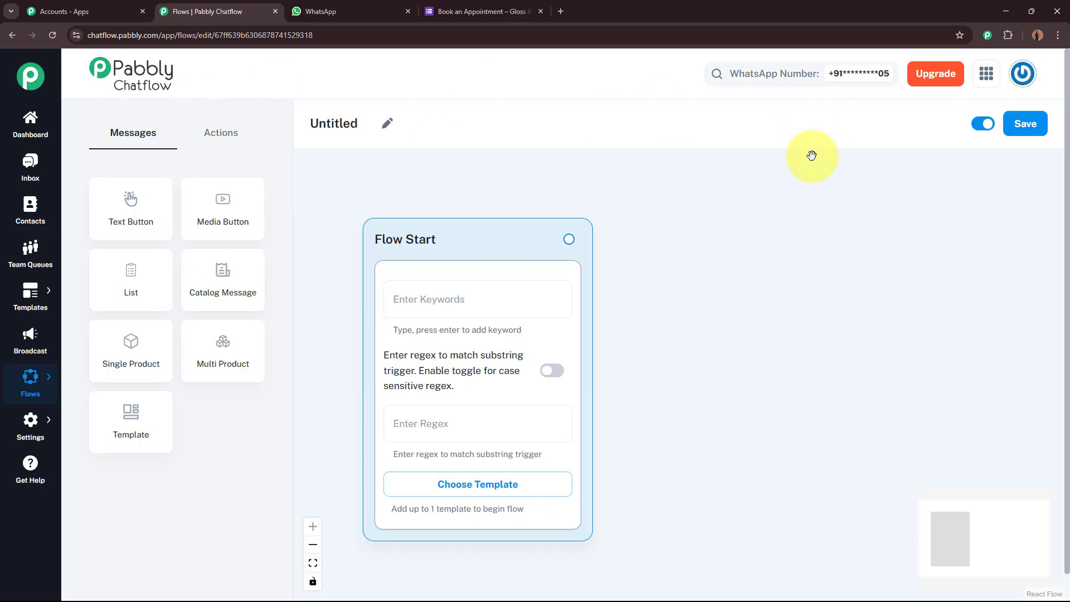
# Replace the 'Untitled' flow title with 'Nail Salon Bot' using the pencil icon.
pyautogui.click(388, 124)
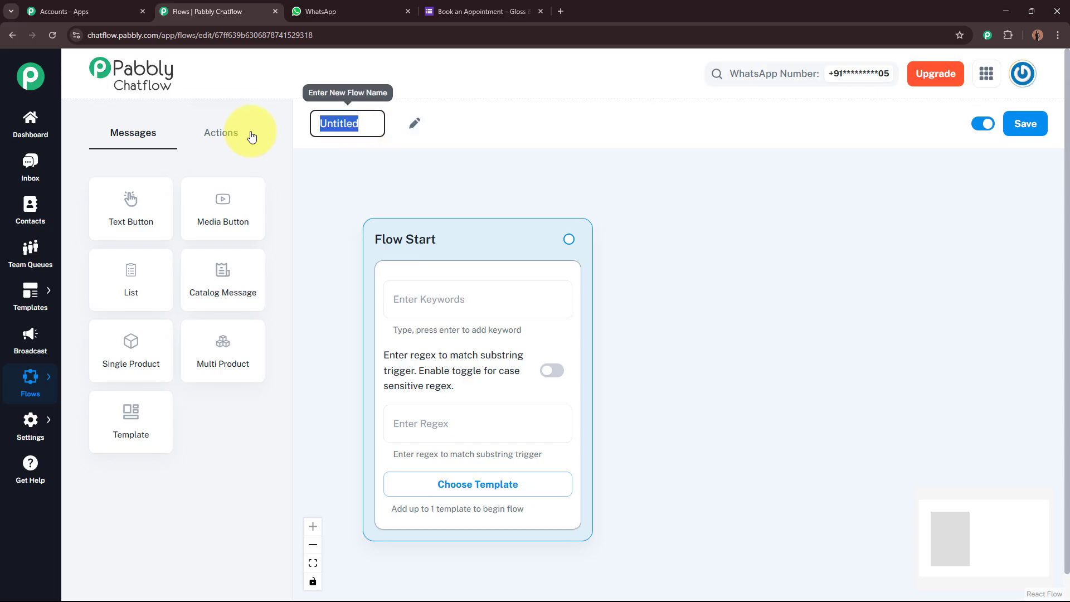
pyautogui.press('BackSpace')
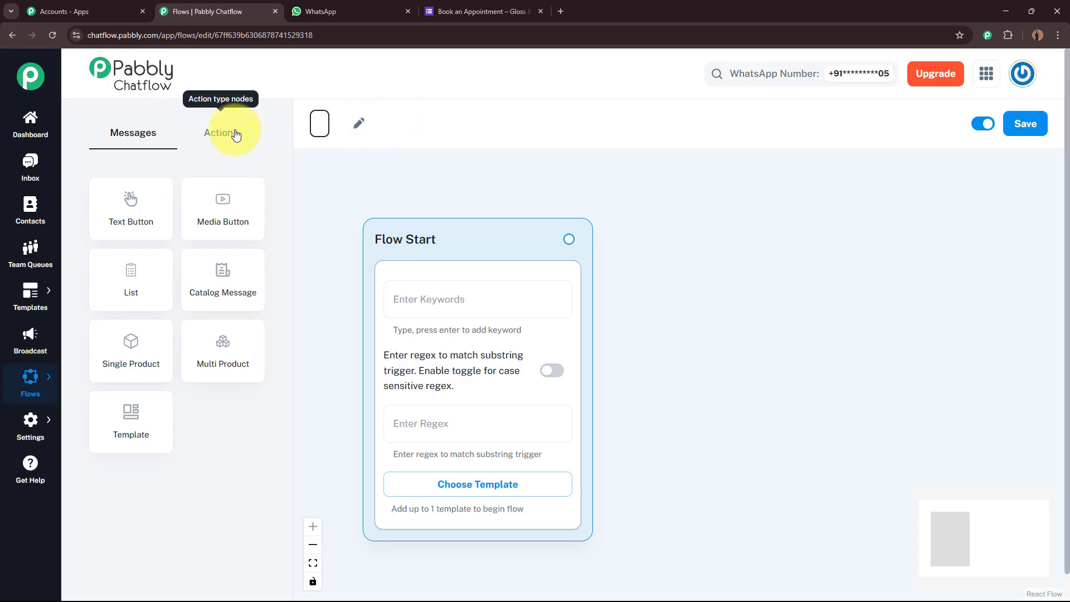
pyautogui.write('Nail Salon Bot')
pyautogui.press('Return')
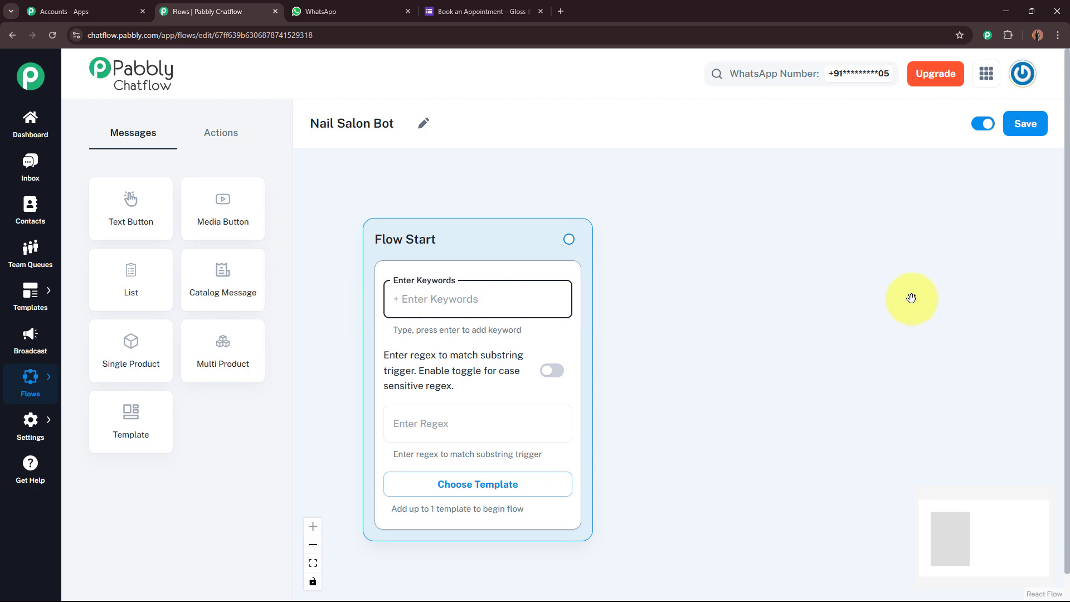
# Add Hello, Hey, Hi and Help as Flow Start trigger keywords.
pyautogui.write('Hello')
pyautogui.press('Return')
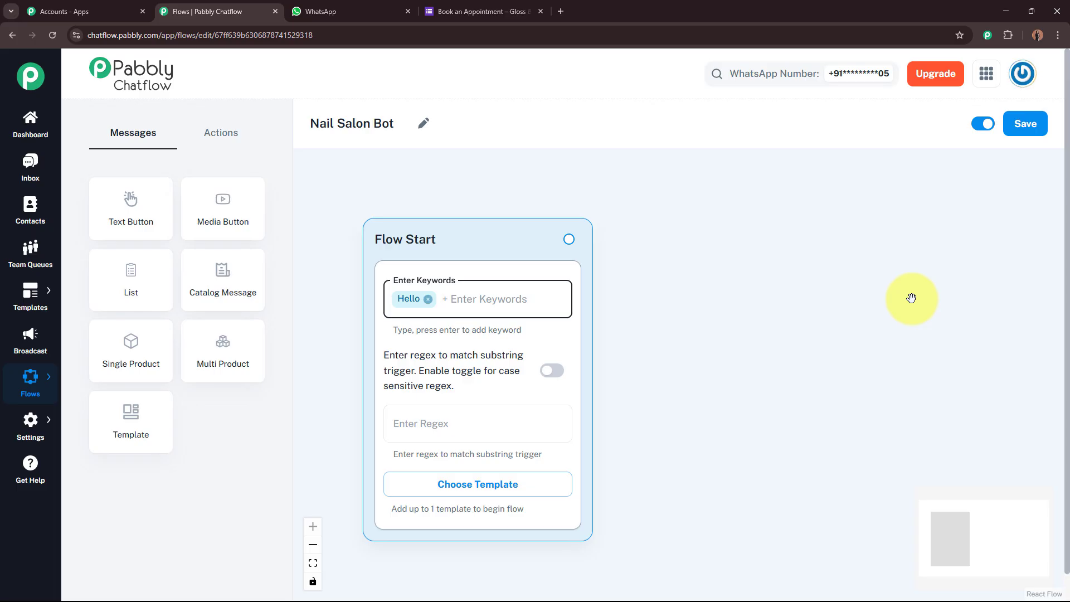
pyautogui.write('Hey')
pyautogui.press('Return')
pyautogui.write('Hi')
pyautogui.press('Return')
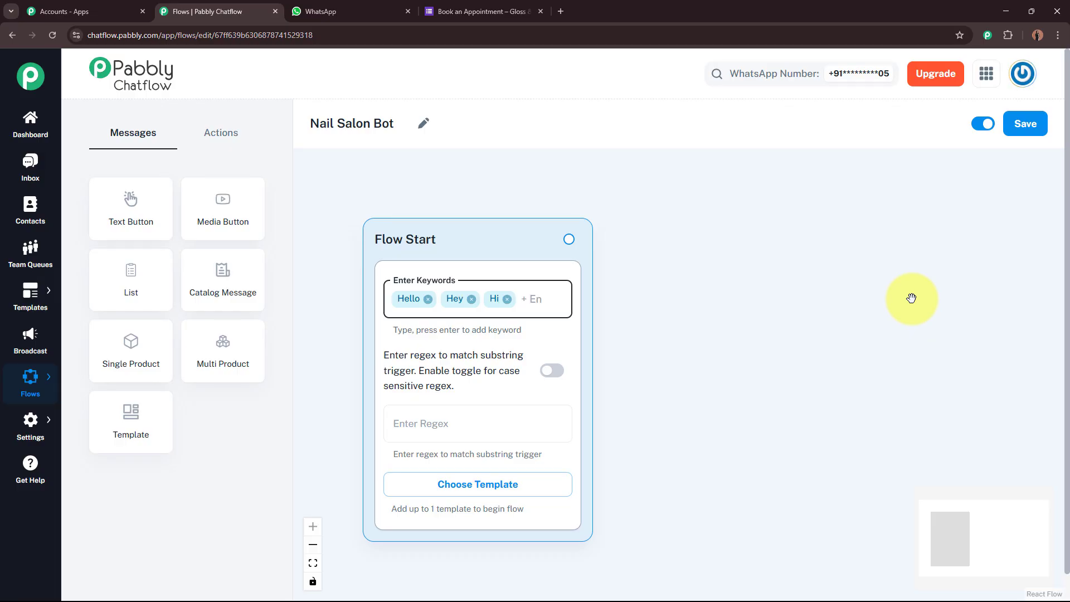
pyautogui.write('Help')
pyautogui.press('Return')
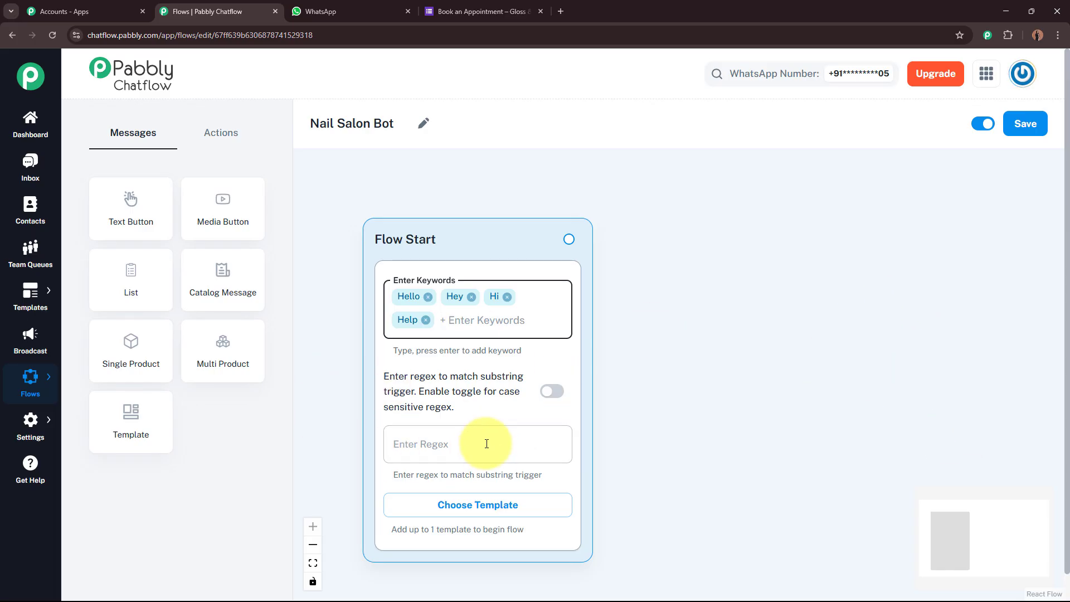
# Finish editing the trigger keywords and zoom out the canvas to make room.
pyautogui.click(423, 445)
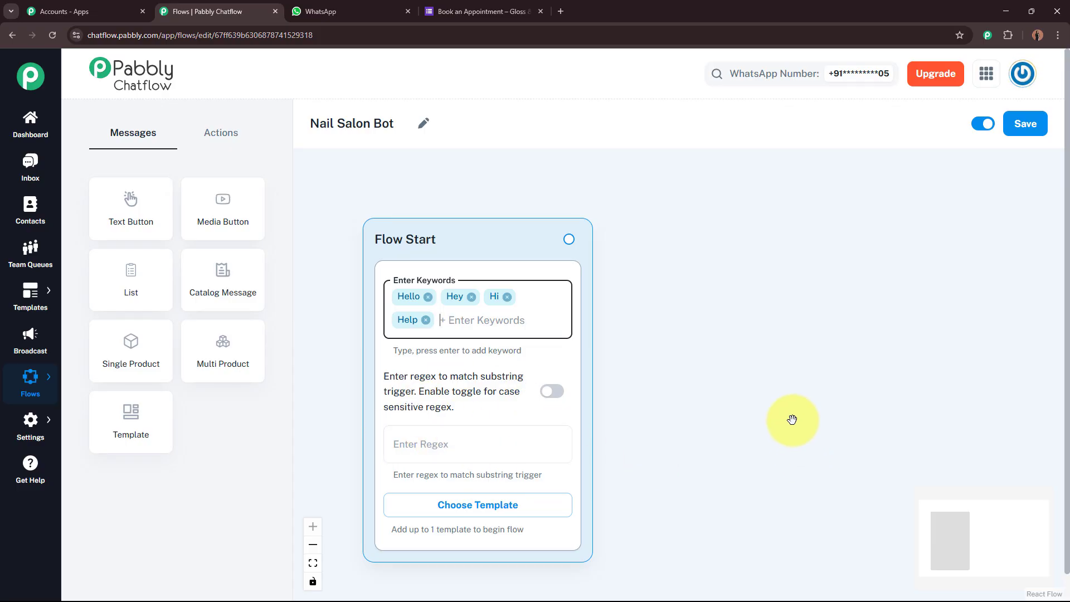
pyautogui.click(688, 379)
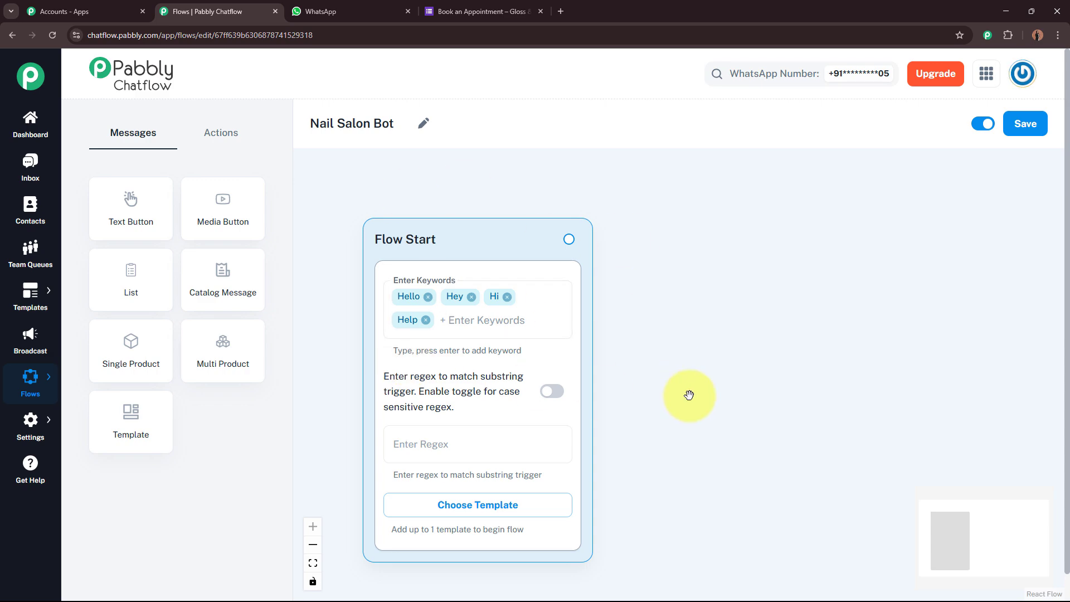
pyautogui.click(477, 313)
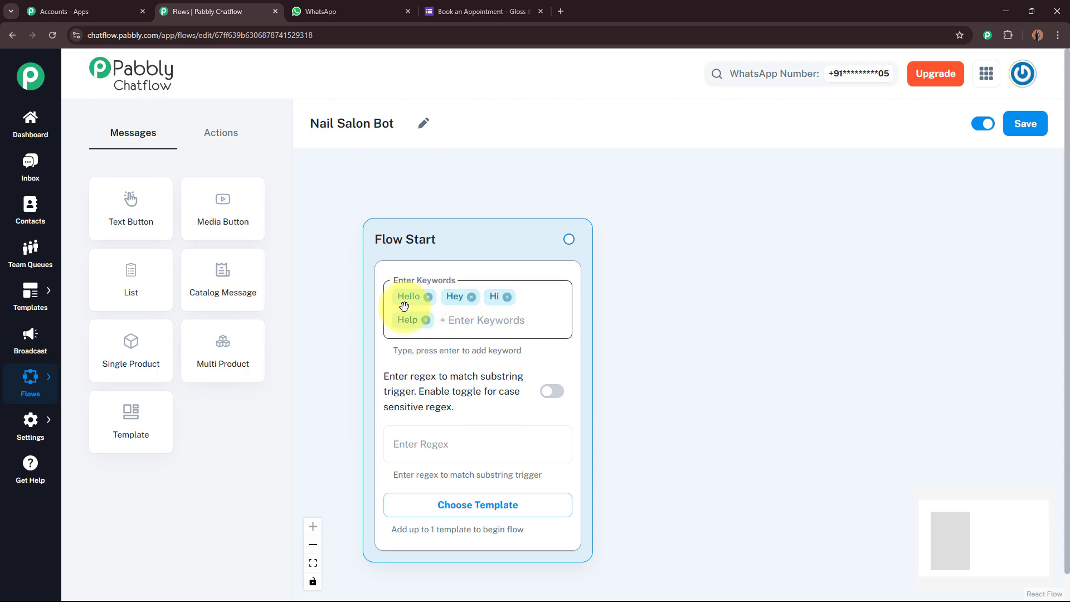
pyautogui.click(614, 332)
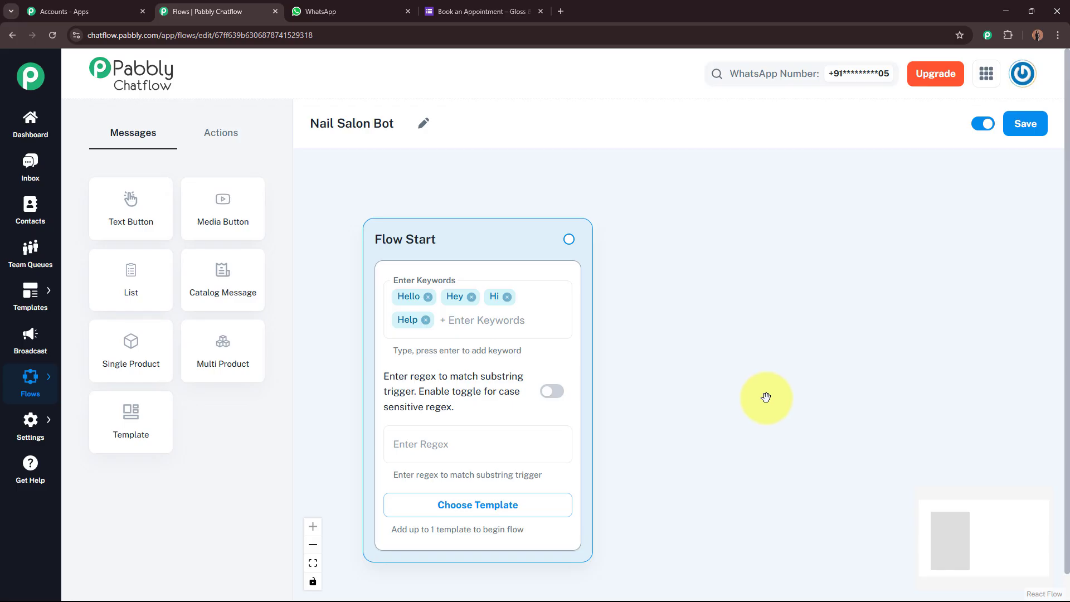
pyautogui.scroll(-4, 745, 387)
pyautogui.moveTo(745, 387); pyautogui.dragTo(633, 322)
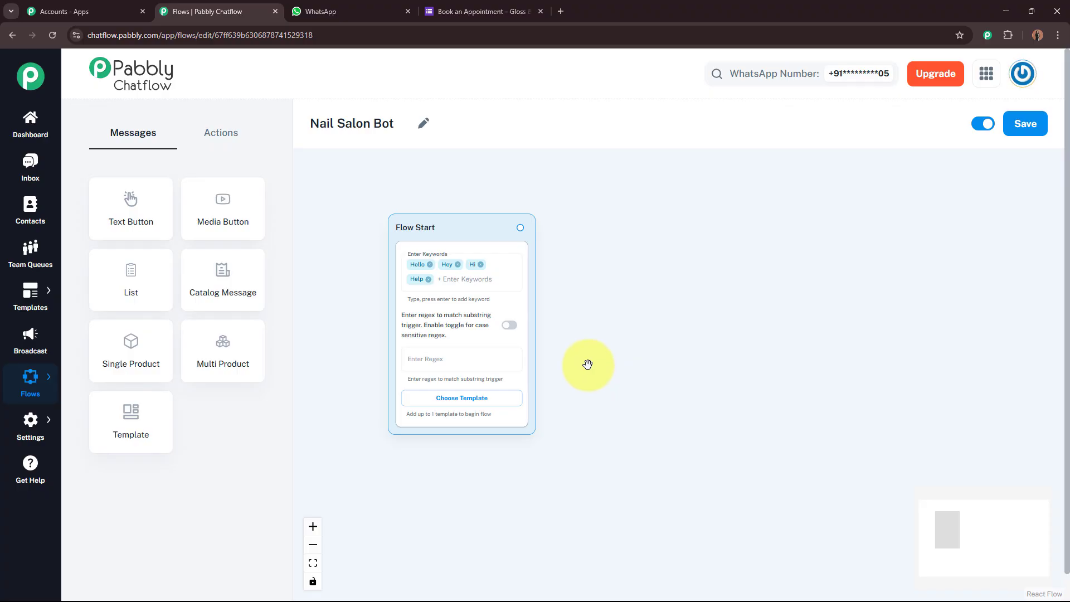
# Drop an Ask Question node and paste the Gloss & Glam welcome message asking for full name.
pyautogui.click(225, 135)
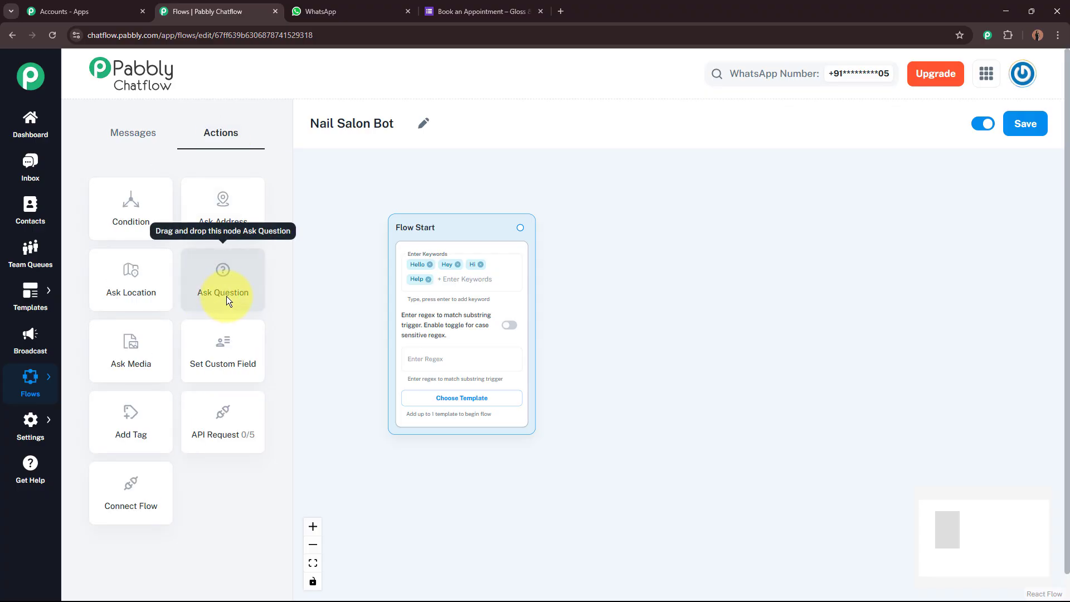
pyautogui.moveTo(225, 273); pyautogui.dragTo(627, 235)
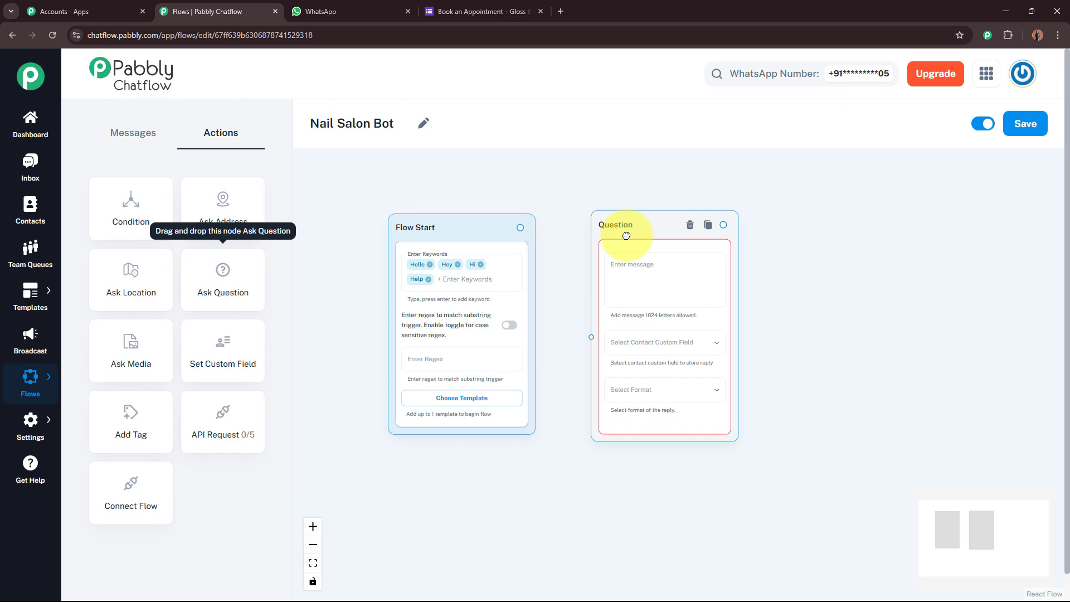
pyautogui.click(626, 267)
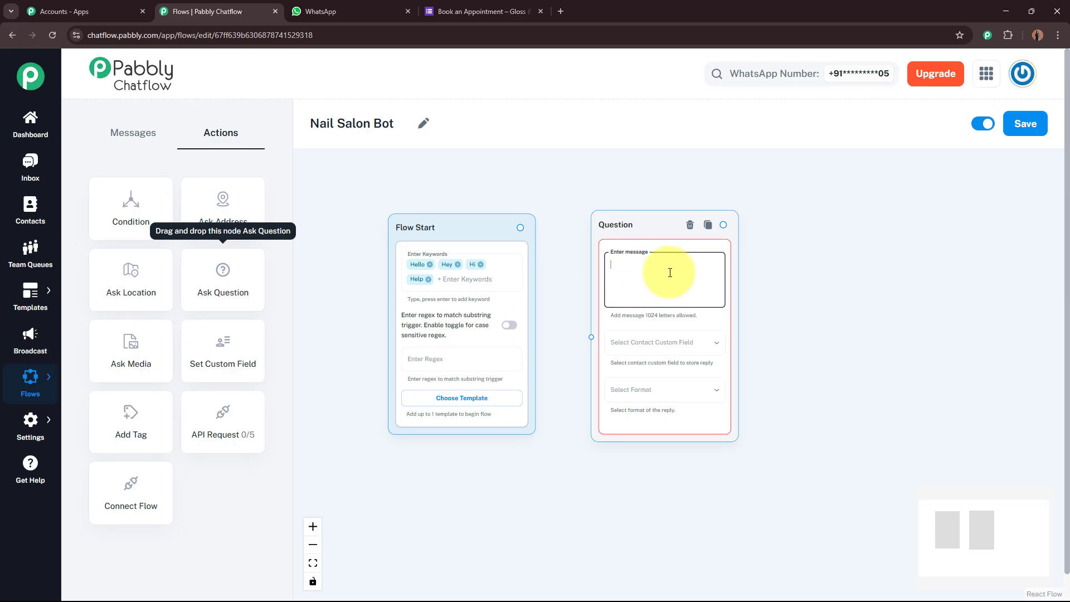
pyautogui.write("Hi 👋 *Welcome to Gloss & Glam!*  Let's get you started. May I know your Full Name, please? 😊")
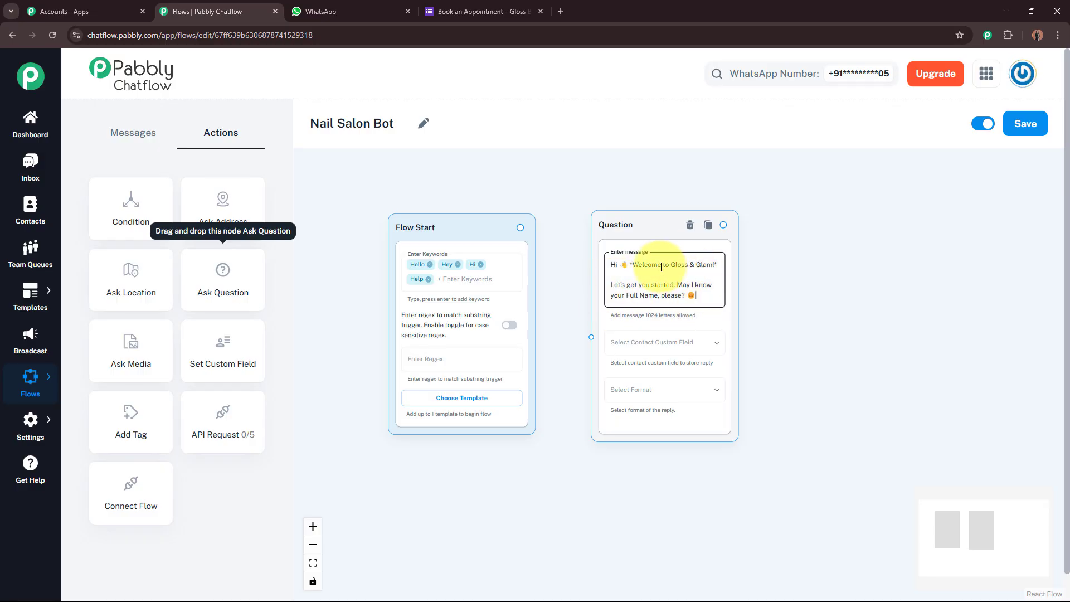
pyautogui.click(356, 344)
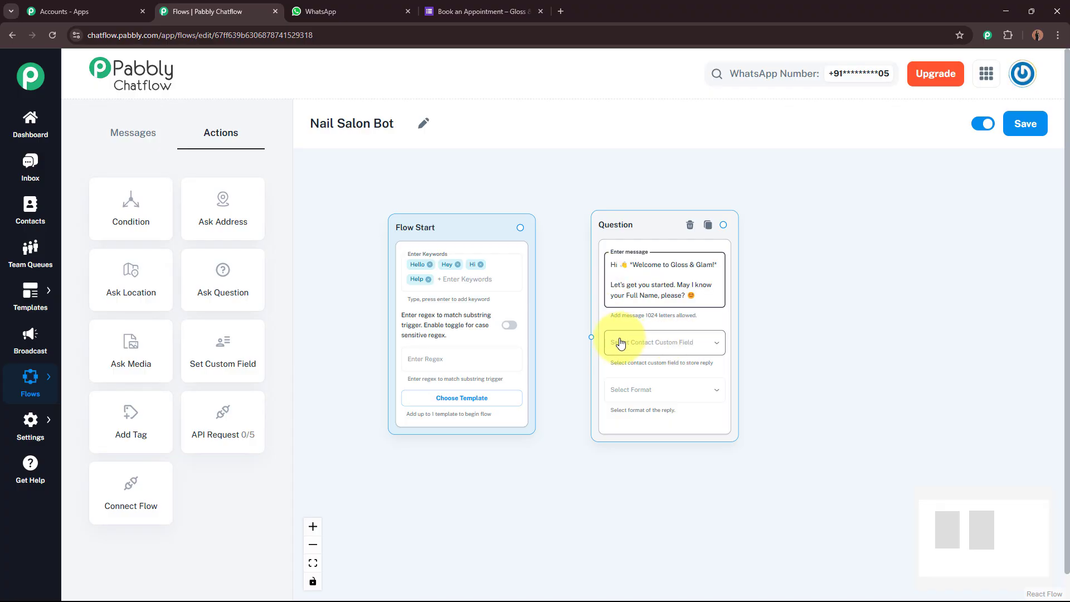
# Save the answer to the FullName field in Text format and move the node higher.
pyautogui.click(697, 344)
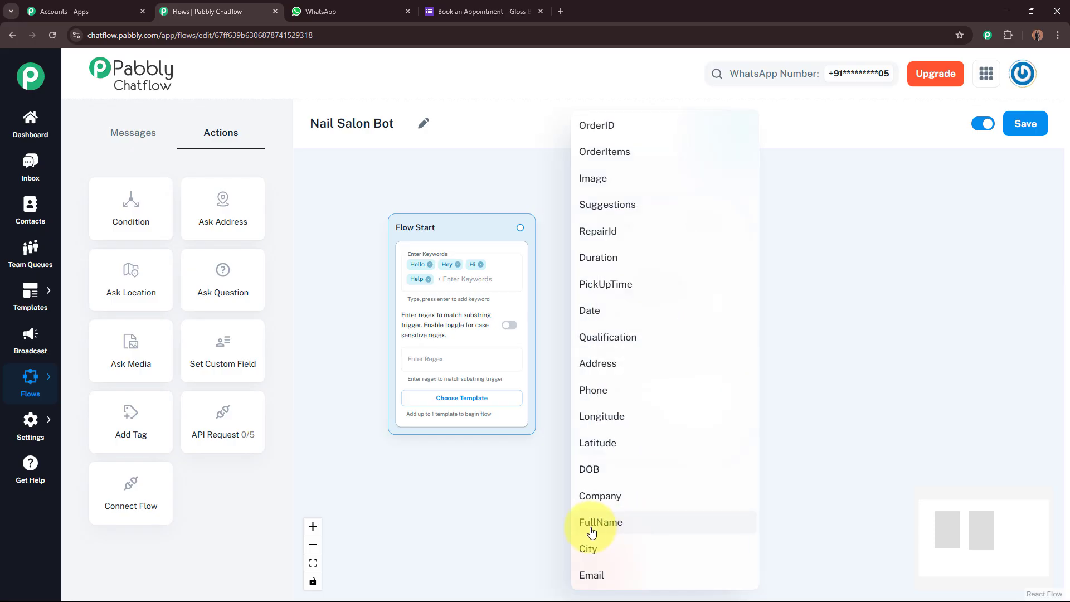
pyautogui.click(626, 524)
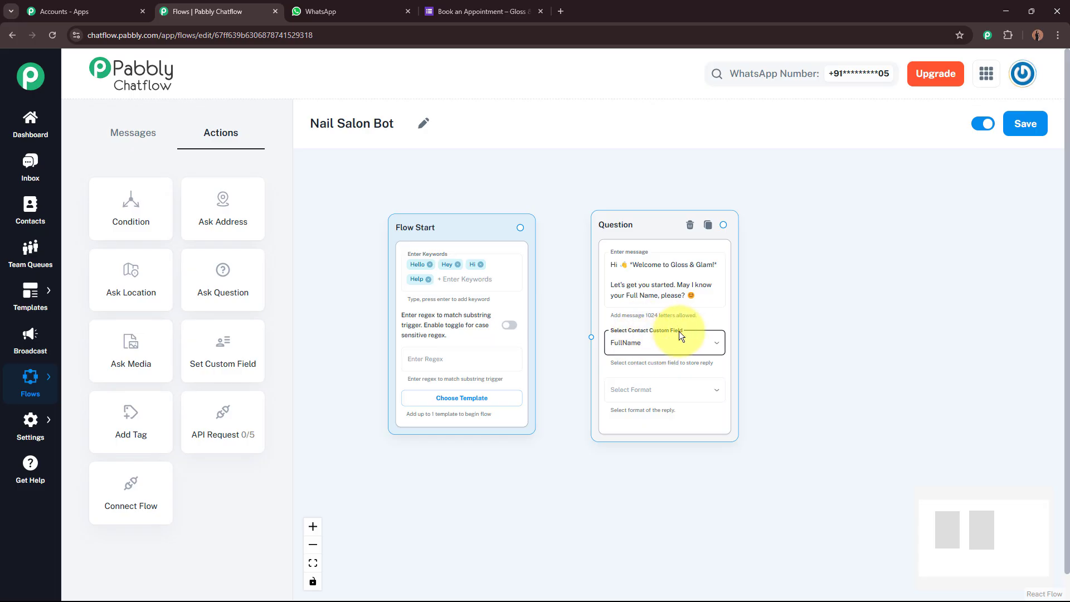
pyautogui.click(667, 392)
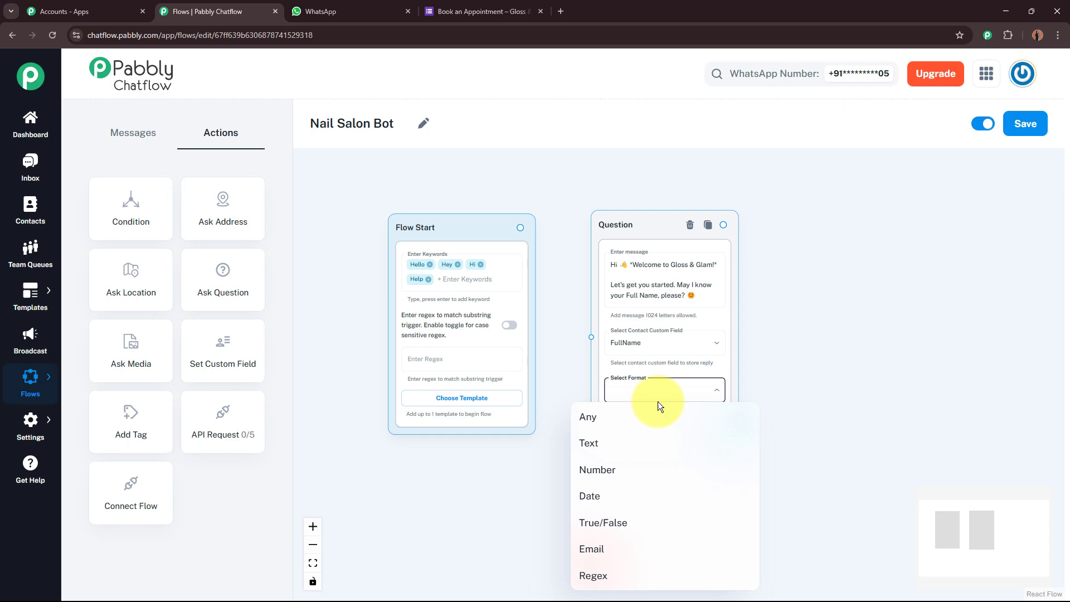
pyautogui.click(634, 445)
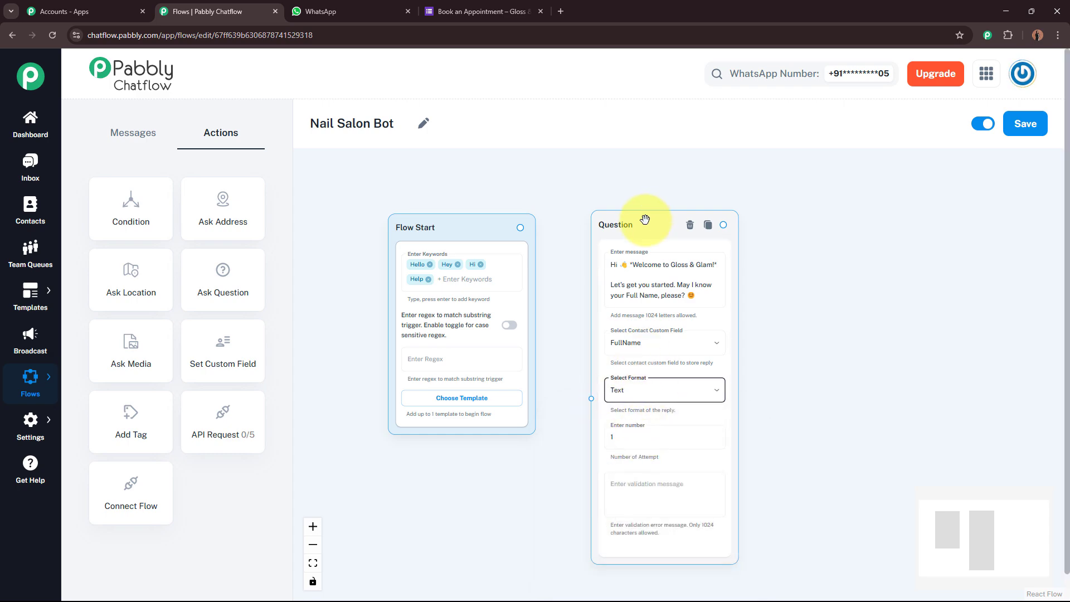
pyautogui.moveTo(645, 222); pyautogui.dragTo(644, 167)
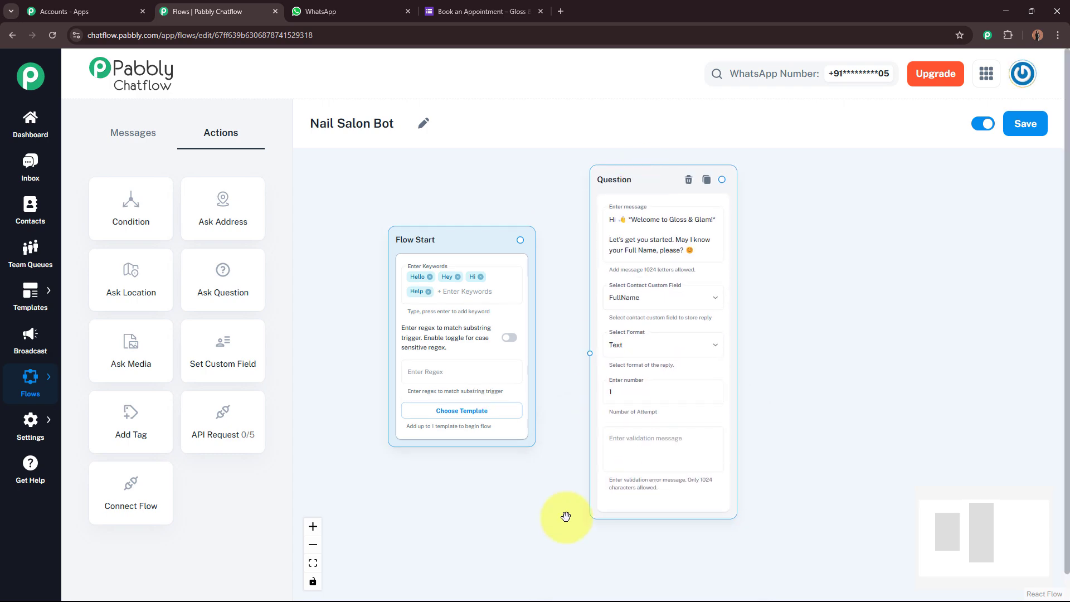
pyautogui.click(618, 398)
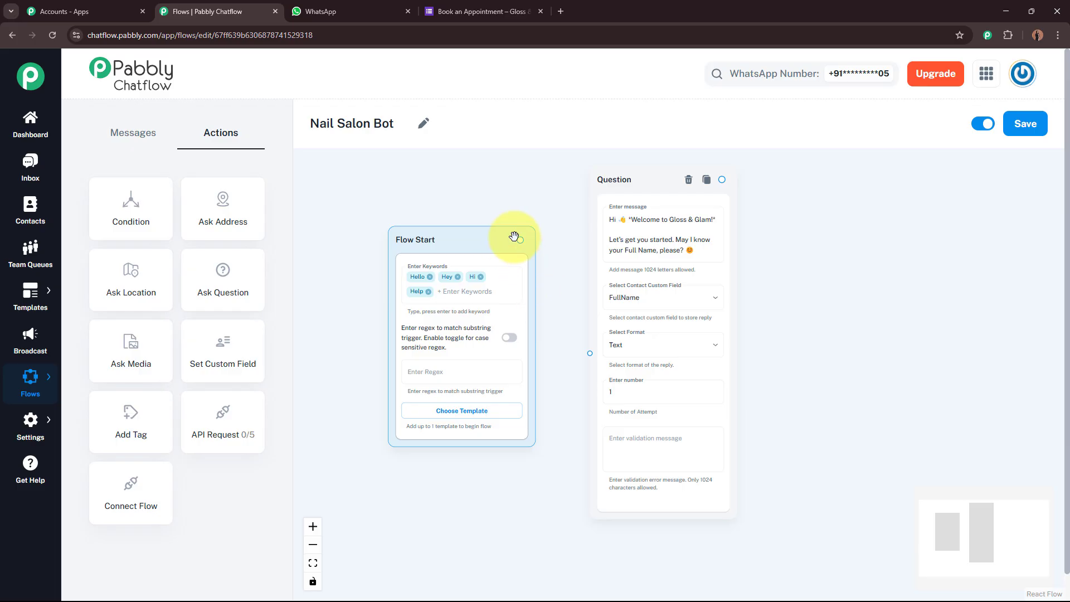
# Connect Flow Start to the full-name question and drop a second Ask Question node to its right.
pyautogui.moveTo(520, 239); pyautogui.dragTo(590, 360)
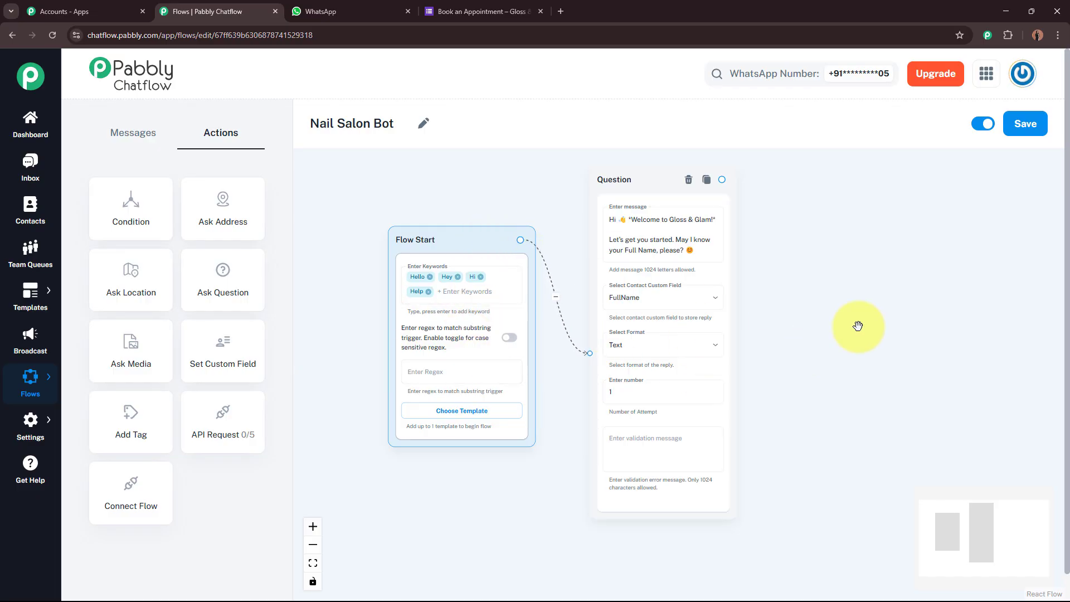
pyautogui.moveTo(858, 326); pyautogui.dragTo(757, 320)
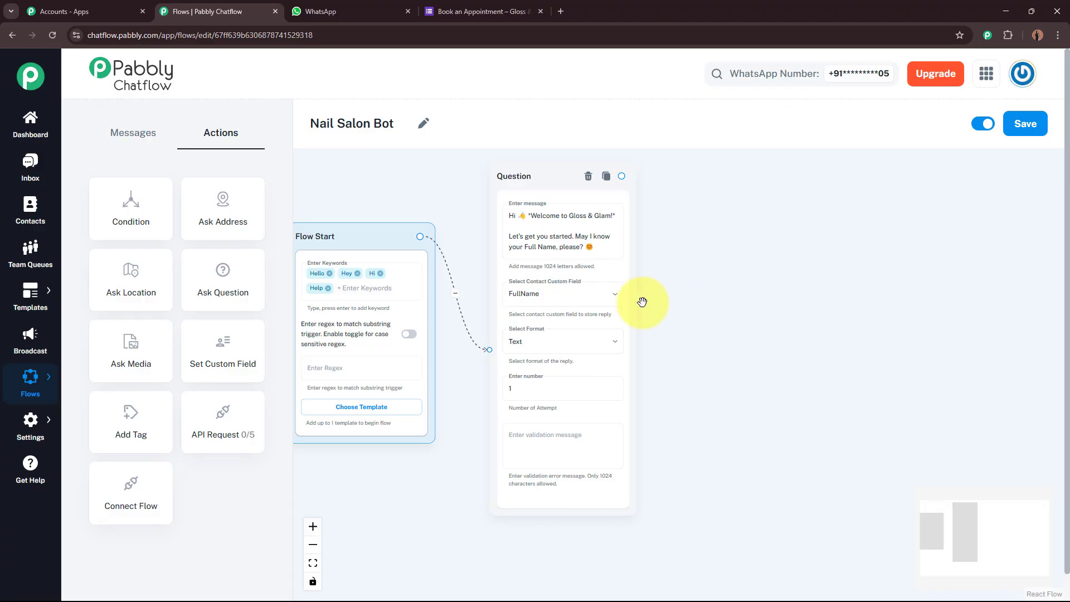
pyautogui.moveTo(247, 287); pyautogui.dragTo(706, 209)
# Paste the message thanking $FullName and requesting an email for appointment updates and offers.
pyautogui.click(728, 262)
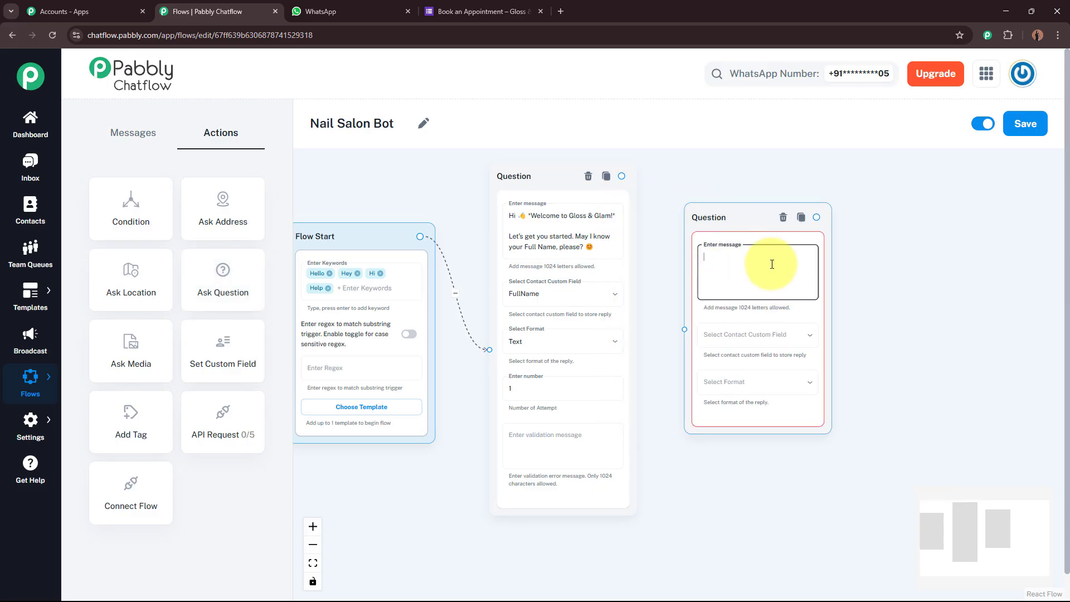
pyautogui.hotkey('ctrl', 'v')
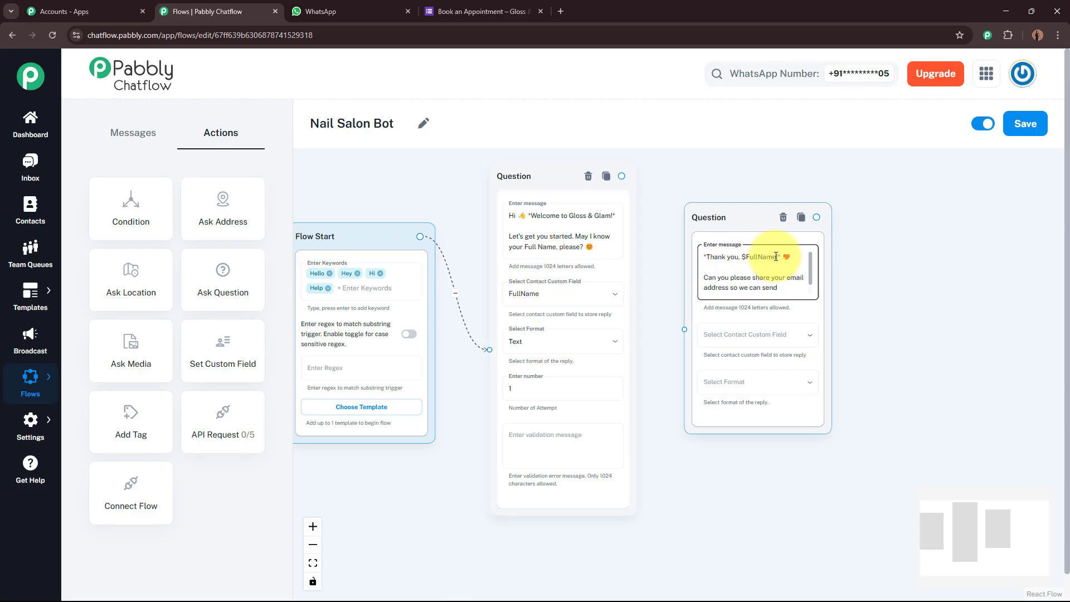
pyautogui.scroll(3, 750, 255)
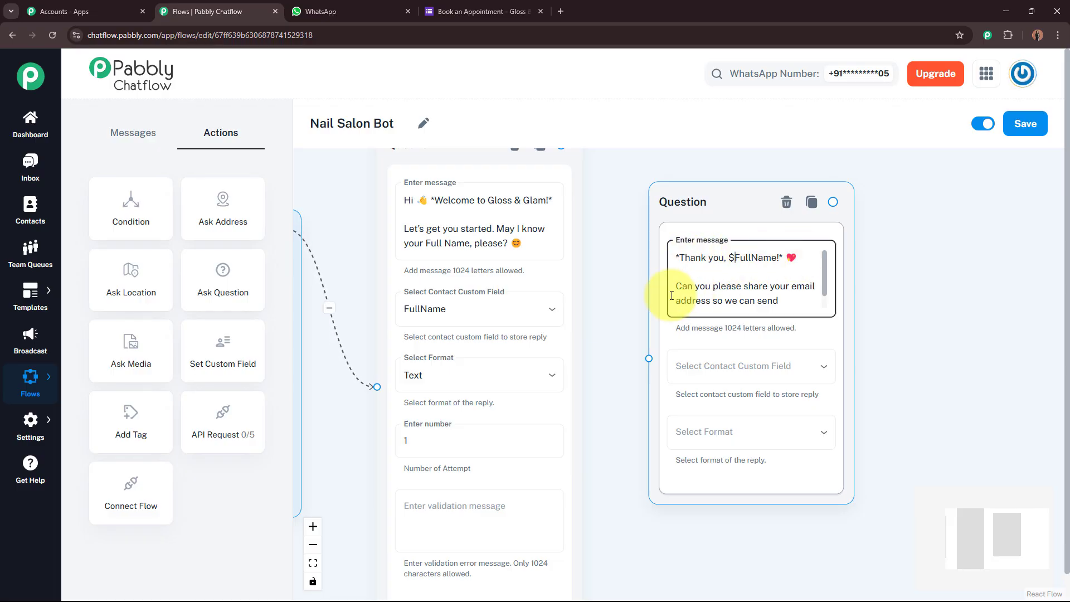
pyautogui.moveTo(825, 275); pyautogui.dragTo(803, 286)
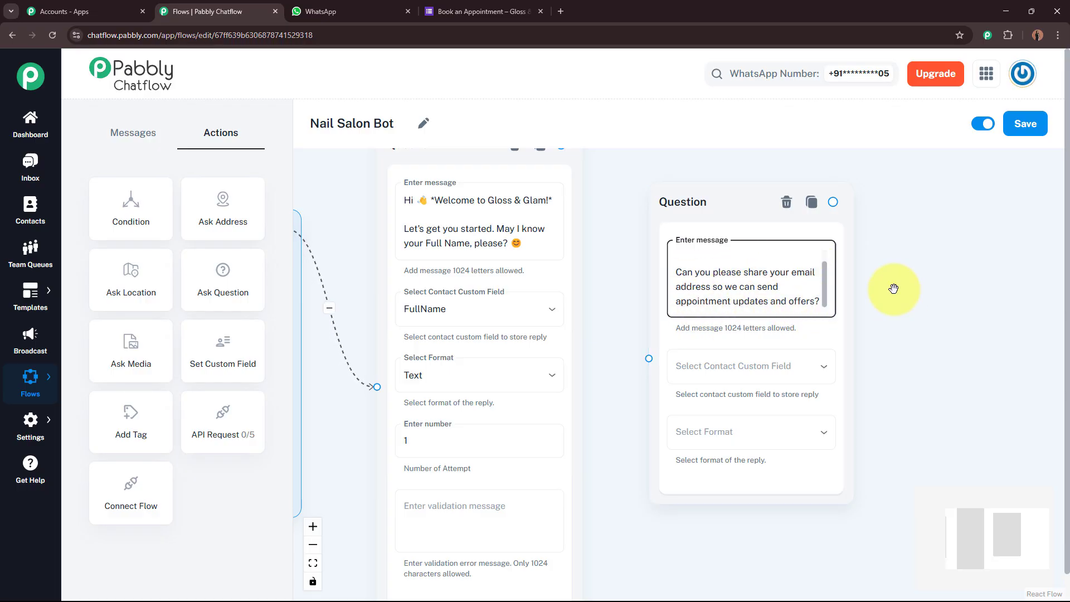
# Save the email question's reply to the Email contact field with Email format.
pyautogui.moveTo(907, 375); pyautogui.dragTo(887, 280)
pyautogui.click(740, 279)
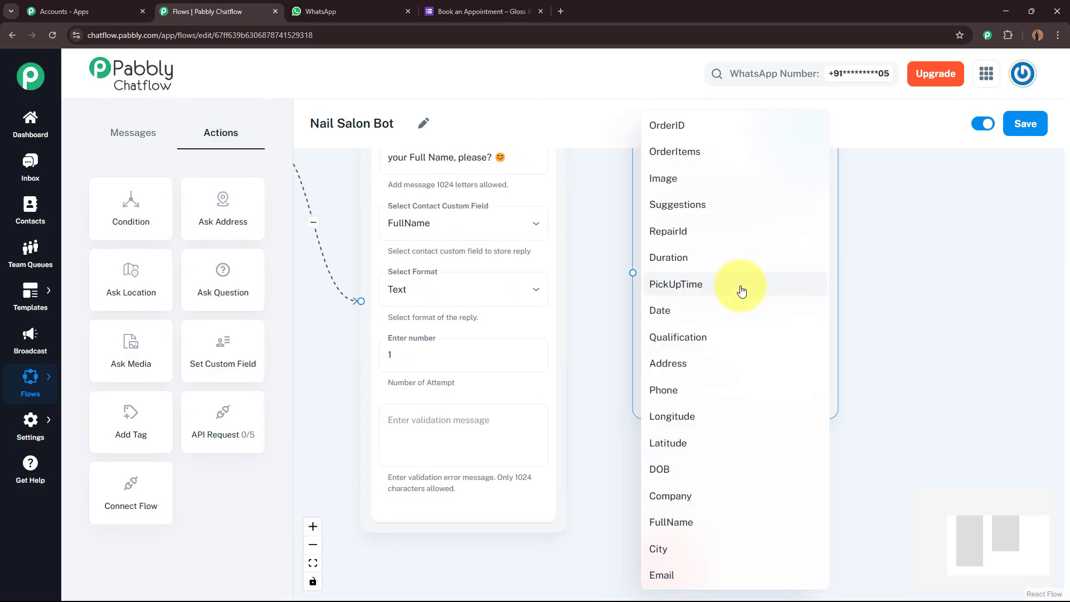
pyautogui.click(711, 574)
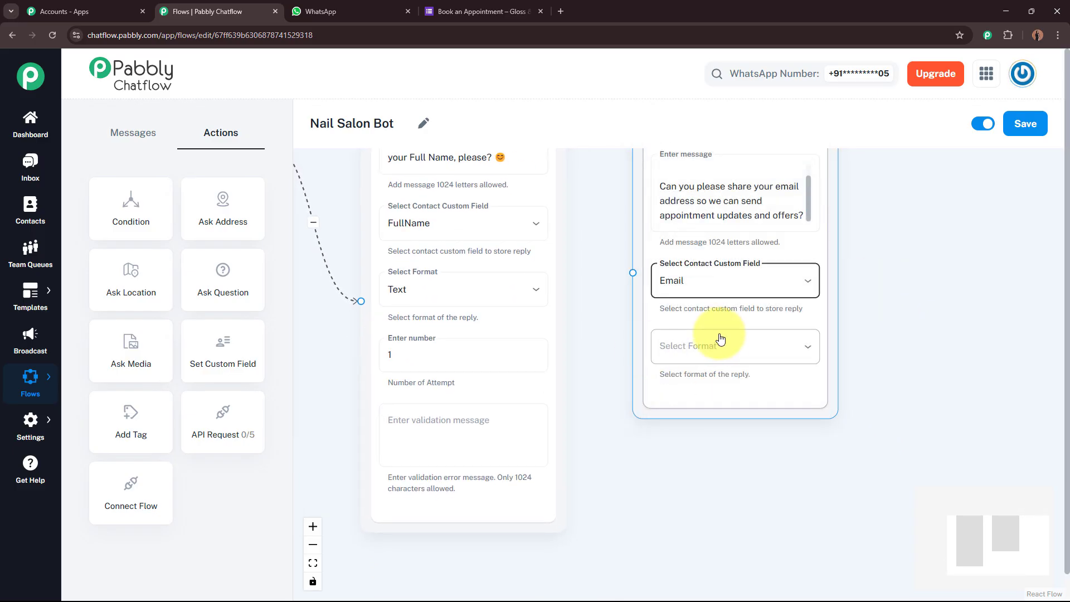
pyautogui.click(721, 346)
pyautogui.click(700, 511)
pyautogui.scroll(-1, 887, 409)
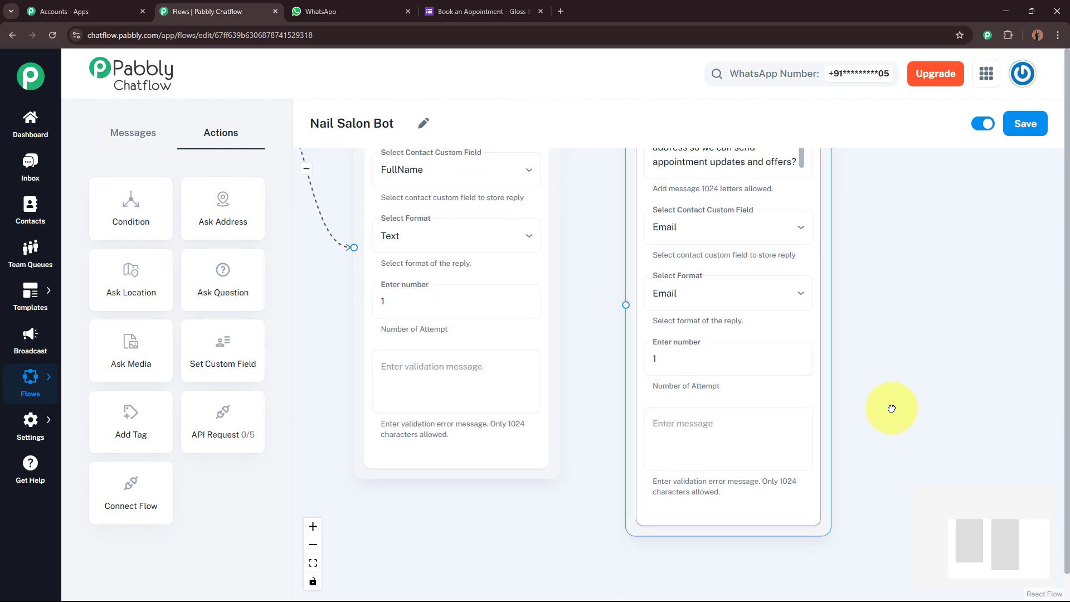
pyautogui.scroll(-3, 920, 357)
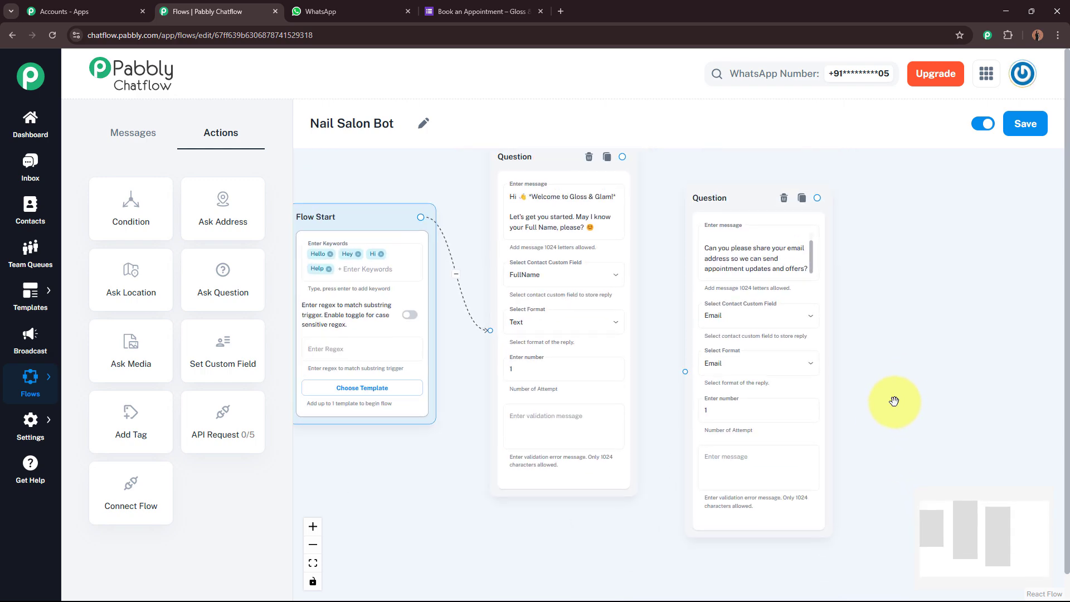
# Connect the name question's output to the email question.
pyautogui.moveTo(714, 188); pyautogui.dragTo(714, 226)
pyautogui.click(664, 300)
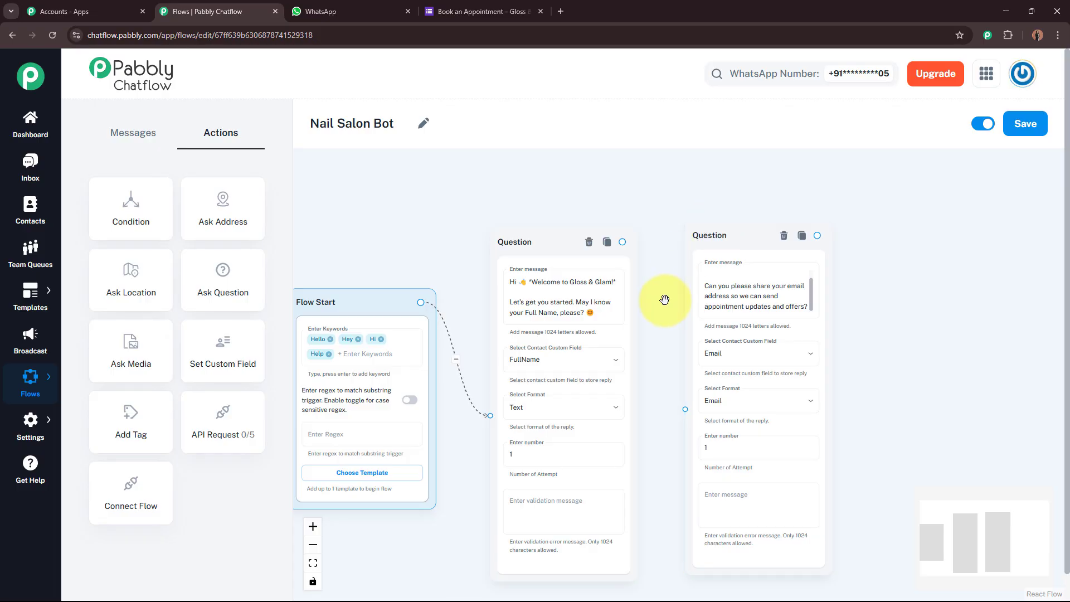
pyautogui.moveTo(623, 242); pyautogui.dragTo(686, 409)
pyautogui.moveTo(867, 349); pyautogui.dragTo(778, 337)
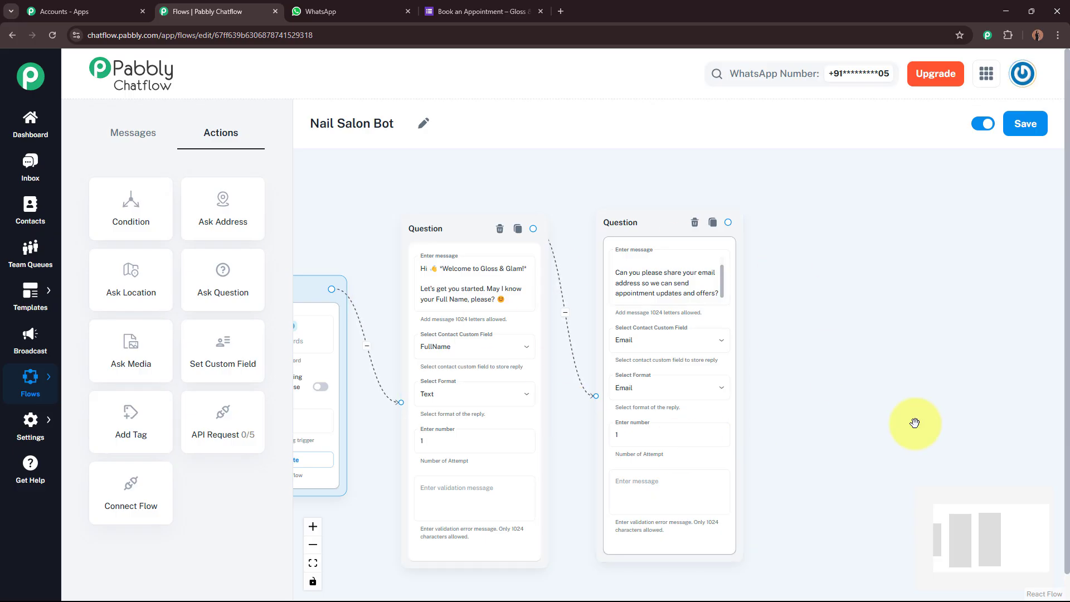
pyautogui.moveTo(870, 399); pyautogui.dragTo(760, 381)
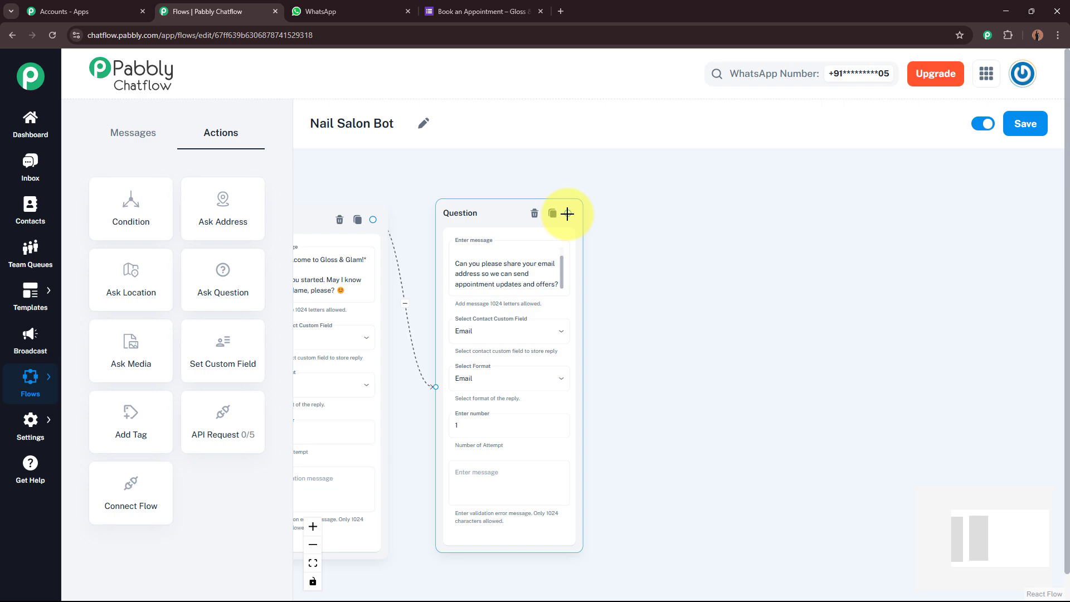
# Add a Text + Button message node after the email question.
pyautogui.moveTo(605, 230); pyautogui.dragTo(755, 327)
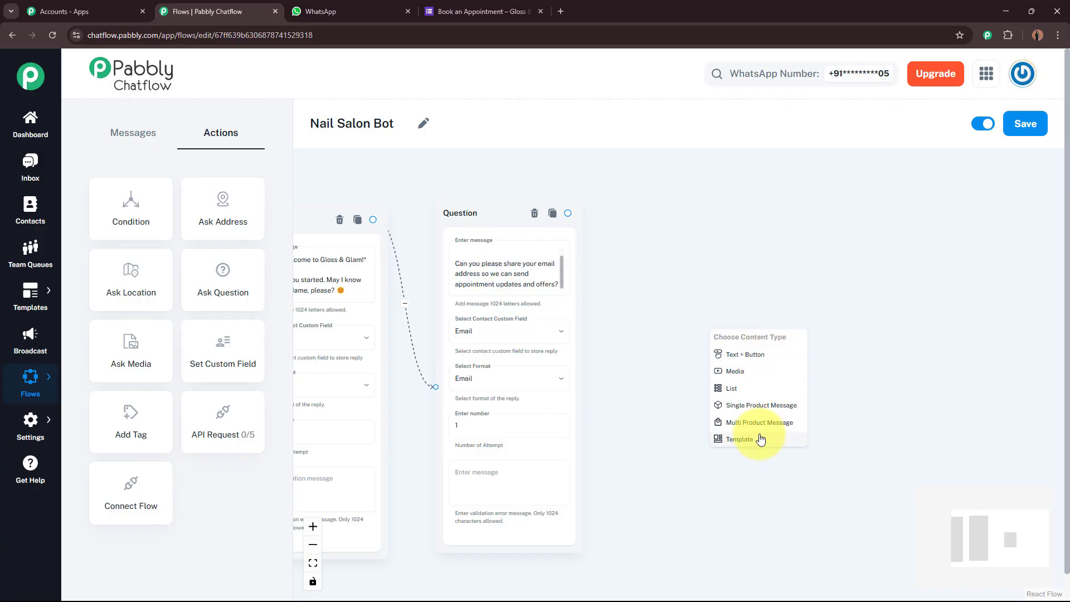
pyautogui.click(761, 356)
pyautogui.moveTo(760, 353); pyautogui.dragTo(704, 279)
# Paste the welcome text ending 'How can we help you today? Please select an option below 👇'.
pyautogui.click(705, 311)
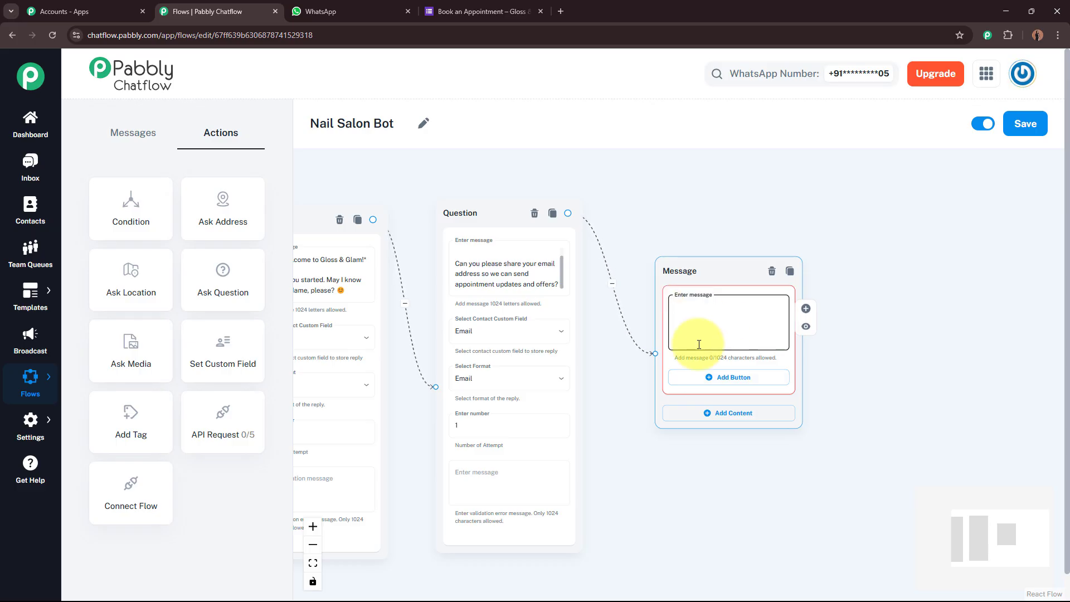
pyautogui.hotkey('ctrl', 'v')
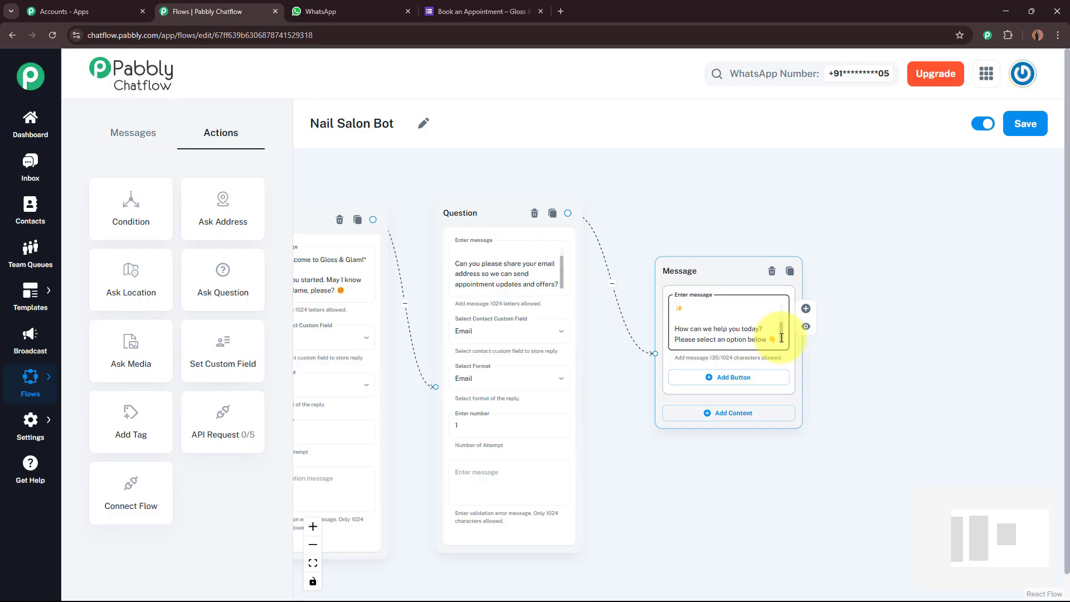
pyautogui.scroll(3, 778, 321)
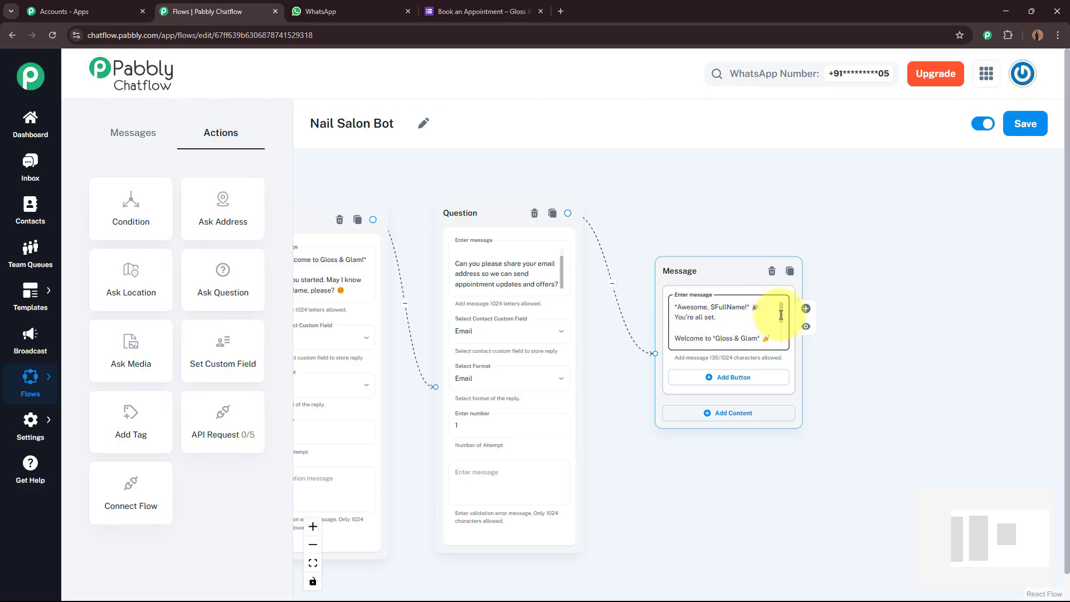
pyautogui.moveTo(781, 315); pyautogui.dragTo(781, 337)
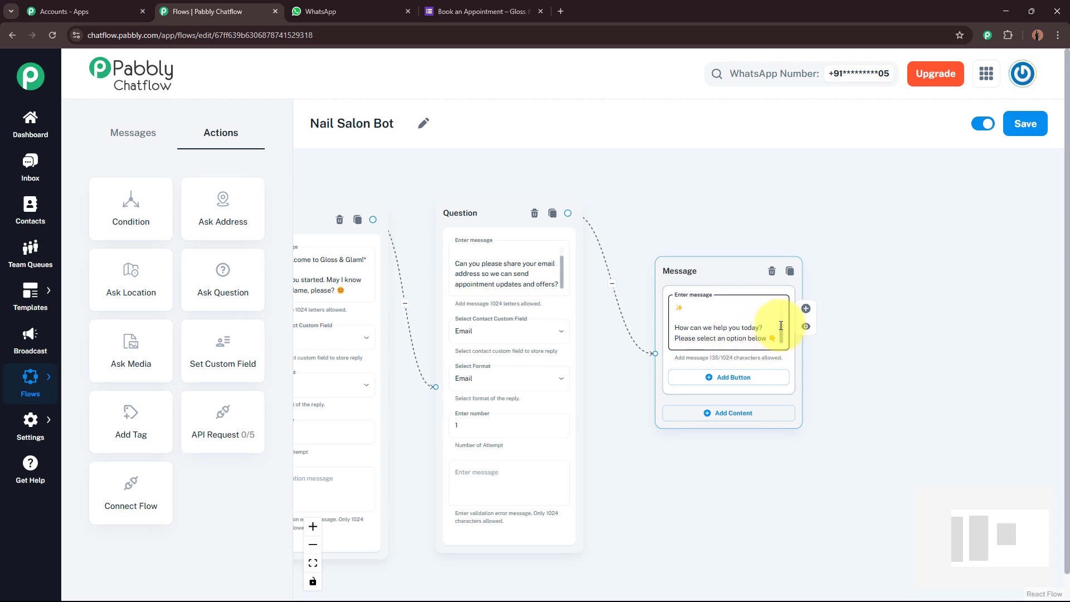
pyautogui.moveTo(781, 326)
pyautogui.mouseDown()
pyautogui.moveTo(780, 306)
pyautogui.moveTo(782, 341)
pyautogui.mouseUp()
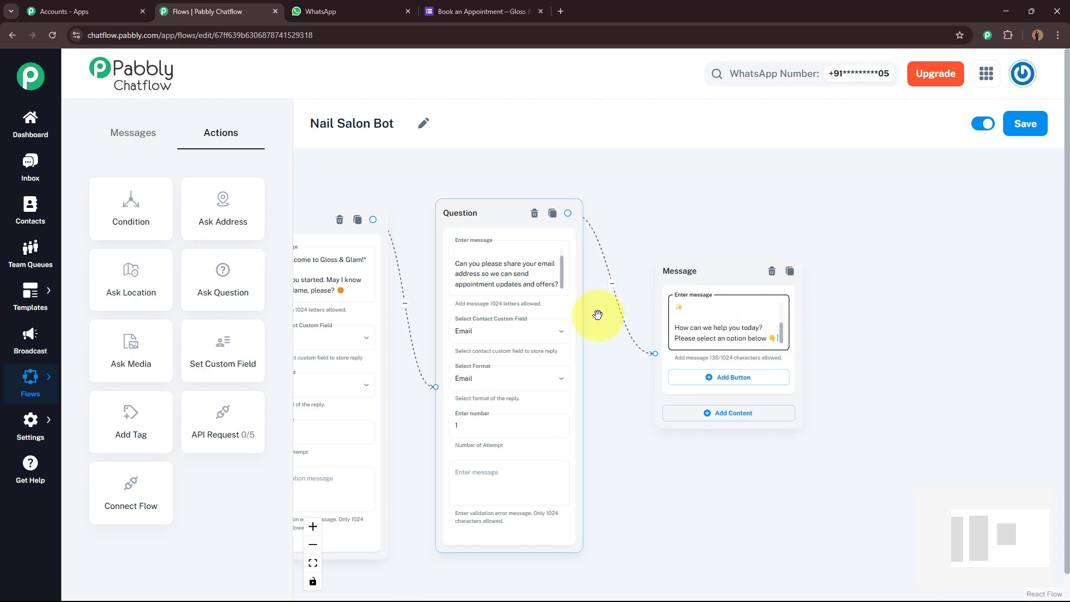
pyautogui.moveTo(650, 450); pyautogui.dragTo(565, 427)
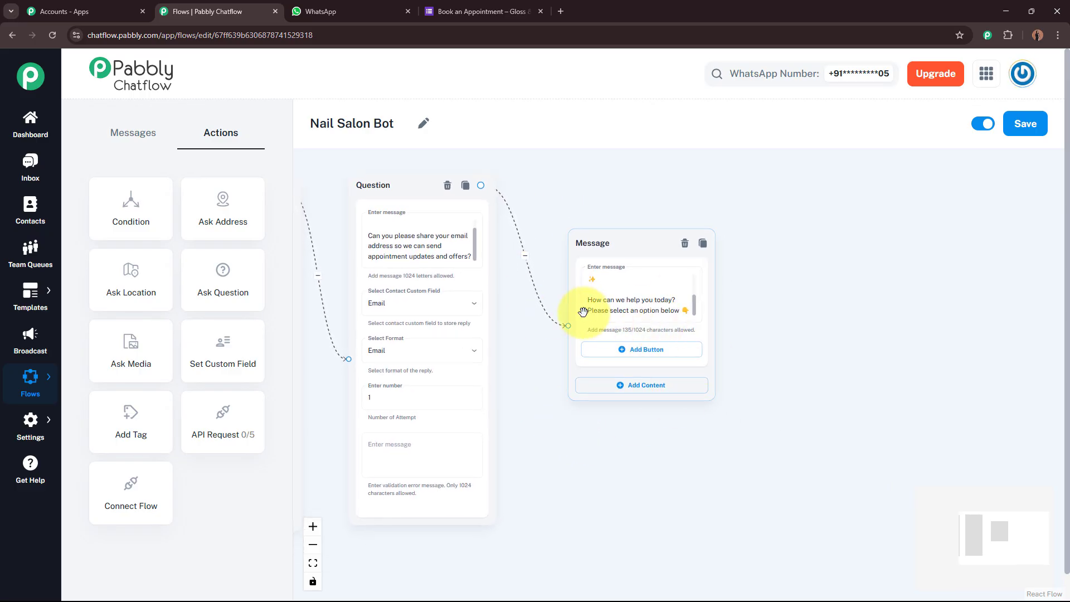
pyautogui.click(614, 306)
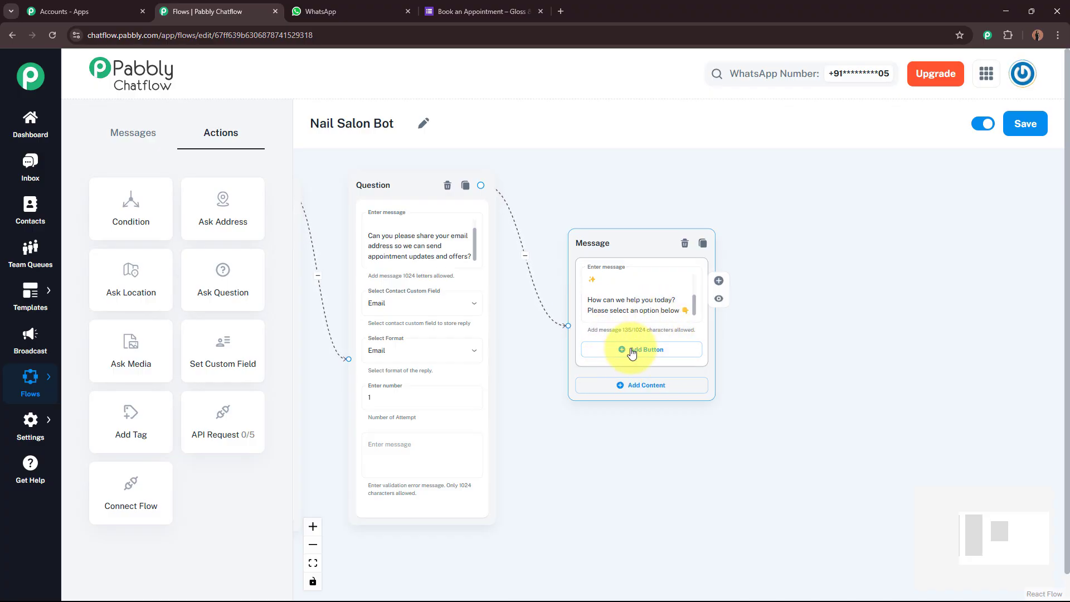
pyautogui.scroll(3, 755, 351)
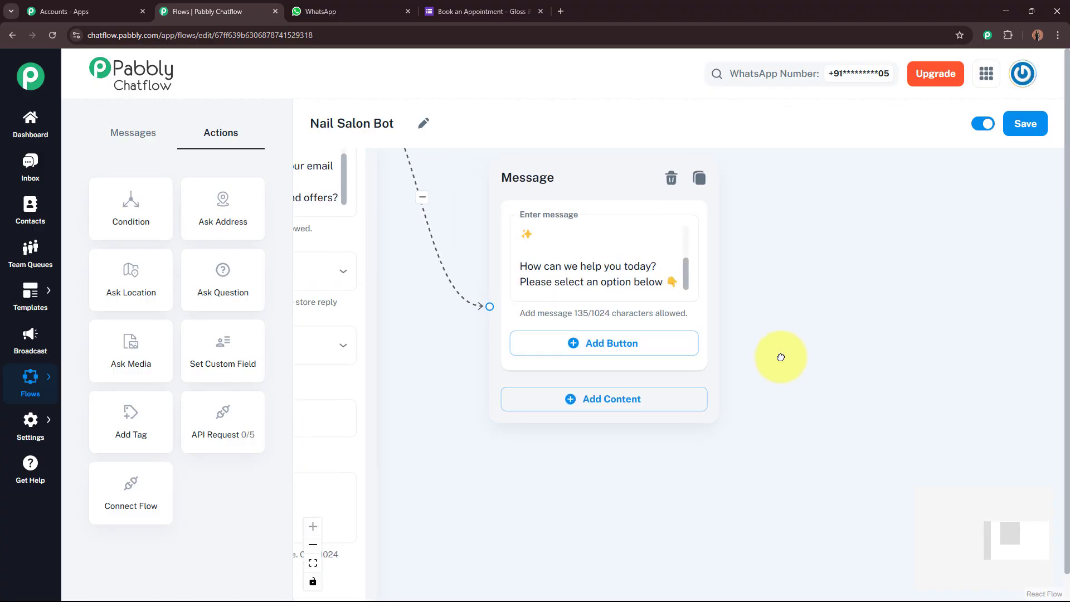
# Add reply buttons 'Book an Appointment', '📋 View Our Services' and '📍 Salon Location' to the message.
pyautogui.click(592, 335)
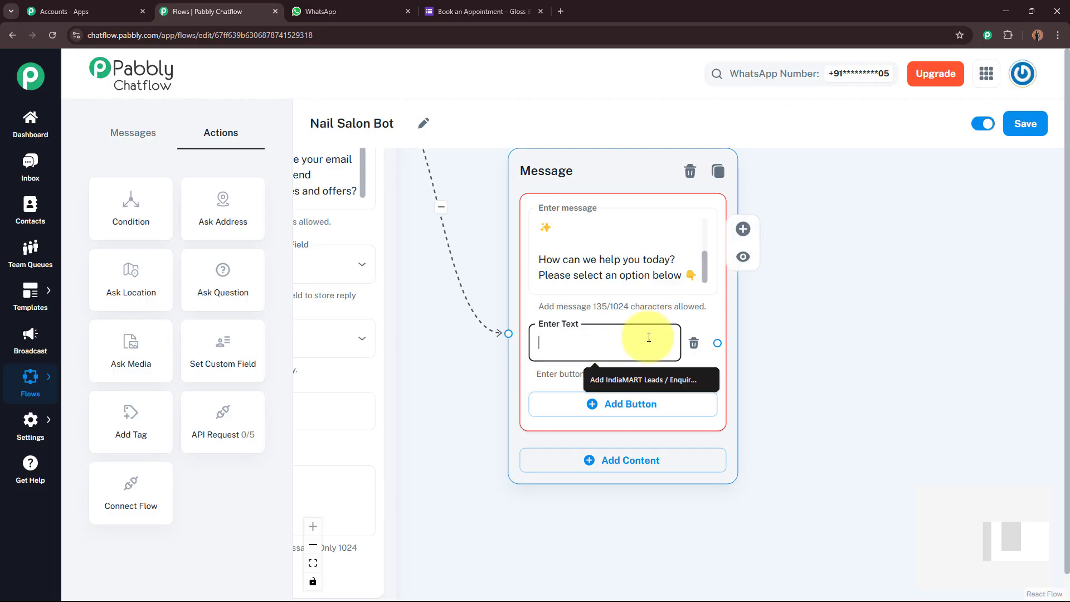
pyautogui.write('Book an Appointment')
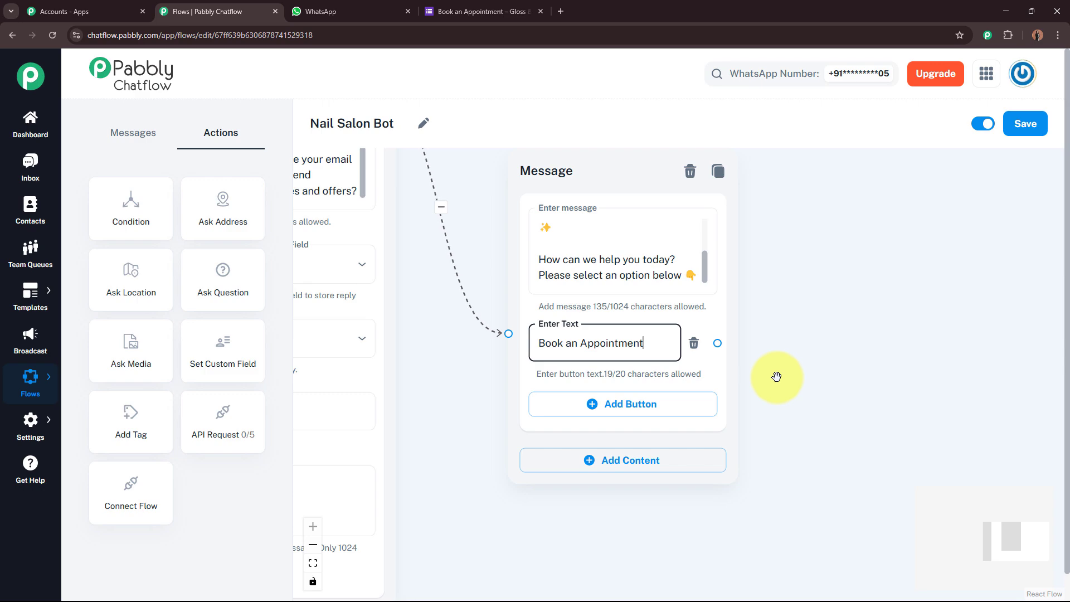
pyautogui.click(635, 403)
pyautogui.click(605, 405)
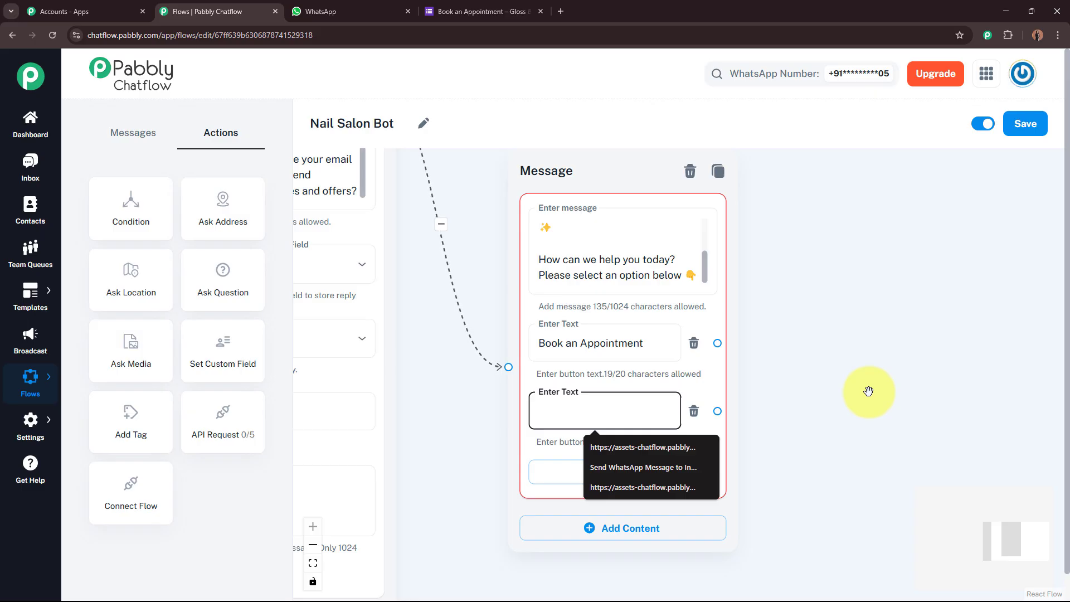
pyautogui.write('📋 View Our Services')
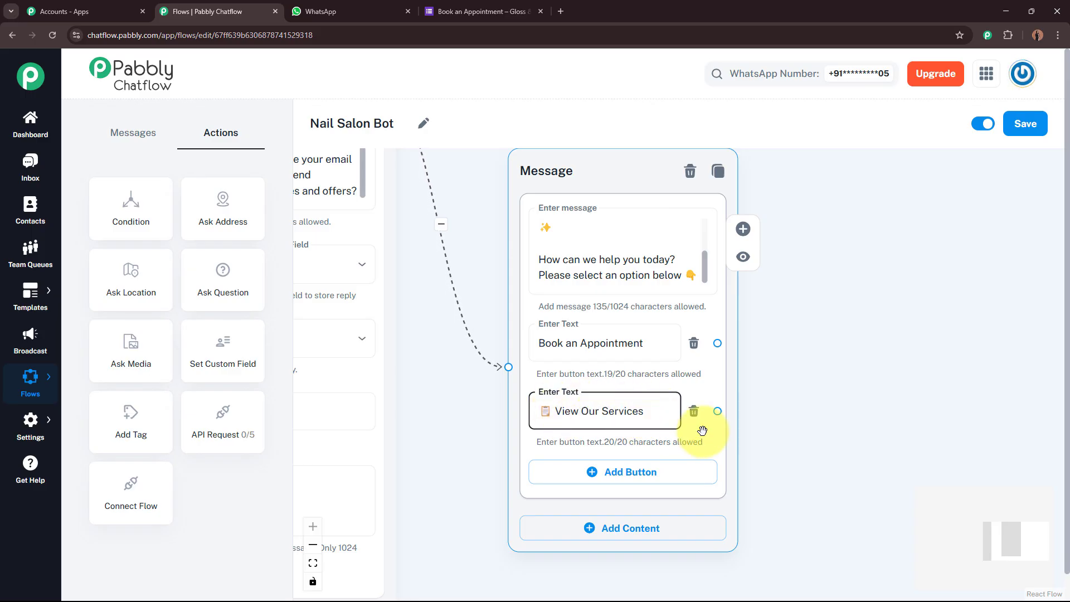
pyautogui.moveTo(899, 406); pyautogui.dragTo(897, 306)
pyautogui.click(638, 372)
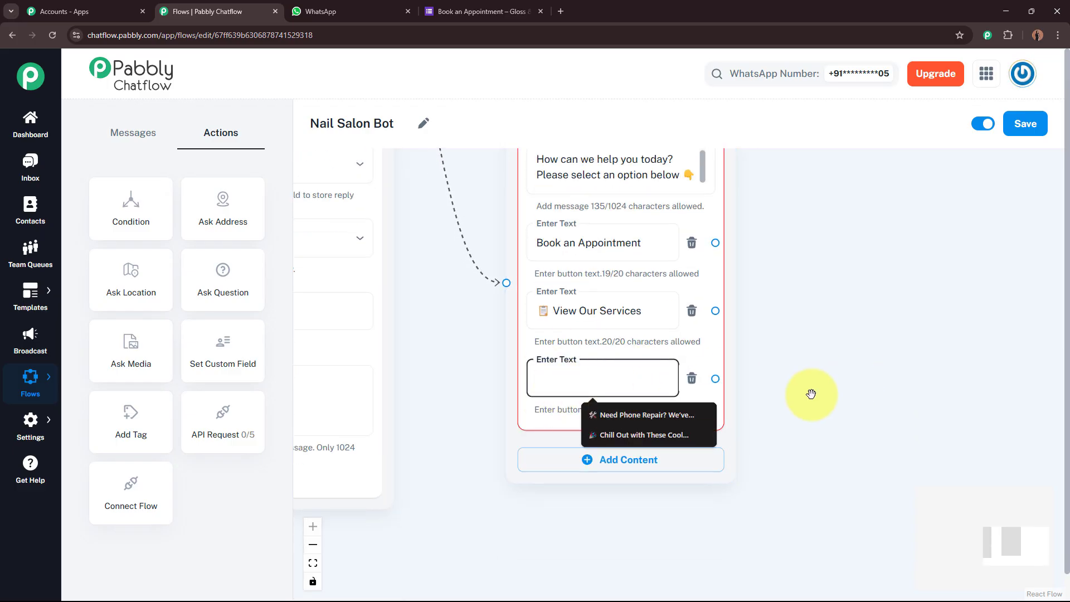
pyautogui.write('📍 Salon Location')
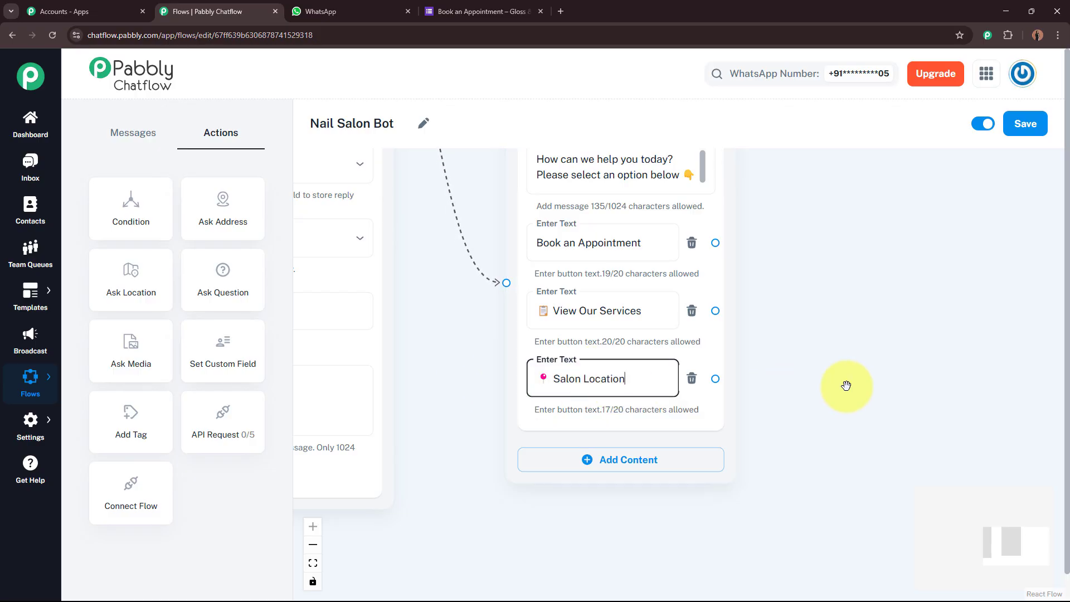
pyautogui.scroll(-2, 871, 329)
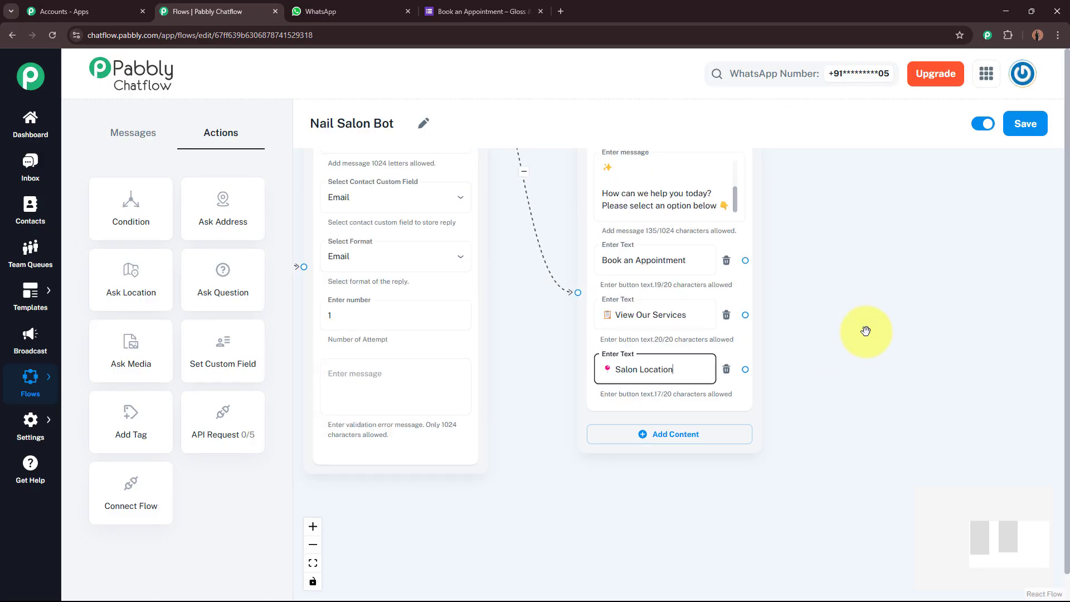
pyautogui.moveTo(873, 303); pyautogui.dragTo(871, 355)
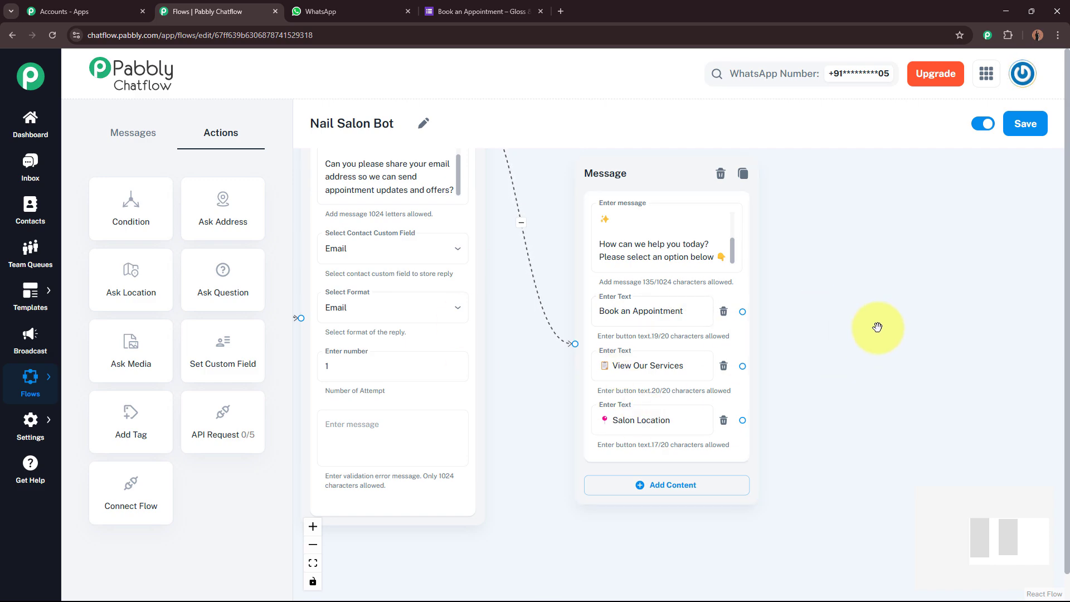
pyautogui.moveTo(877, 327); pyautogui.dragTo(742, 352)
# Connect the Book an Appointment button to a new Text + Button reply node.
pyautogui.scroll(3, 445, 334)
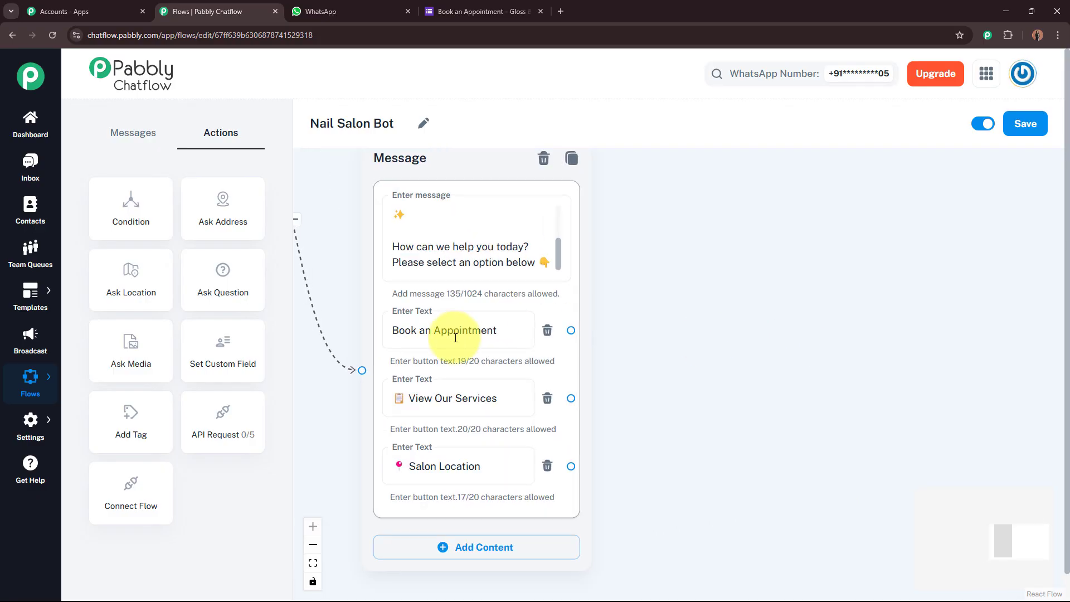
pyautogui.moveTo(391, 332); pyautogui.dragTo(397, 330)
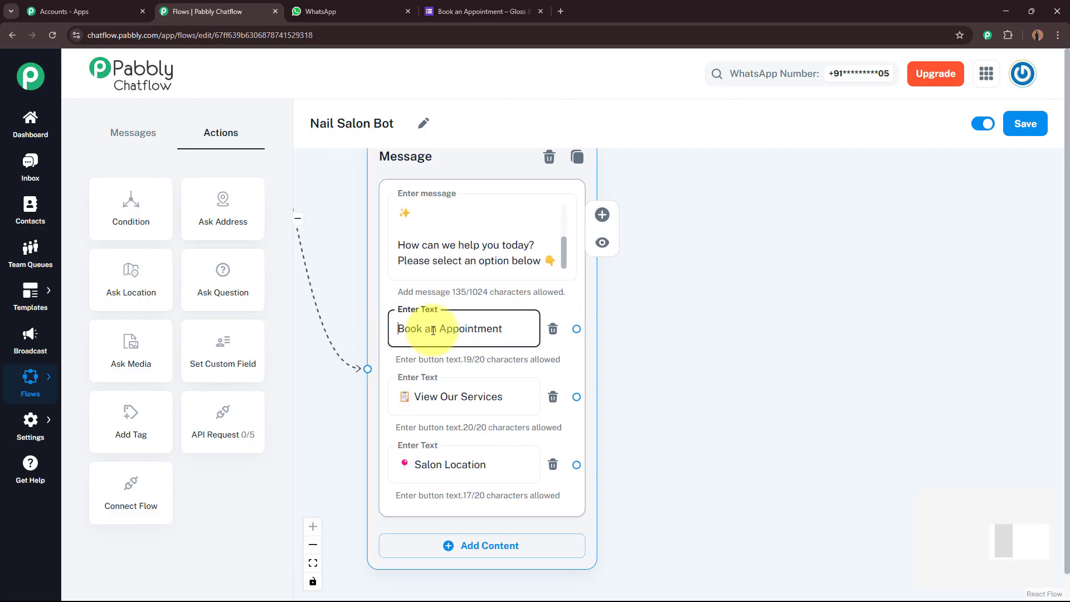
pyautogui.click(510, 331)
pyautogui.moveTo(676, 327); pyautogui.dragTo(628, 329)
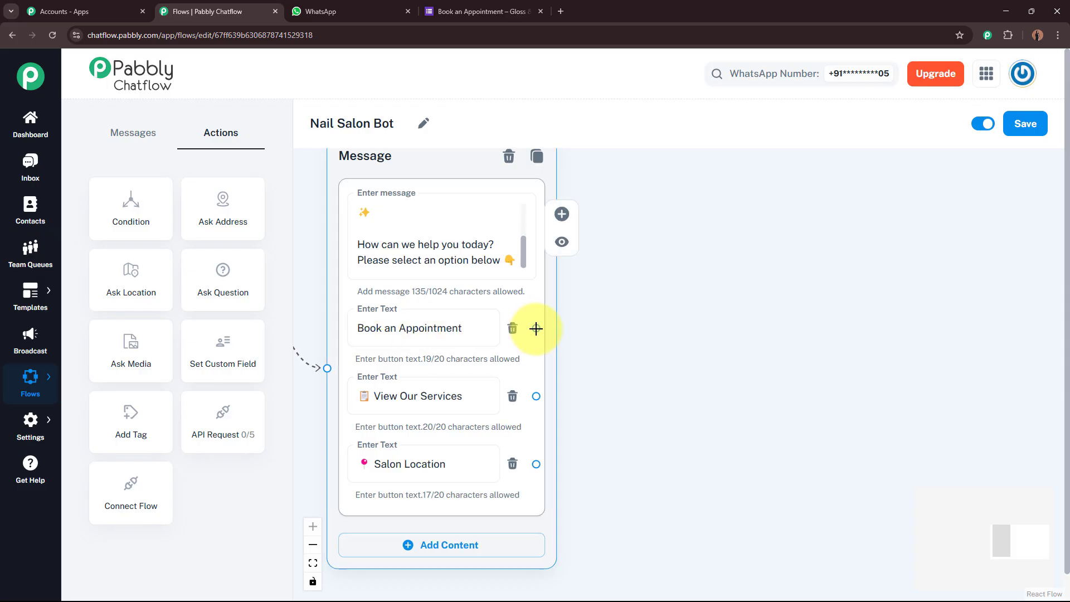
pyautogui.moveTo(538, 328); pyautogui.dragTo(707, 278)
pyautogui.moveTo(787, 218); pyautogui.dragTo(787, 217)
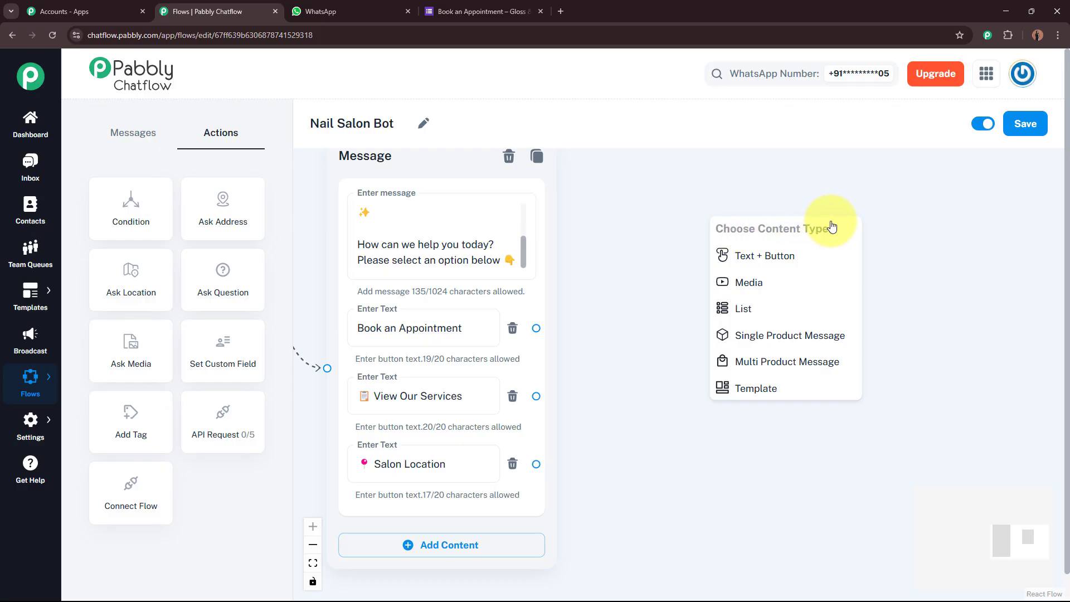
pyautogui.click(817, 263)
# Paste the booking reply text containing the Google Form appointment link.
pyautogui.scroll(-3, 695, 306)
pyautogui.moveTo(650, 380); pyautogui.dragTo(576, 440)
pyautogui.moveTo(693, 317); pyautogui.dragTo(719, 206)
pyautogui.click(709, 246)
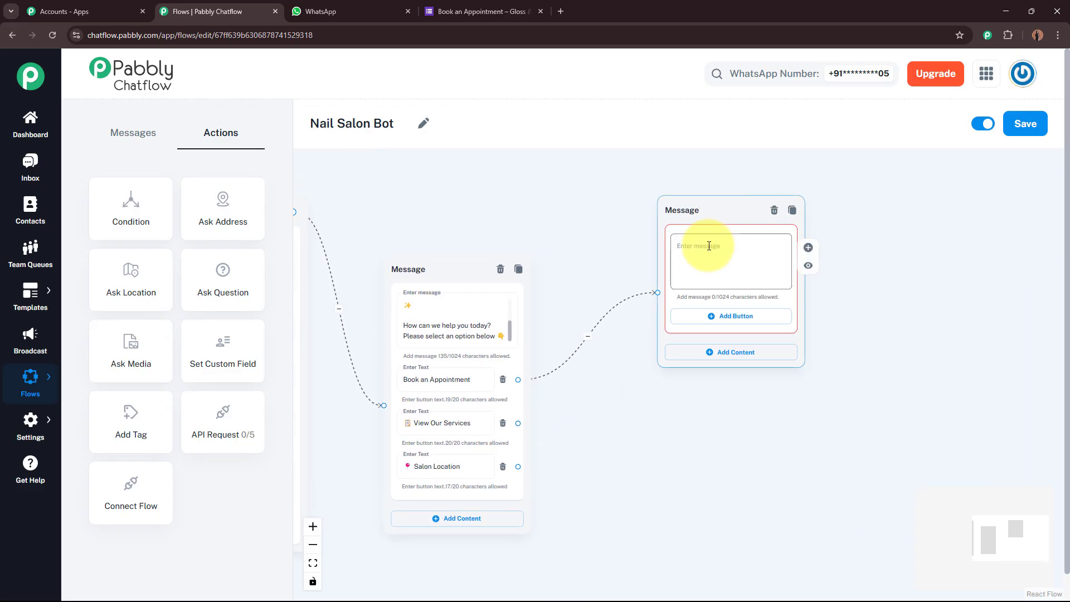
pyautogui.scroll(3, 901, 242)
pyautogui.click(803, 287)
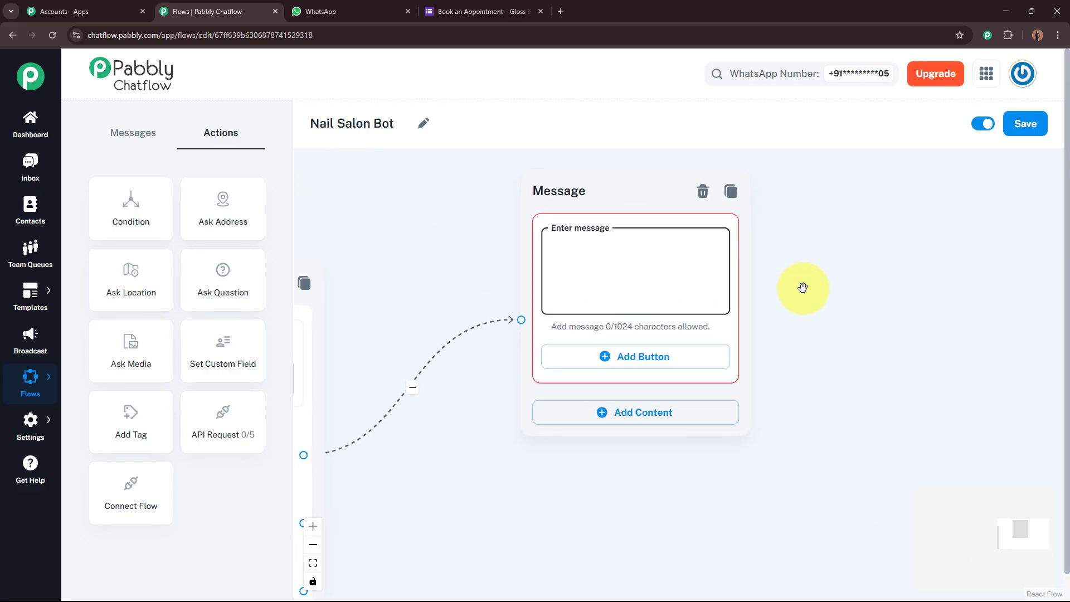
pyautogui.click(623, 288)
pyautogui.hotkey('ctrl', 'v')
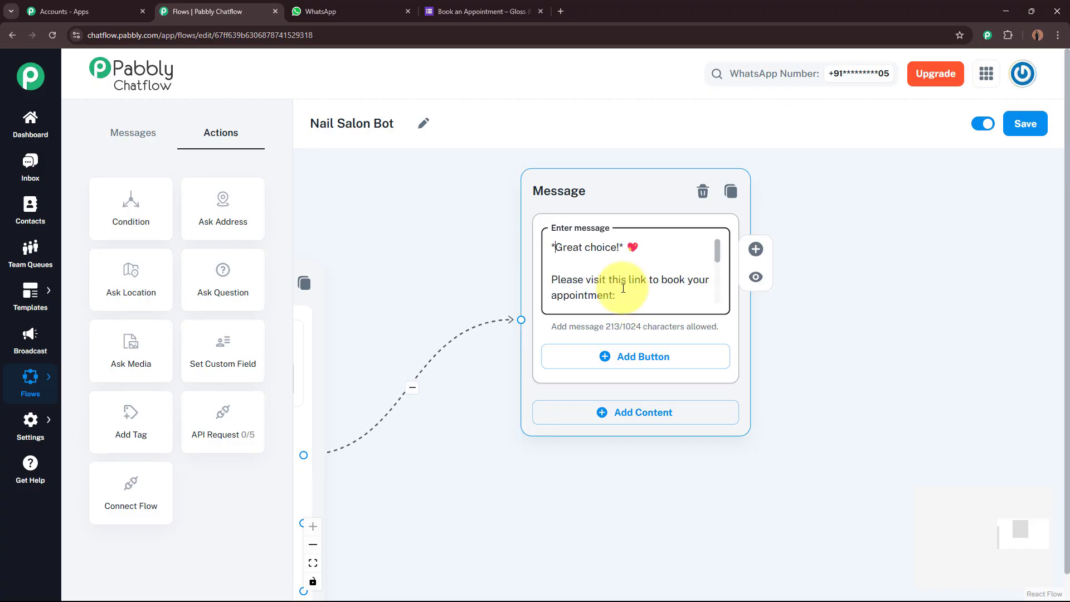
# Scroll through the booking message to check the Google Form link.
pyautogui.hscroll(-4, 787, 499)
pyautogui.scroll(-1, 786, 500)
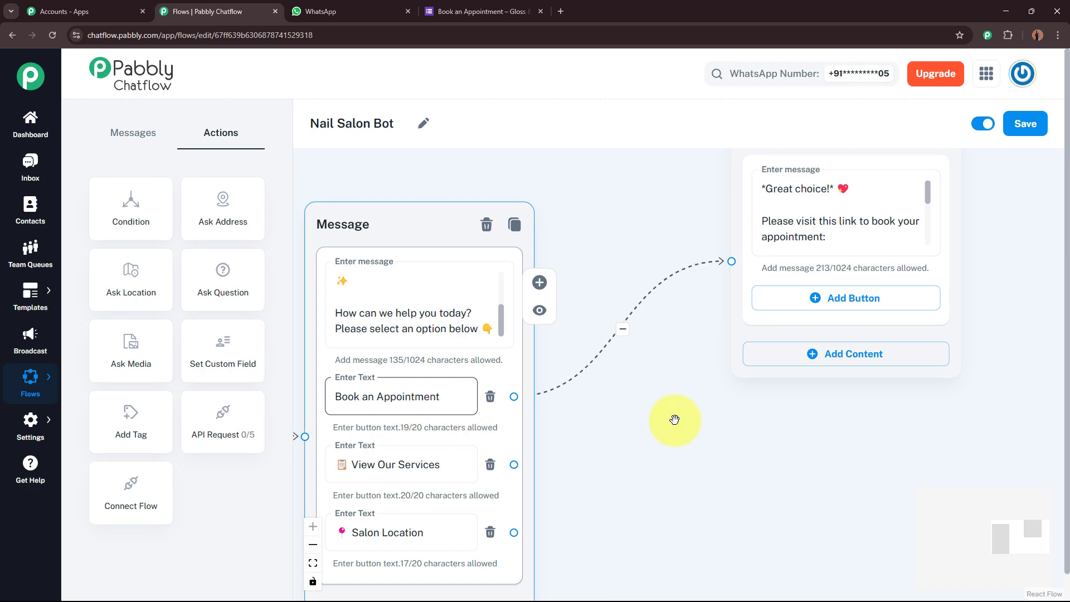
pyautogui.hscroll(5, 543, 450)
pyautogui.scroll(1, 745, 368)
pyautogui.scroll(1, 745, 368)
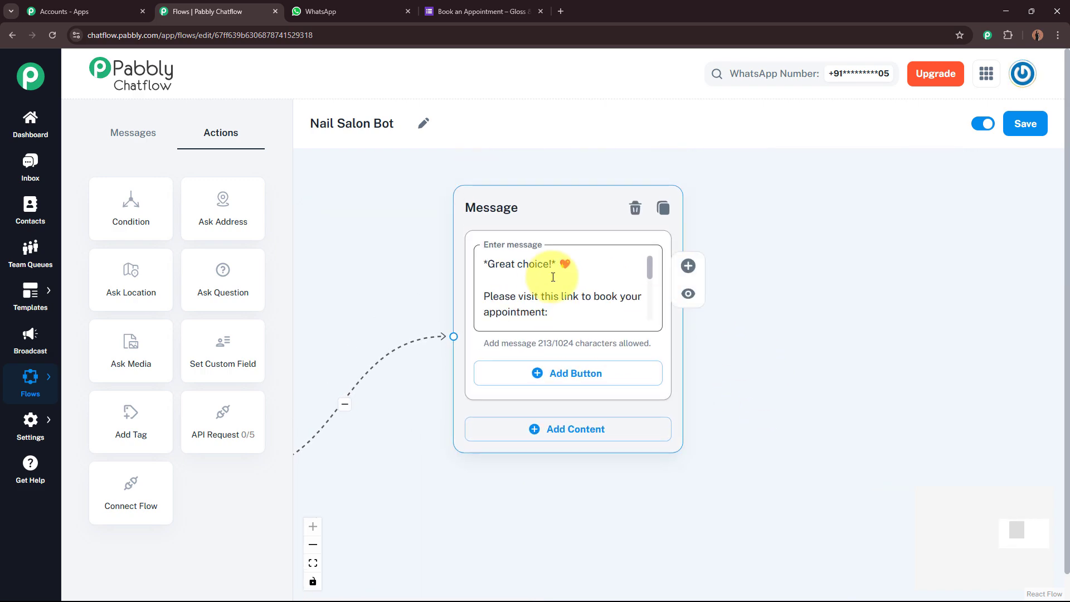
pyautogui.moveTo(648, 271); pyautogui.dragTo(604, 302)
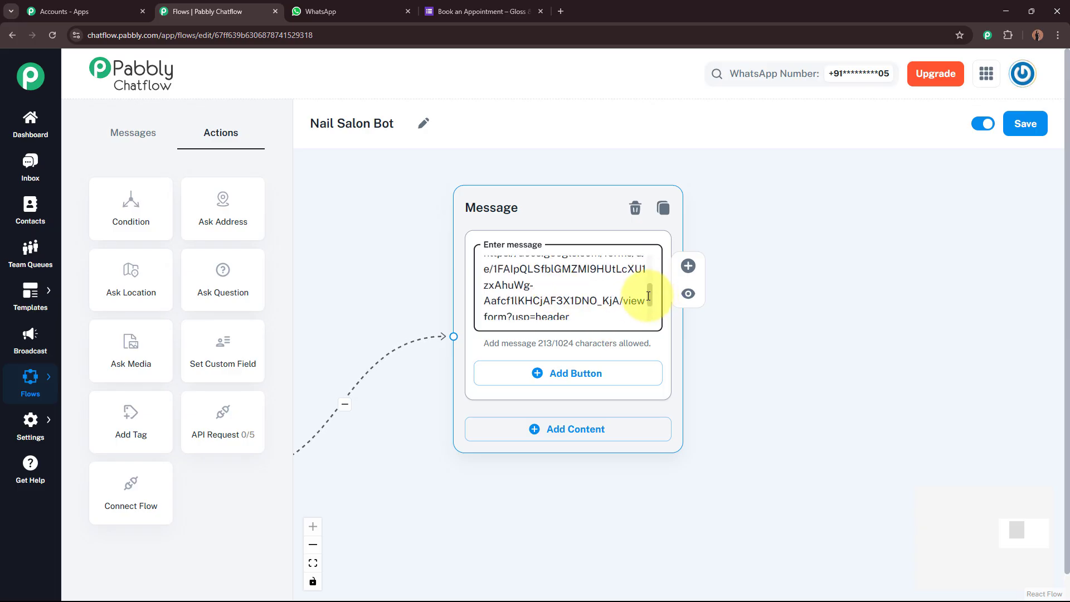
pyautogui.scroll(-2, 649, 296)
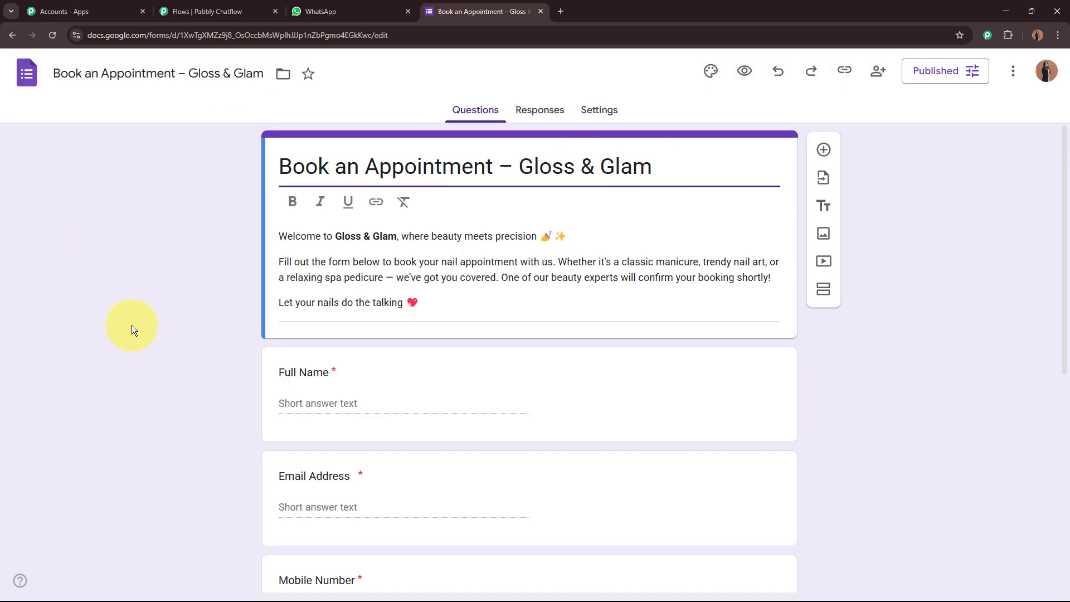
# Deselect the form title and go back to the Flows | Pabbly Chatflow editor.
pyautogui.click(208, 322)
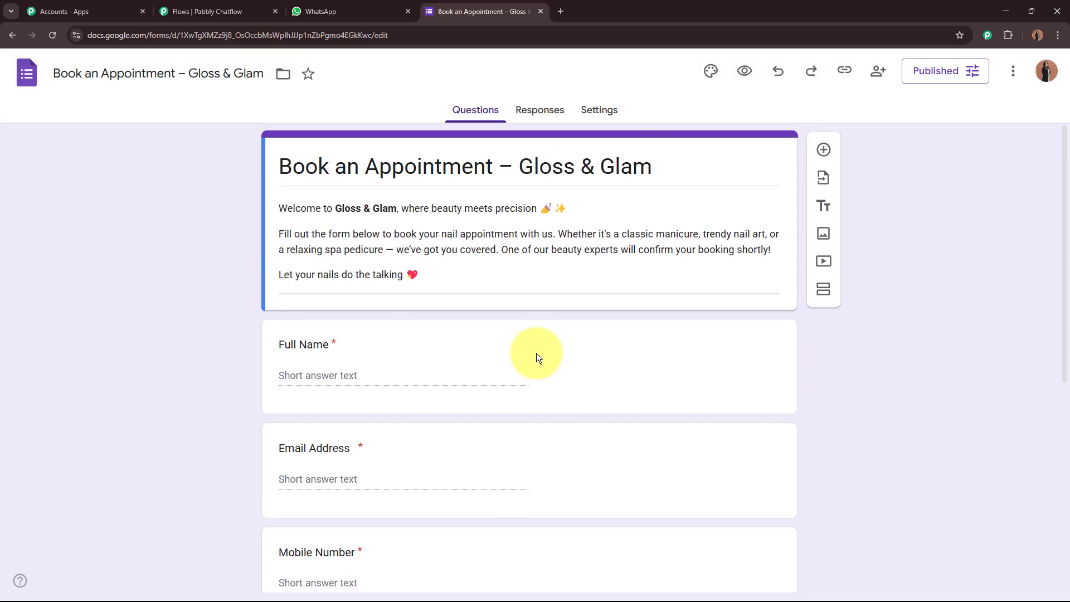
pyautogui.click(160, 15)
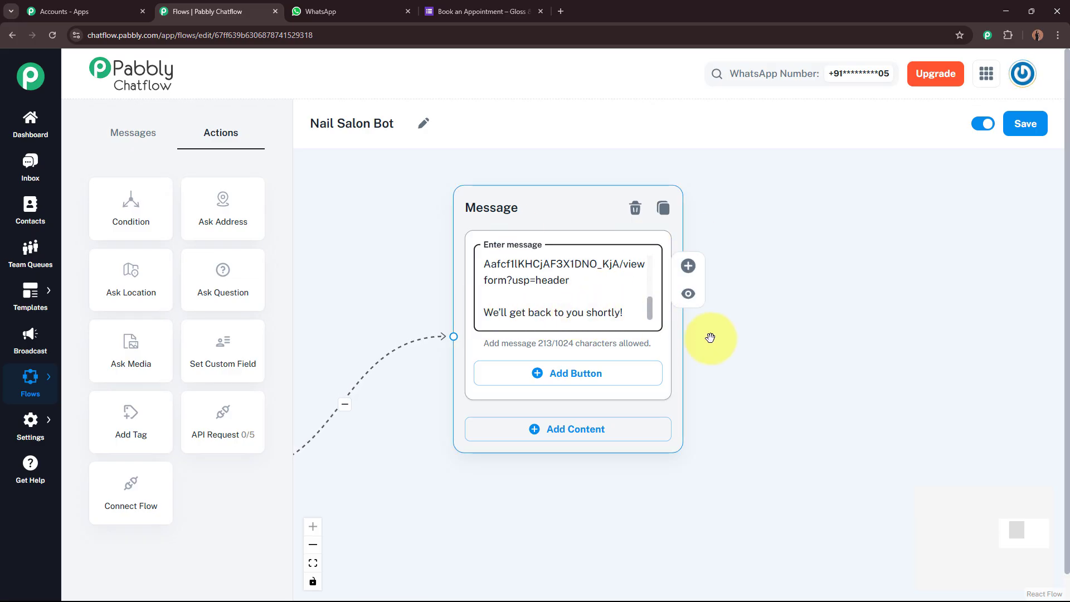
# Drag the booking-link reply node higher so View Our Services has free space beside it.
pyautogui.scroll(-2, 801, 354)
pyautogui.moveTo(686, 502); pyautogui.dragTo(788, 438)
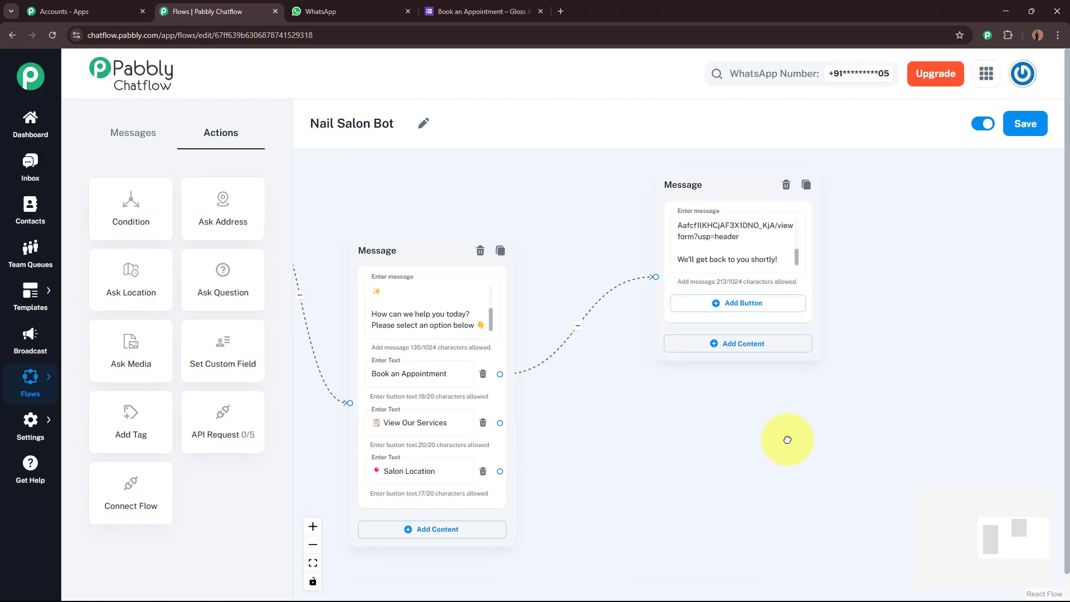
pyautogui.click(393, 372)
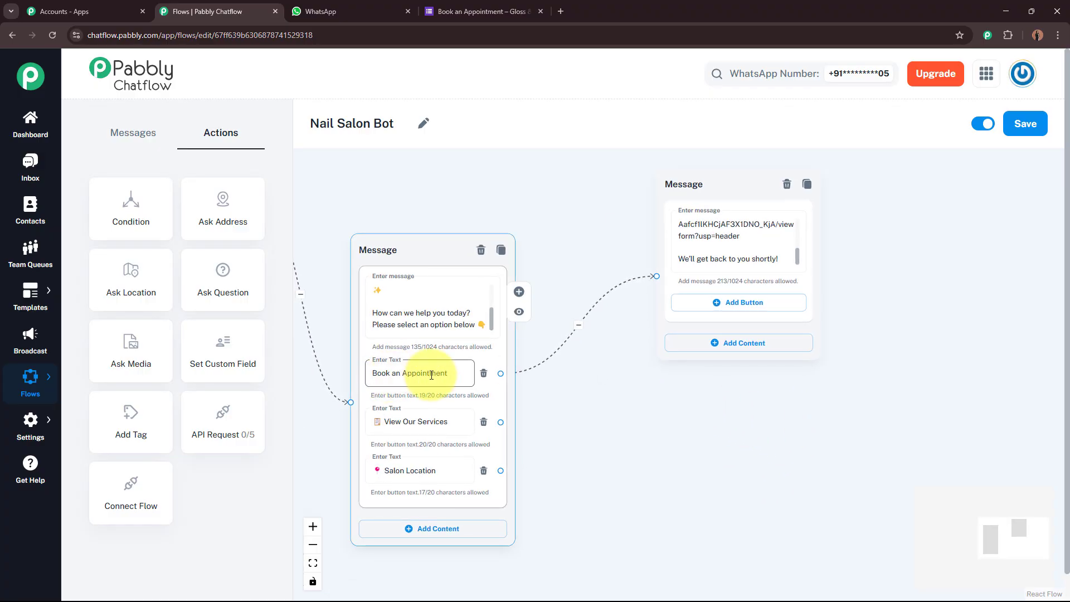
pyautogui.click(670, 411)
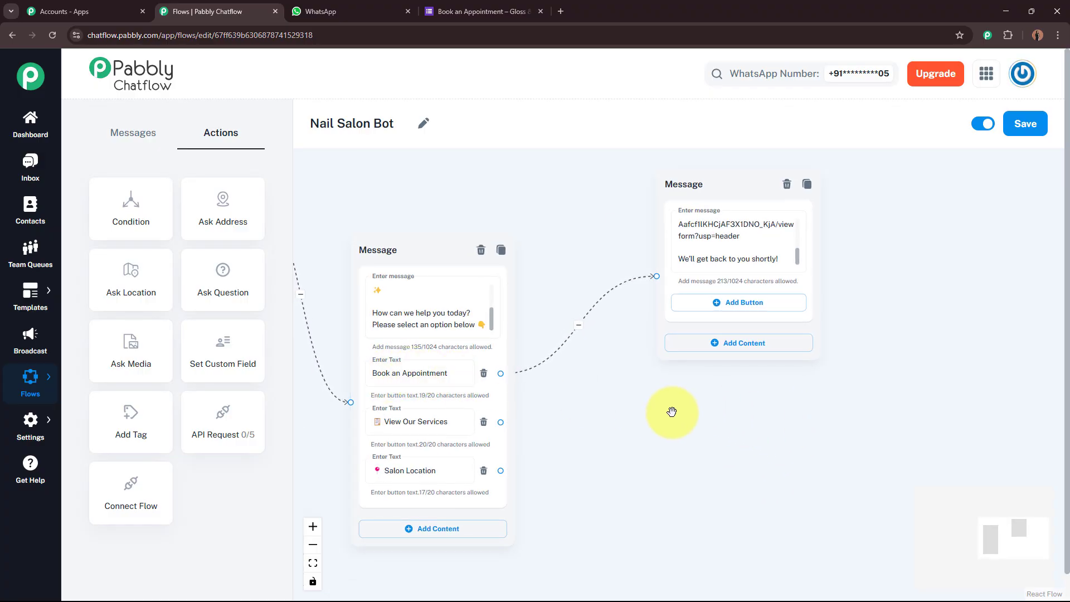
pyautogui.moveTo(671, 411); pyautogui.dragTo(650, 475)
pyautogui.moveTo(678, 248); pyautogui.dragTo(671, 147)
pyautogui.moveTo(631, 589); pyautogui.dragTo(706, 374)
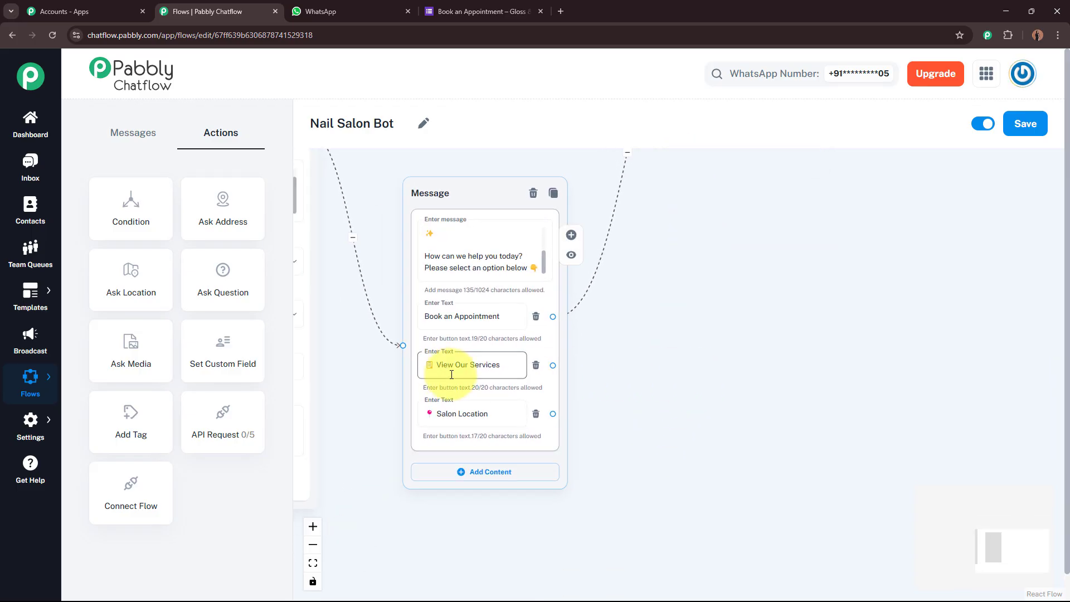
pyautogui.scroll(2, 500, 368)
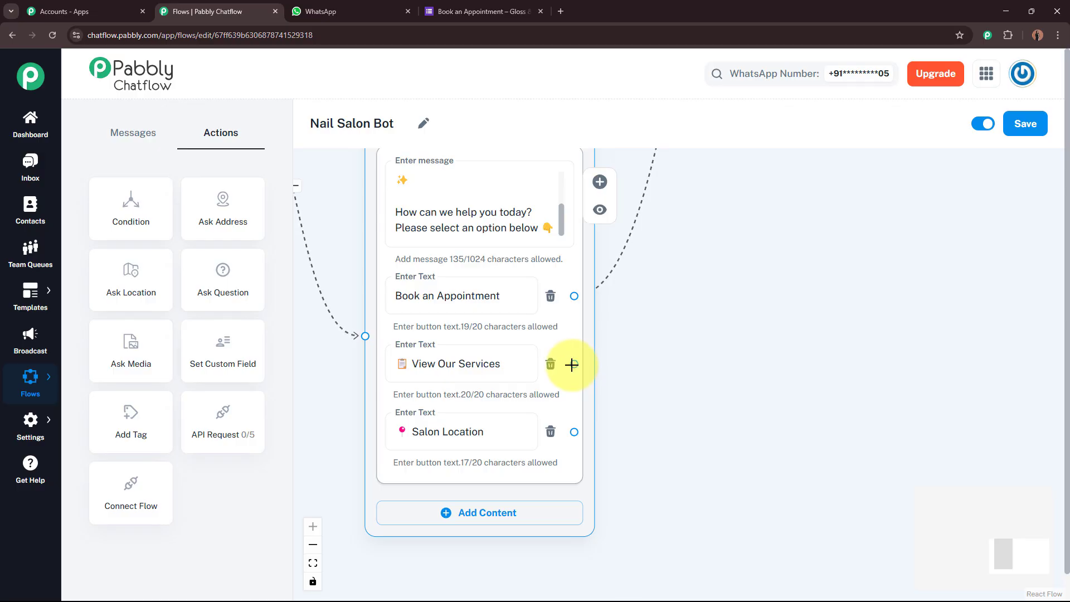
# Connect the View Our Services option to a new Media message node.
pyautogui.moveTo(574, 364); pyautogui.dragTo(803, 325)
pyautogui.moveTo(870, 311); pyautogui.dragTo(871, 313)
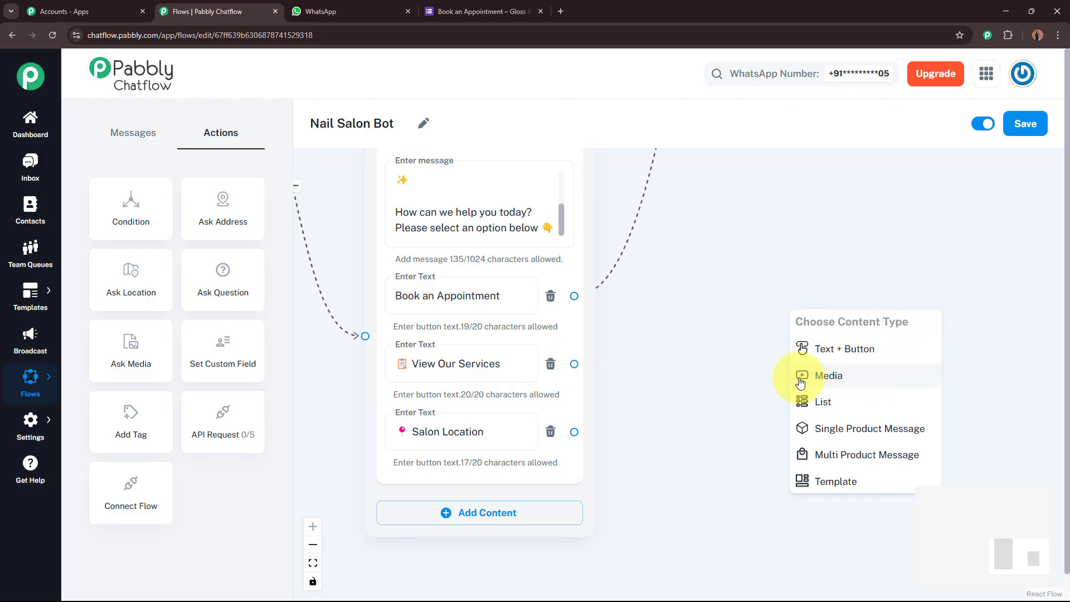
pyautogui.click(879, 376)
pyautogui.moveTo(800, 241); pyautogui.dragTo(689, 291)
# Set the media message's type to Image and prepare its upload area.
pyautogui.scroll(-3, 624, 264)
pyautogui.scroll(-3, 624, 264)
pyautogui.scroll(6, 760, 320)
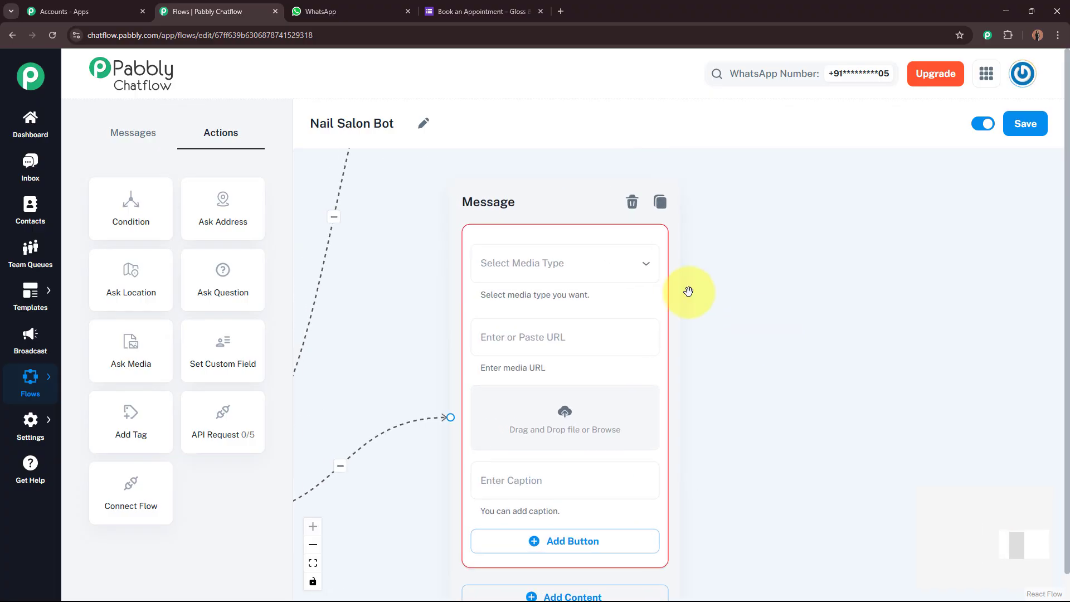
pyautogui.click(582, 269)
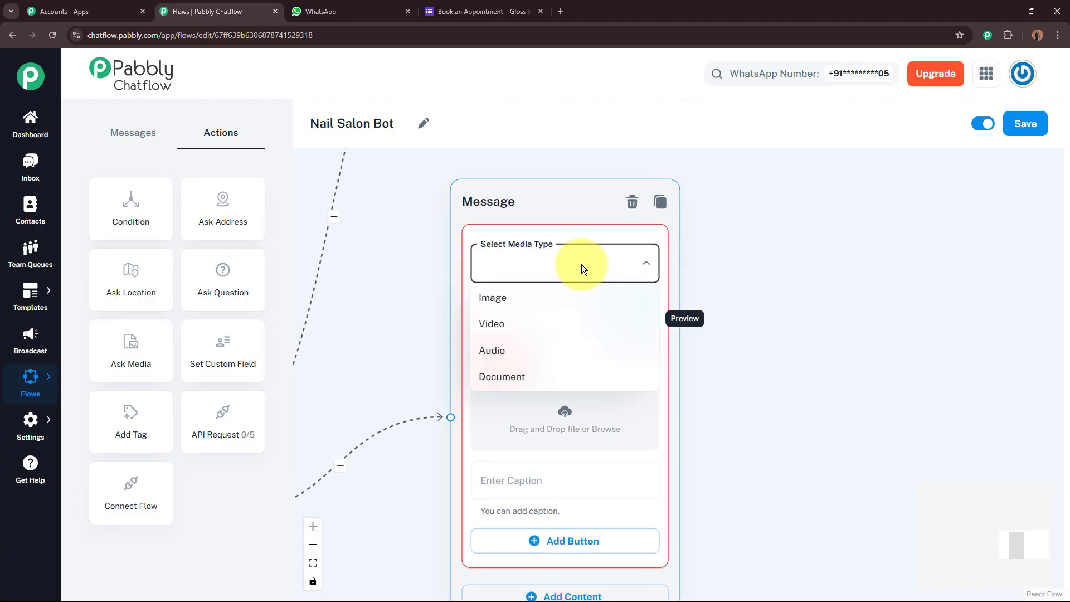
pyautogui.click(517, 305)
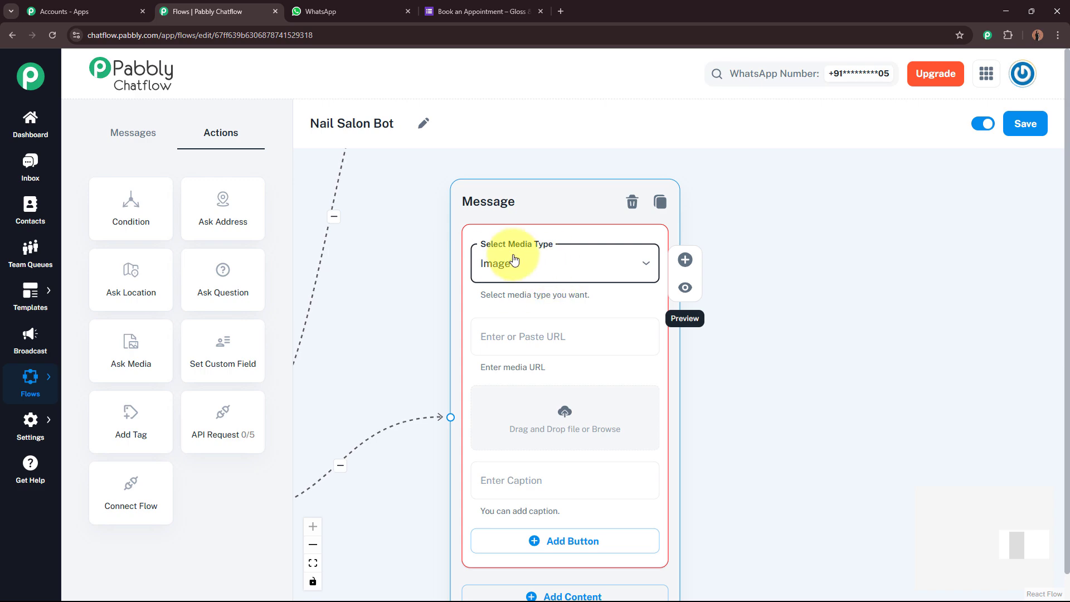
pyautogui.moveTo(796, 418); pyautogui.dragTo(781, 316)
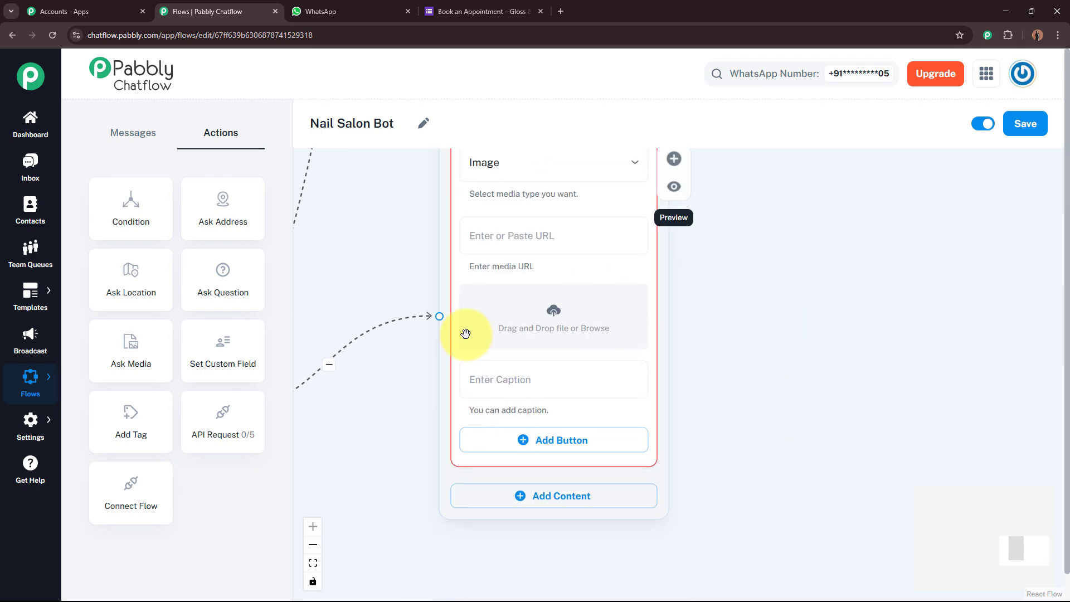
pyautogui.click(520, 241)
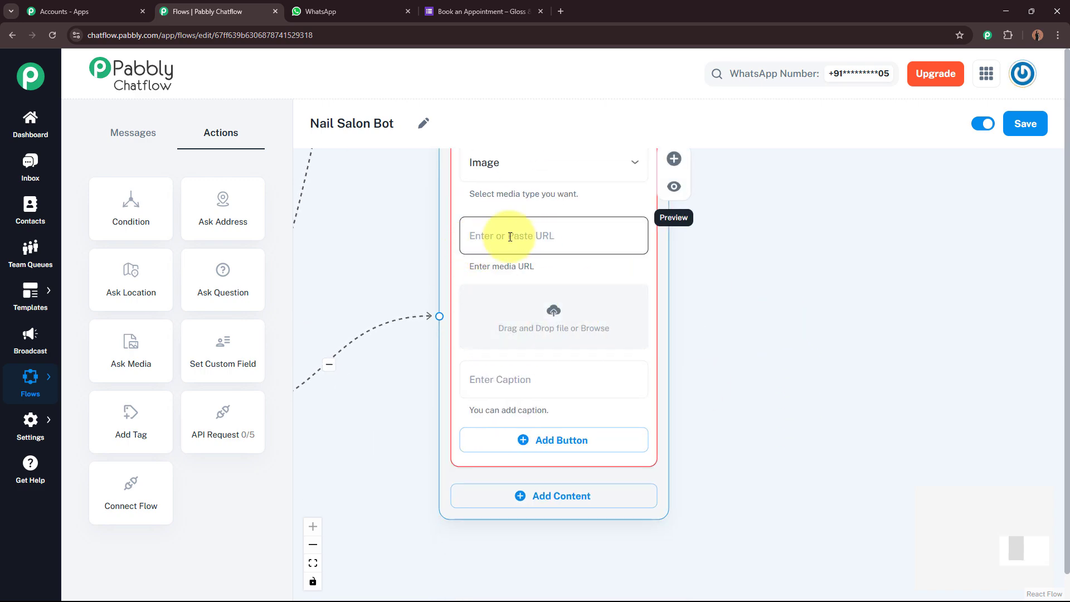
pyautogui.click(510, 237)
pyautogui.click(734, 302)
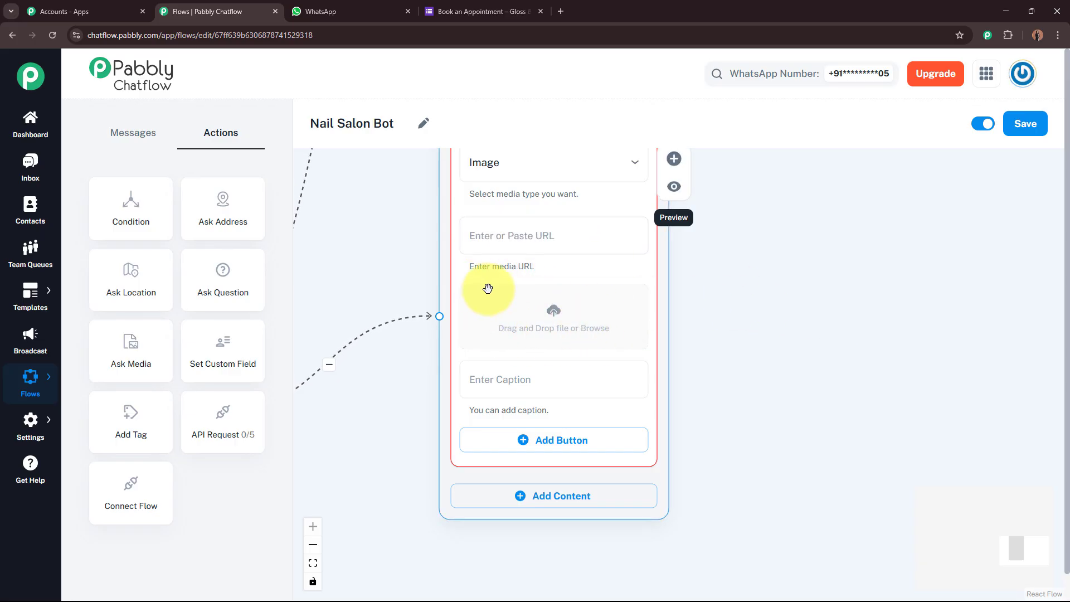
# Upload the Our Services image file as the Gloss & Glam service menu picture.
pyautogui.click(555, 312)
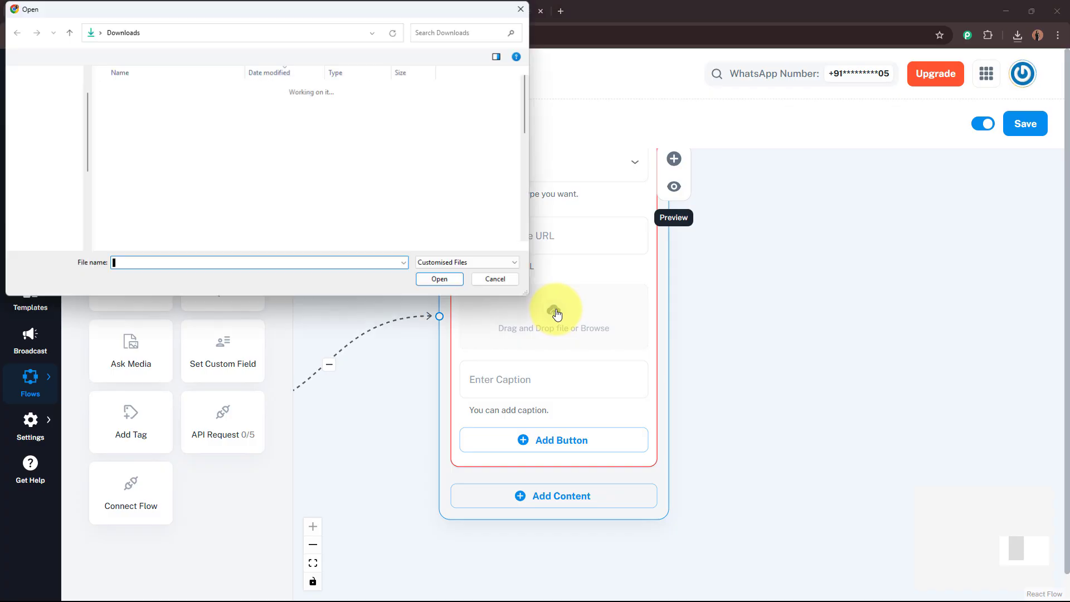
pyautogui.click(160, 106)
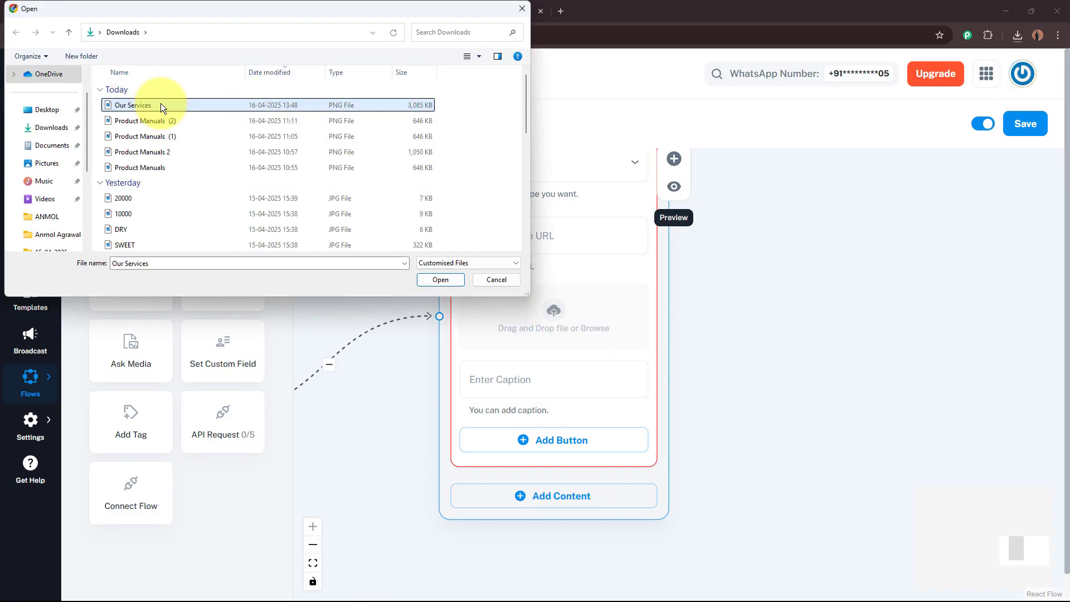
pyautogui.click(443, 280)
pyautogui.scroll(-2, 817, 332)
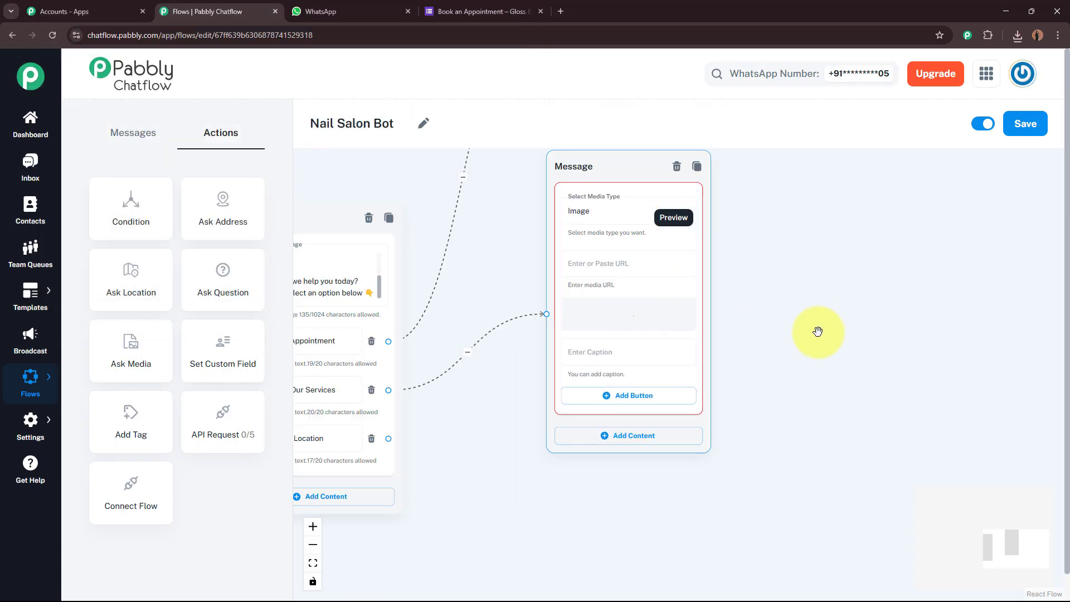
pyautogui.moveTo(809, 305); pyautogui.dragTo(816, 351)
pyautogui.scroll(1, 775, 384)
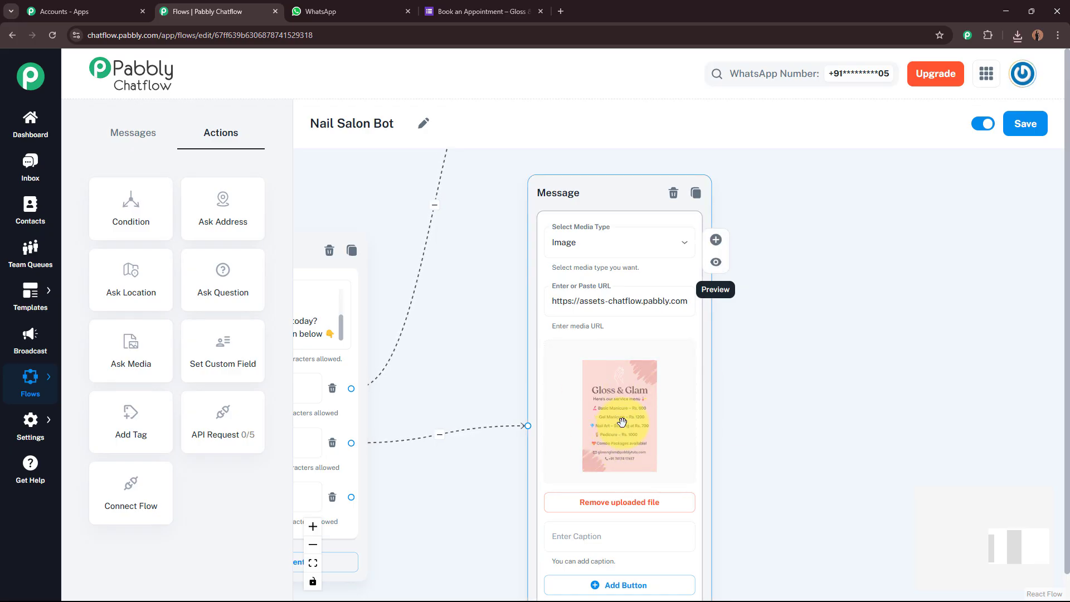
pyautogui.moveTo(795, 449); pyautogui.dragTo(764, 282)
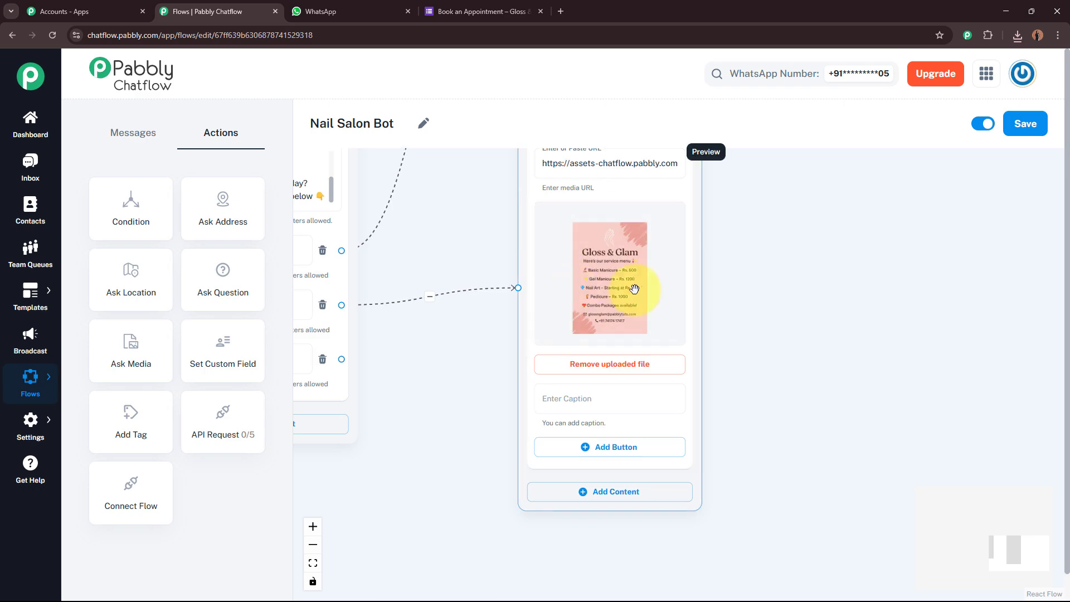
pyautogui.scroll(-1, 789, 421)
pyautogui.click(600, 361)
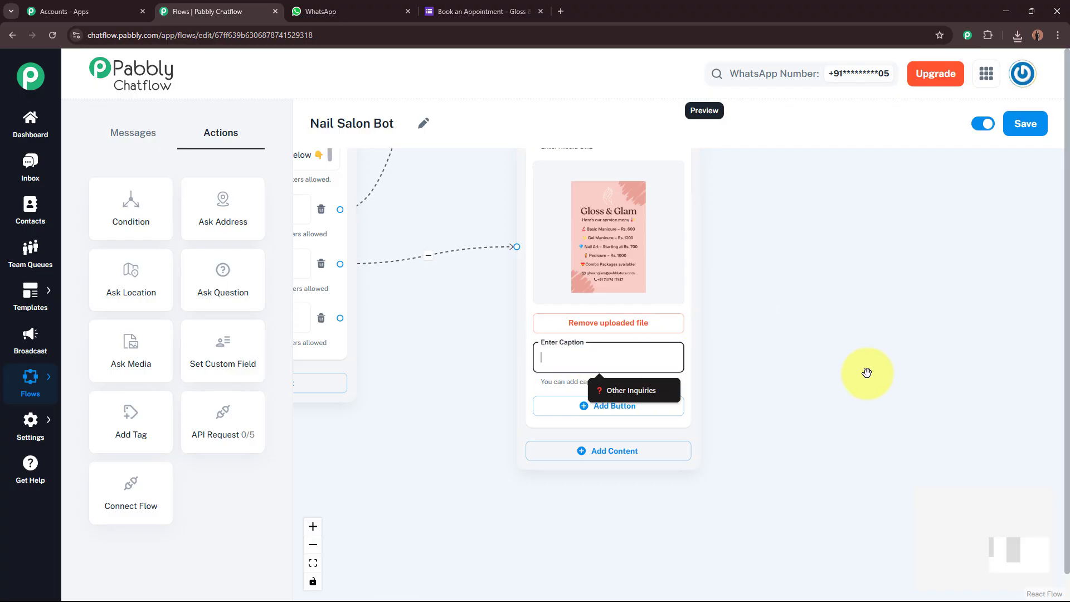
# Paste the '✨ Welcome to Gloss & Glam! 💅' caption under the menu image and tidy the nodes.
pyautogui.hotkey('ctrl', 'v')
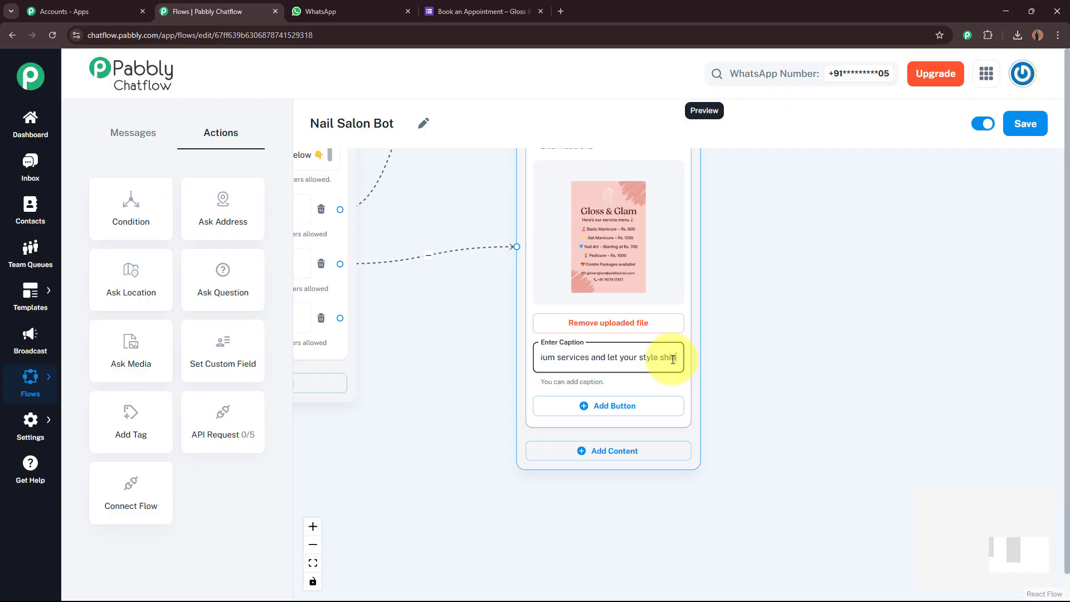
pyautogui.click(753, 364)
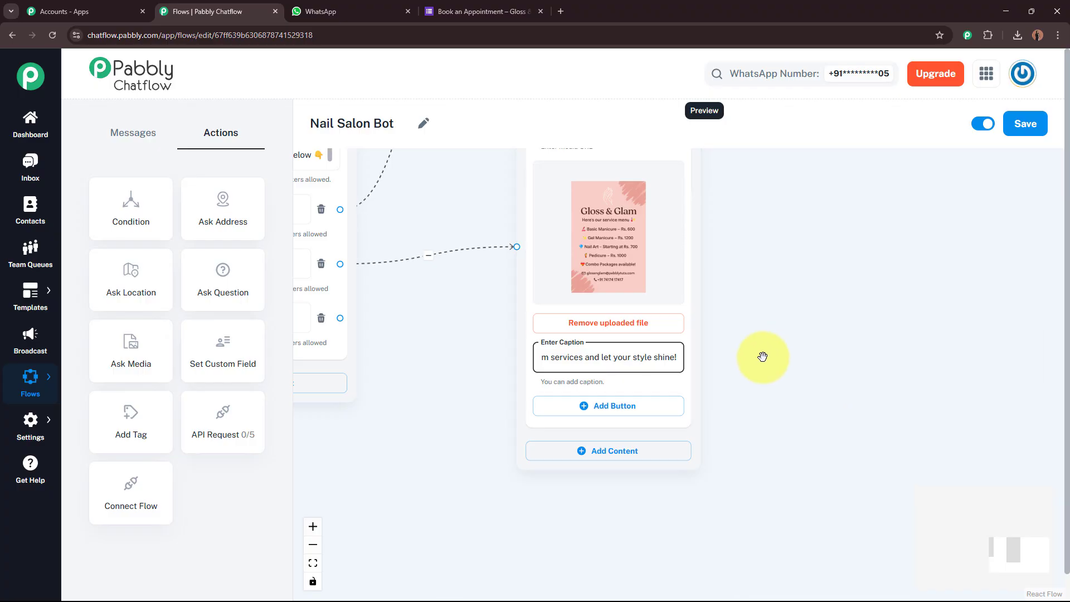
pyautogui.scroll(-2, 778, 358)
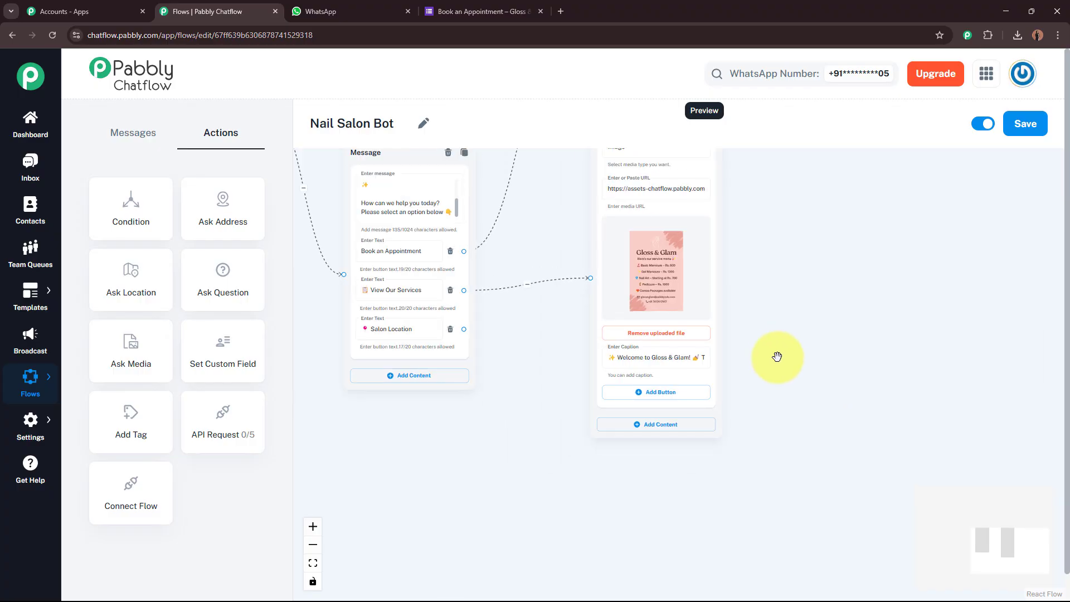
pyautogui.moveTo(780, 344); pyautogui.dragTo(743, 460)
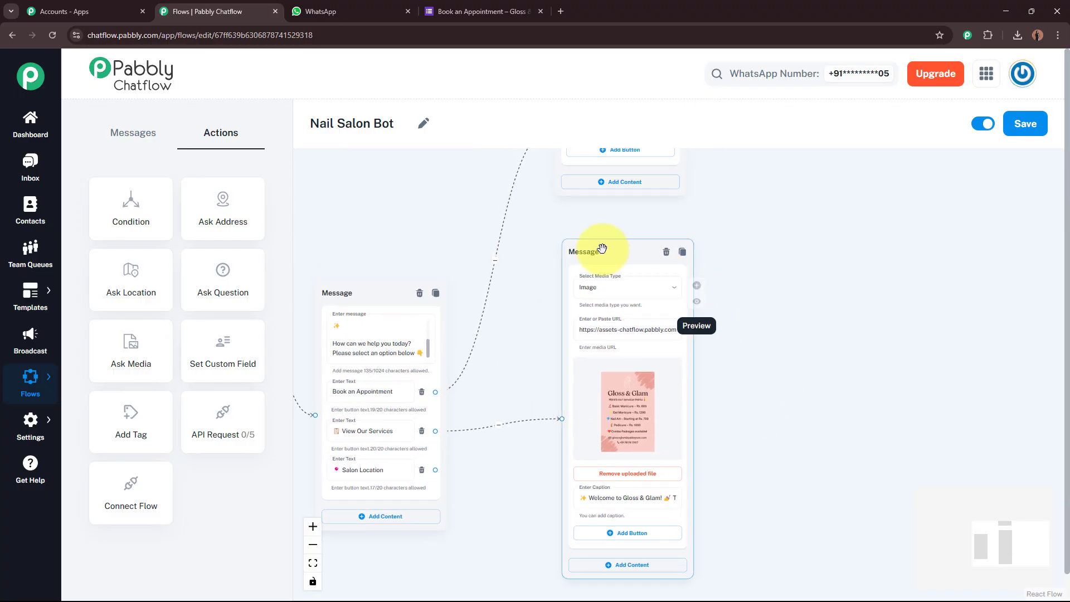
pyautogui.moveTo(598, 248); pyautogui.dragTo(593, 238)
pyautogui.click(753, 449)
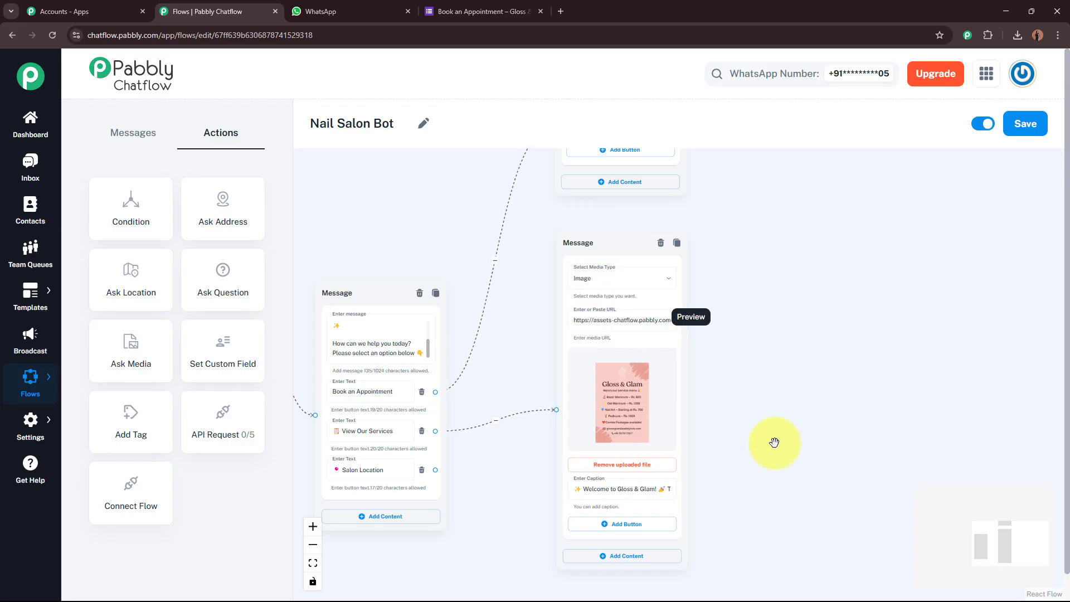
pyautogui.moveTo(786, 324); pyautogui.dragTo(791, 349)
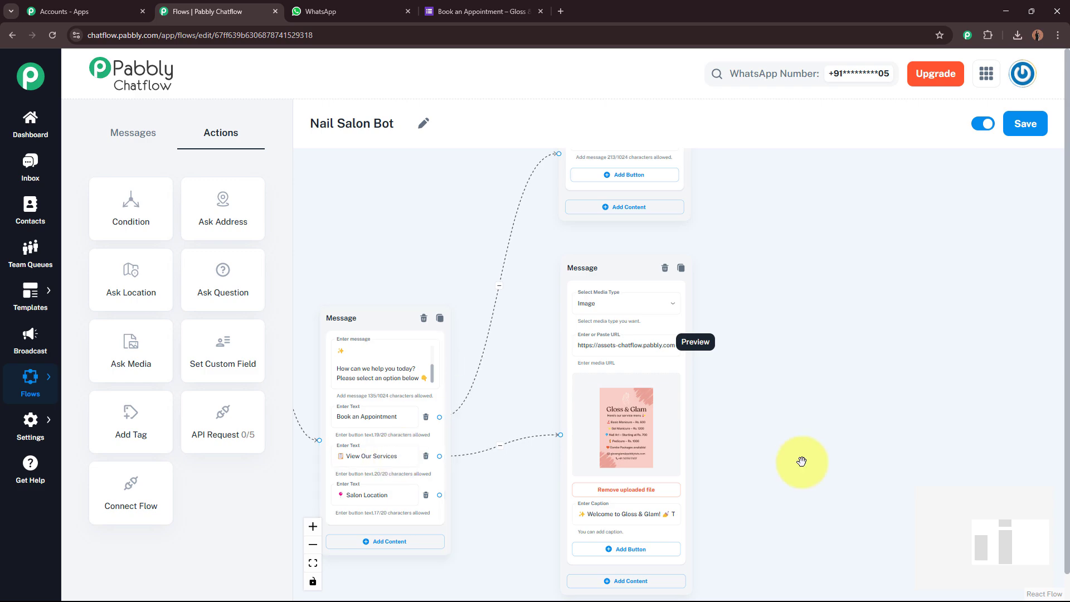
pyautogui.scroll(2, 802, 462)
pyautogui.moveTo(803, 462); pyautogui.dragTo(893, 439)
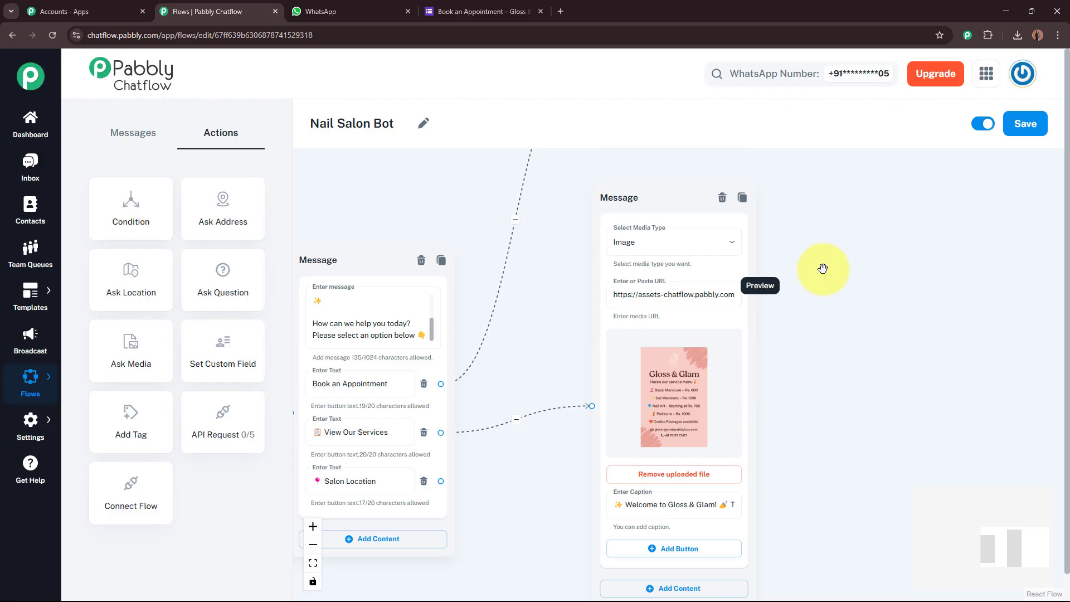
pyautogui.scroll(5, 812, 245)
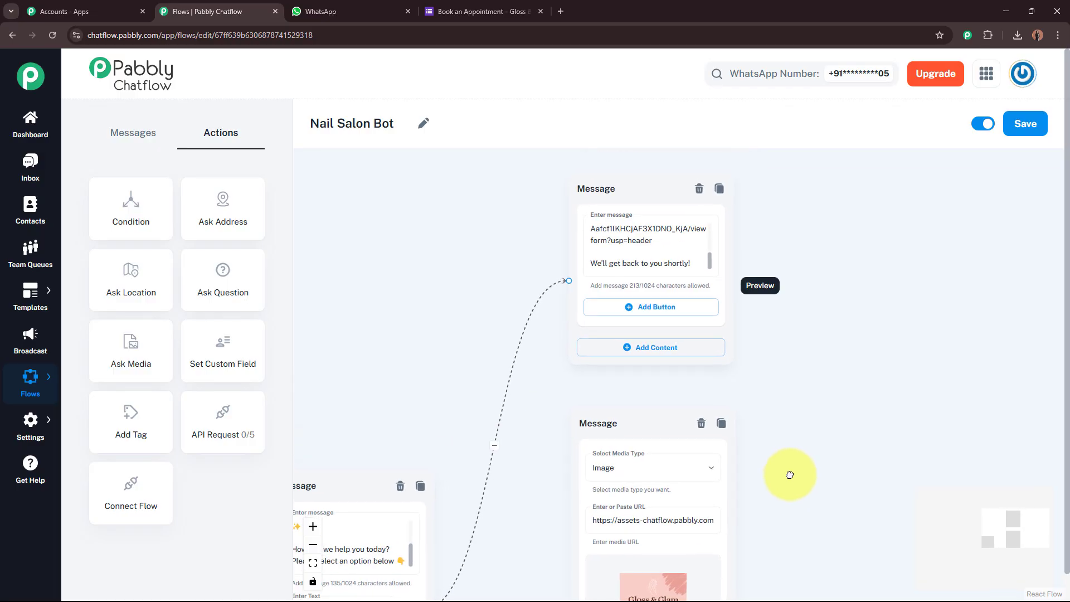
# Add a '📞Contact Us!' button to the booking-link reply.
pyautogui.click(677, 316)
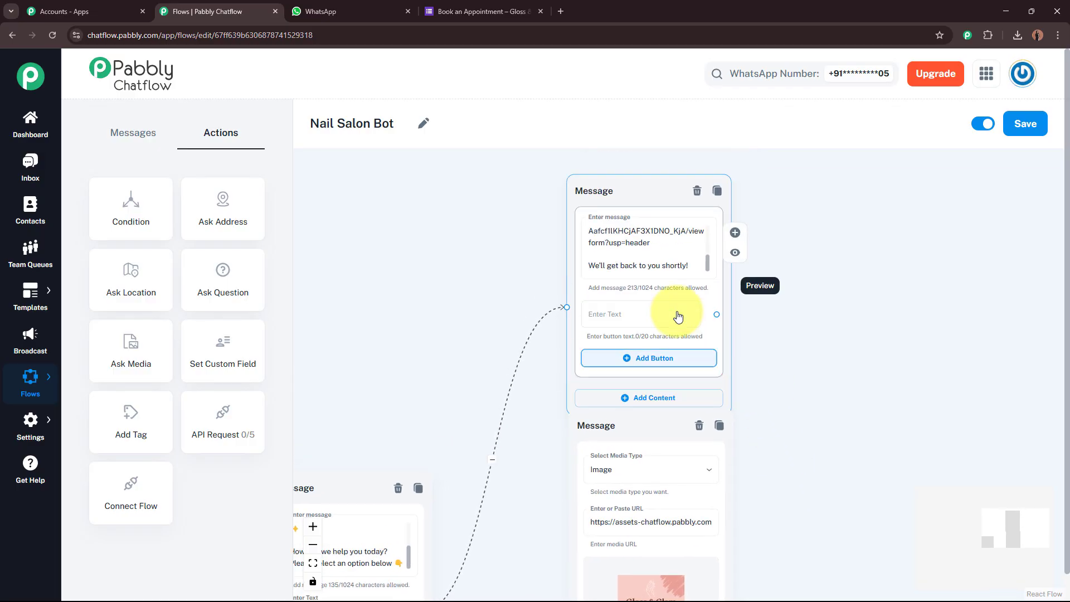
pyautogui.click(598, 313)
pyautogui.scroll(2, 601, 312)
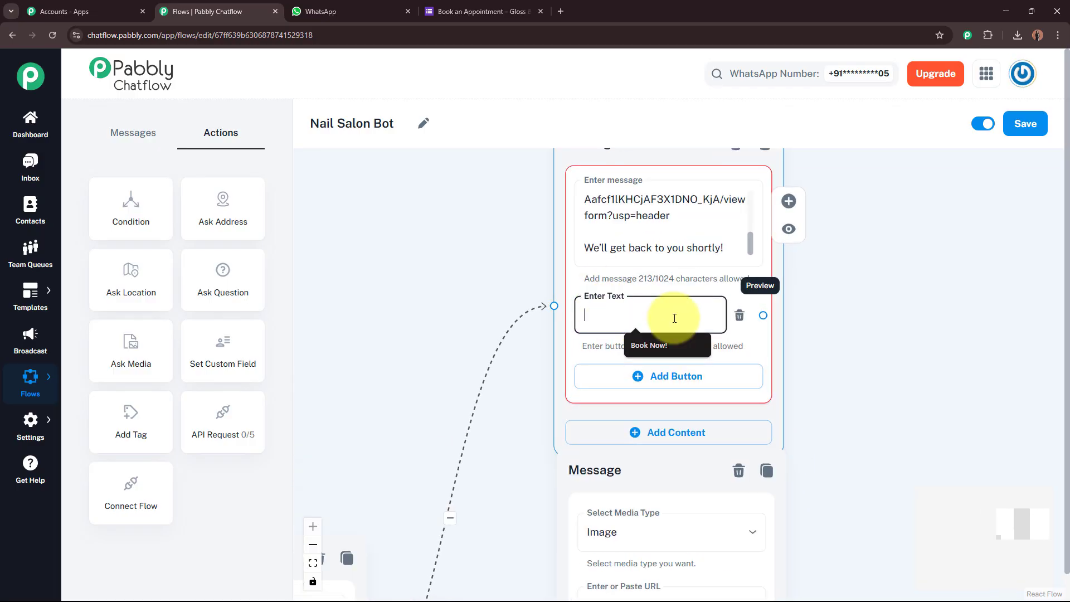
pyautogui.write('📞Contact Us!')
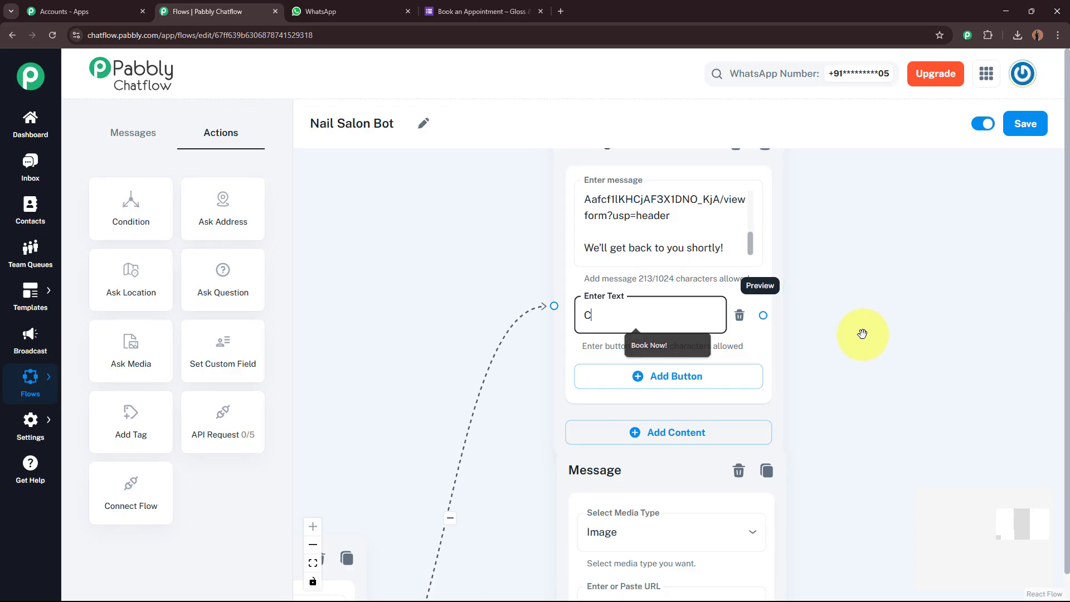
pyautogui.scroll(-2, 952, 398)
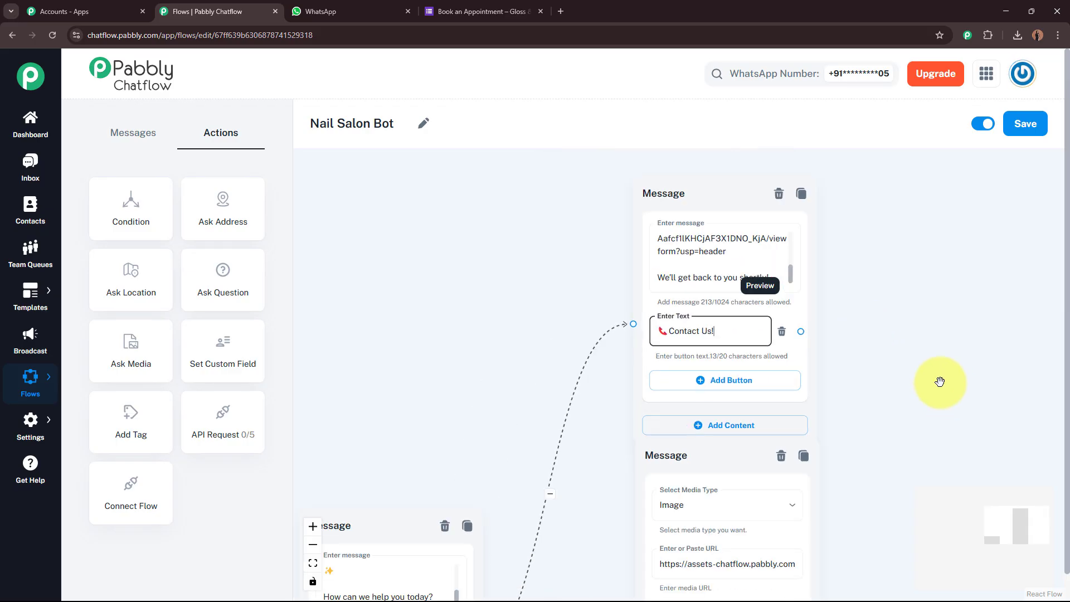
pyautogui.moveTo(932, 373); pyautogui.dragTo(839, 374)
pyautogui.moveTo(633, 198); pyautogui.dragTo(621, 174)
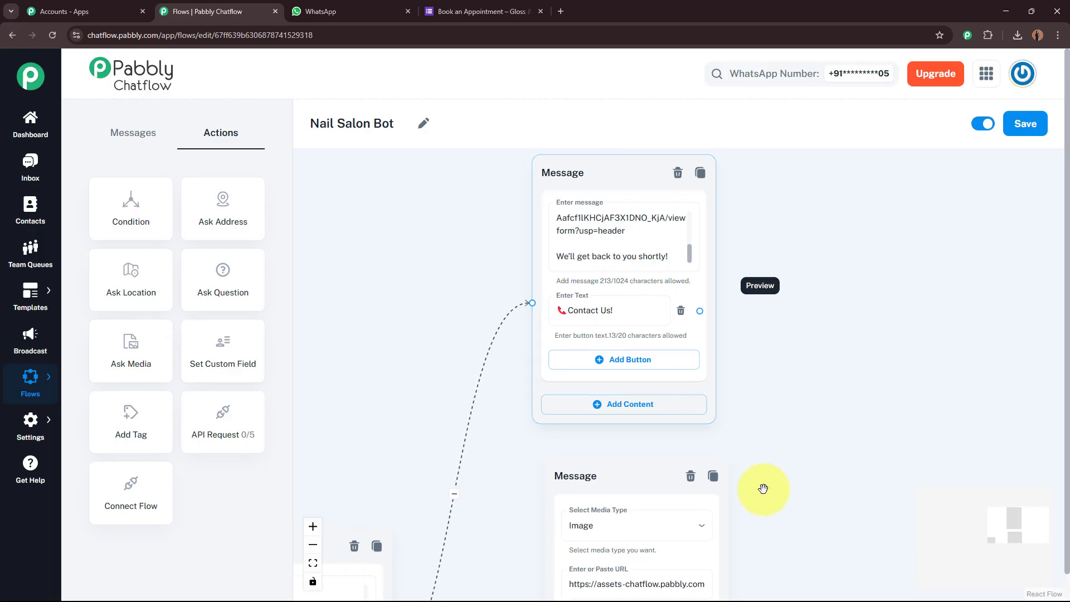
# Add the same '📞Contact Us!' button to the service menu image message.
pyautogui.moveTo(779, 493); pyautogui.dragTo(763, 232)
pyautogui.moveTo(823, 524); pyautogui.dragTo(813, 302)
pyautogui.click(627, 378)
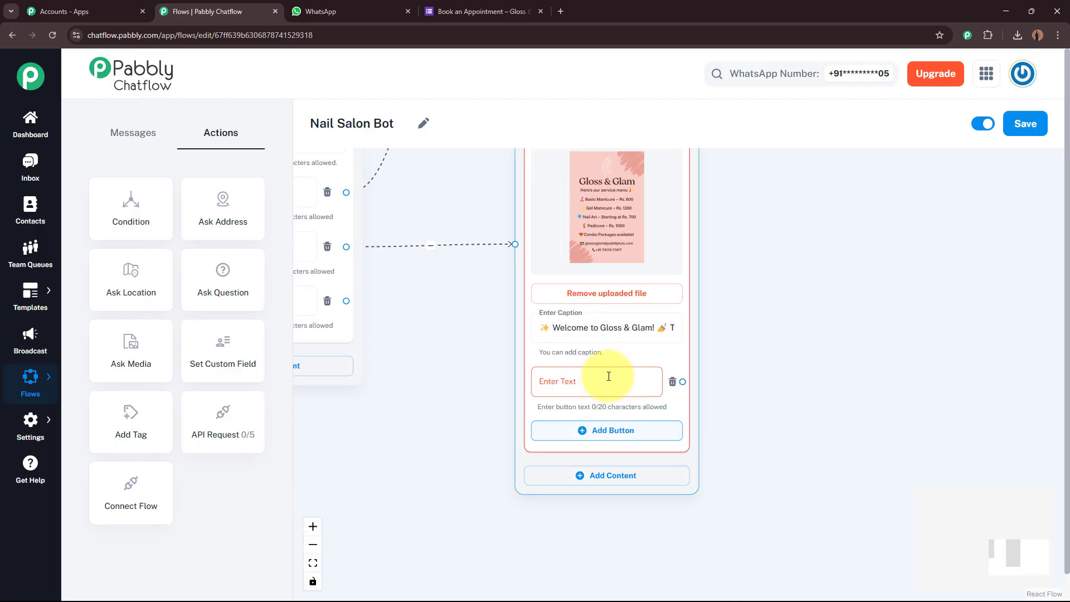
pyautogui.click(601, 382)
pyautogui.write('📞Contact Us!')
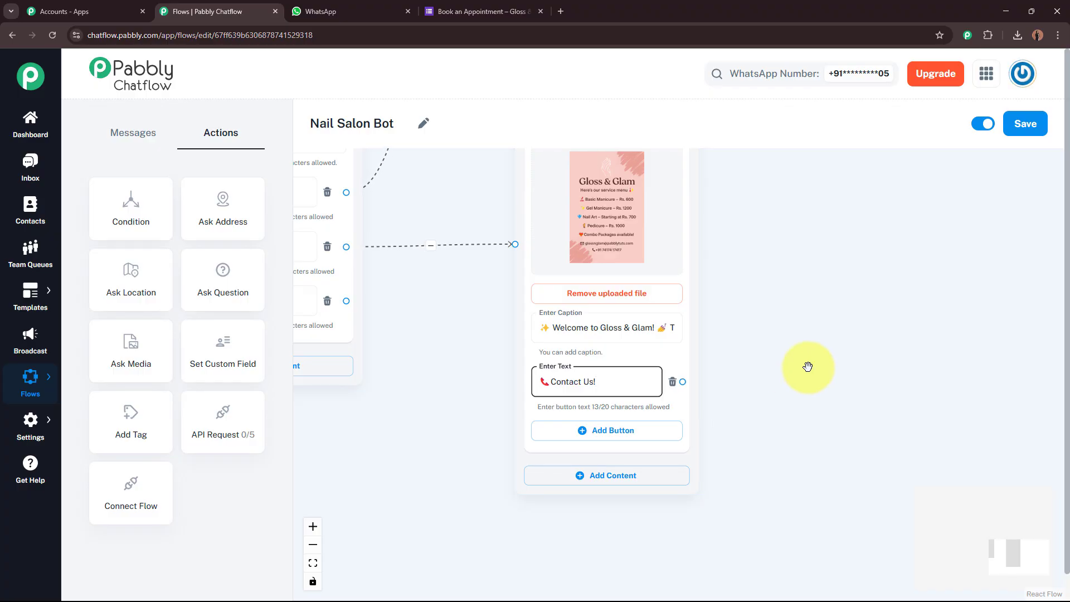
pyautogui.scroll(-3, 808, 331)
pyautogui.moveTo(808, 299); pyautogui.dragTo(726, 395)
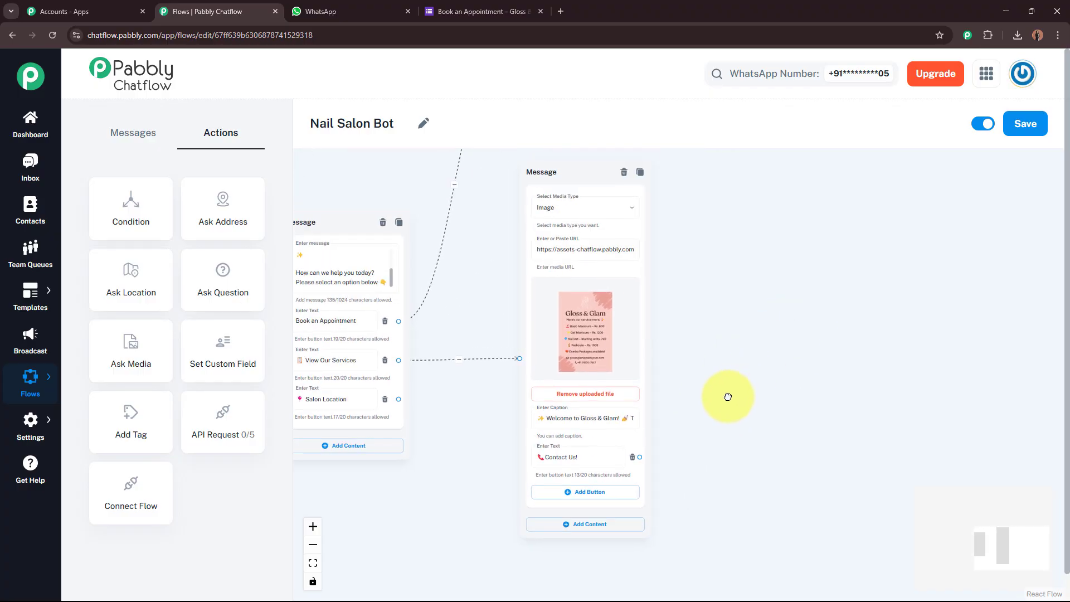
pyautogui.moveTo(661, 169); pyautogui.dragTo(642, 251)
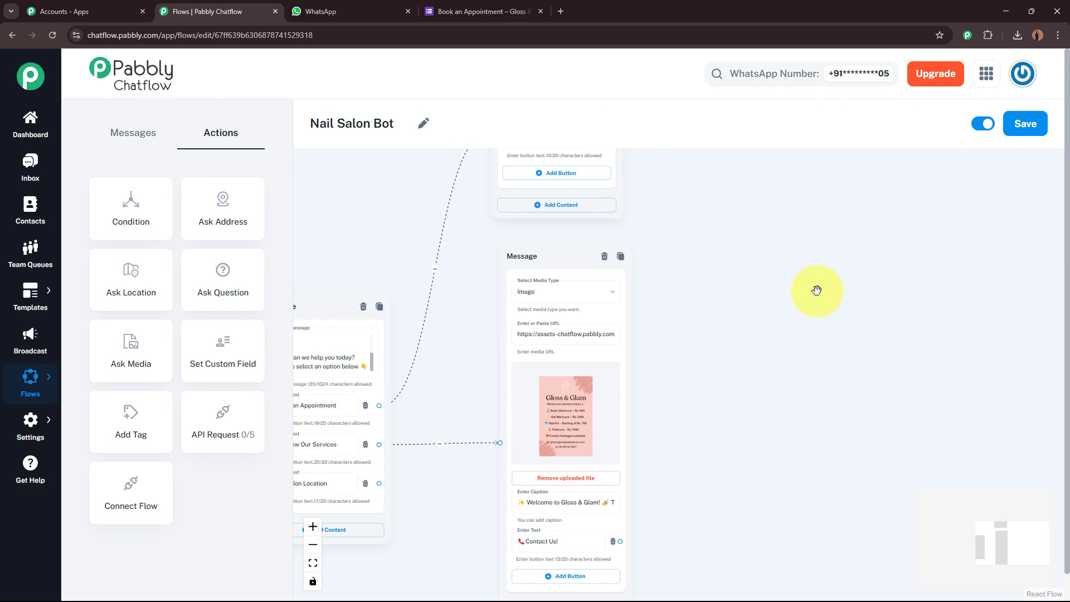
pyautogui.moveTo(817, 290); pyautogui.dragTo(812, 449)
# Connect the Contact Us! button to a new Text + Button message and paste the salon's contact email and phone.
pyautogui.scroll(2, 712, 283)
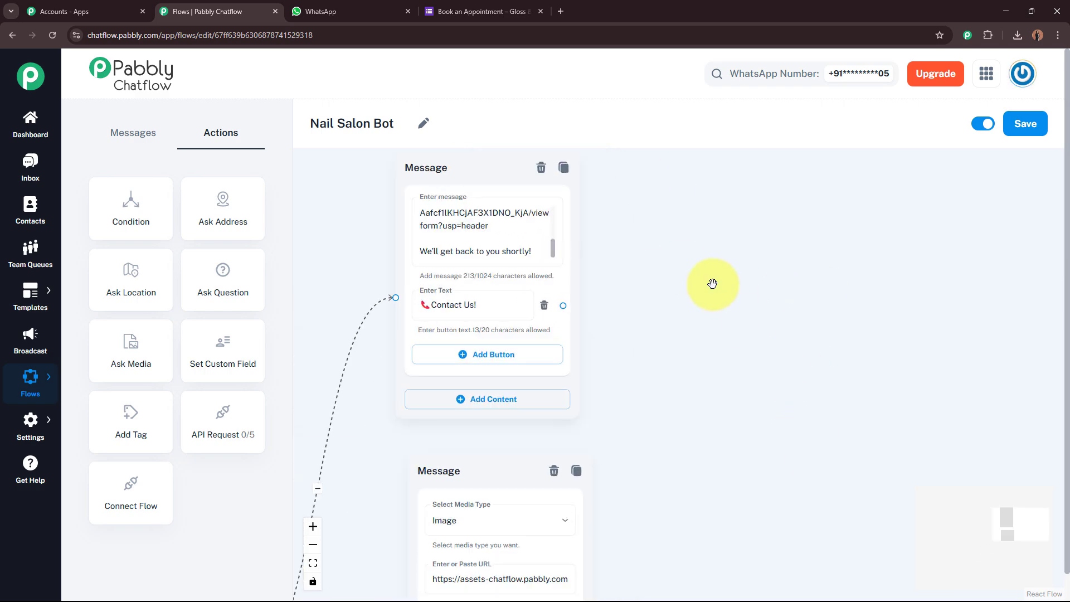
pyautogui.moveTo(716, 296); pyautogui.dragTo(767, 285)
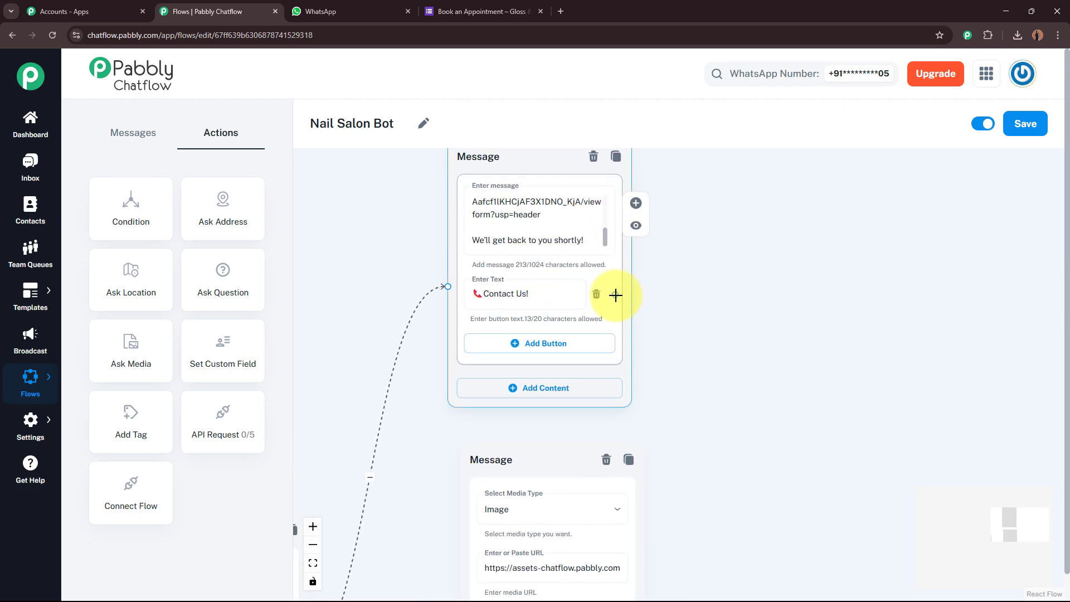
pyautogui.moveTo(615, 294); pyautogui.dragTo(866, 480)
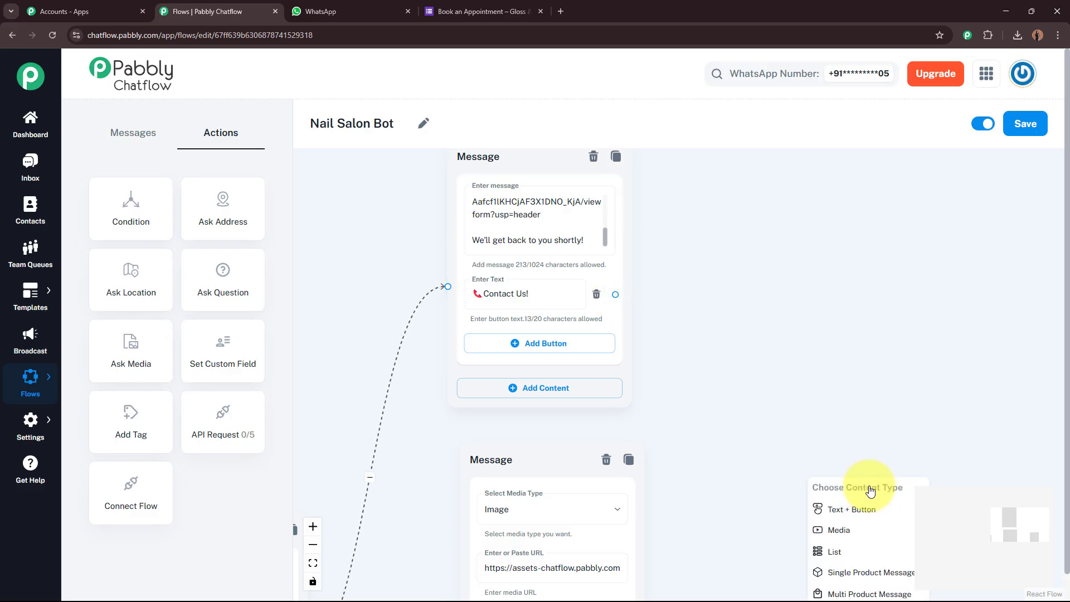
pyautogui.click(872, 511)
pyautogui.moveTo(868, 399); pyautogui.dragTo(823, 172)
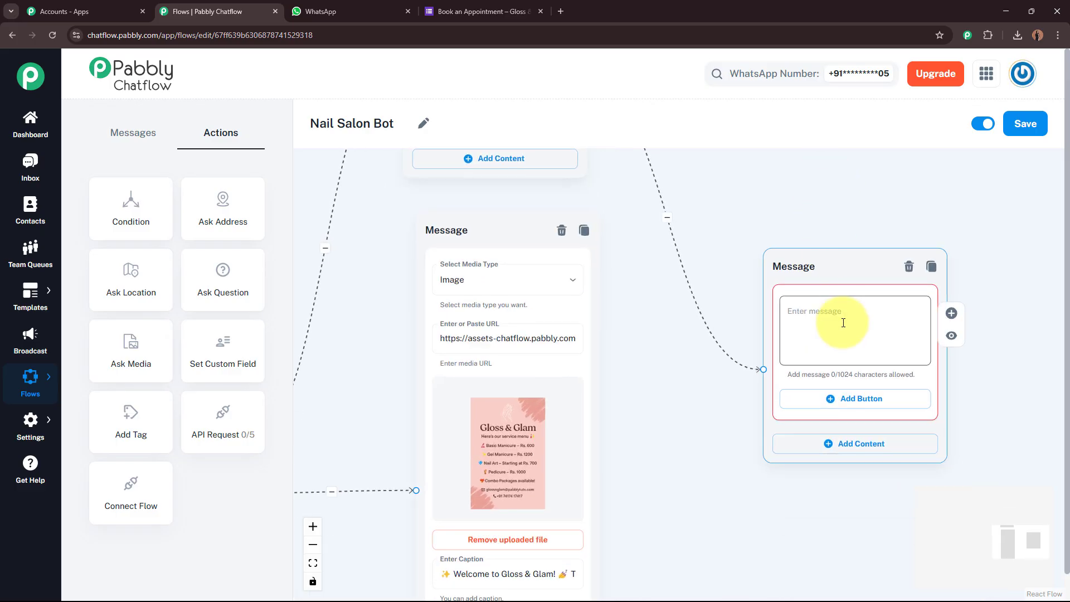
pyautogui.moveTo(797, 267); pyautogui.dragTo(698, 310)
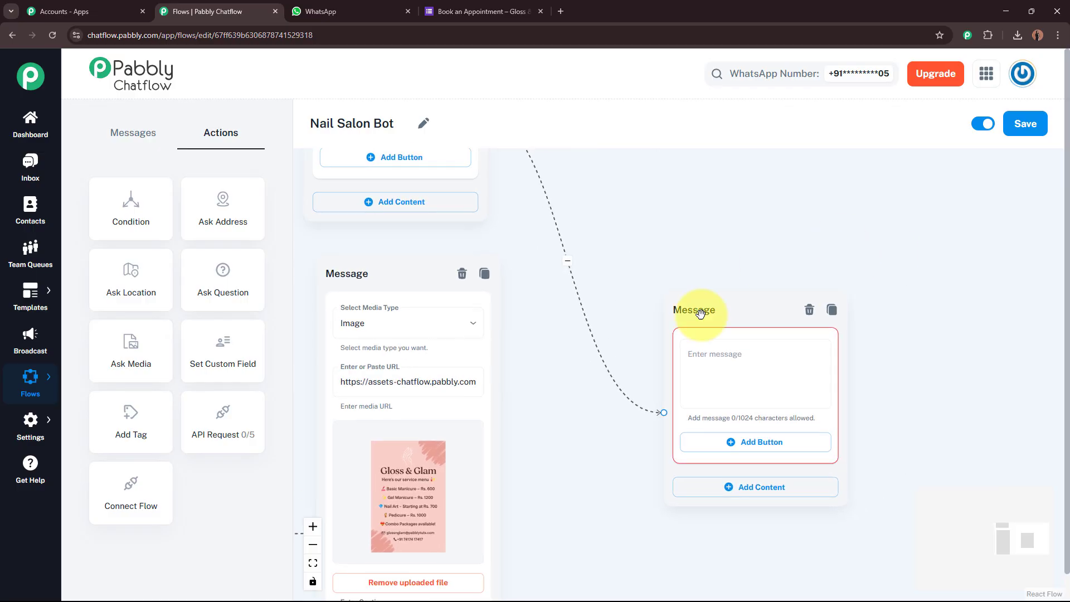
pyautogui.click(775, 362)
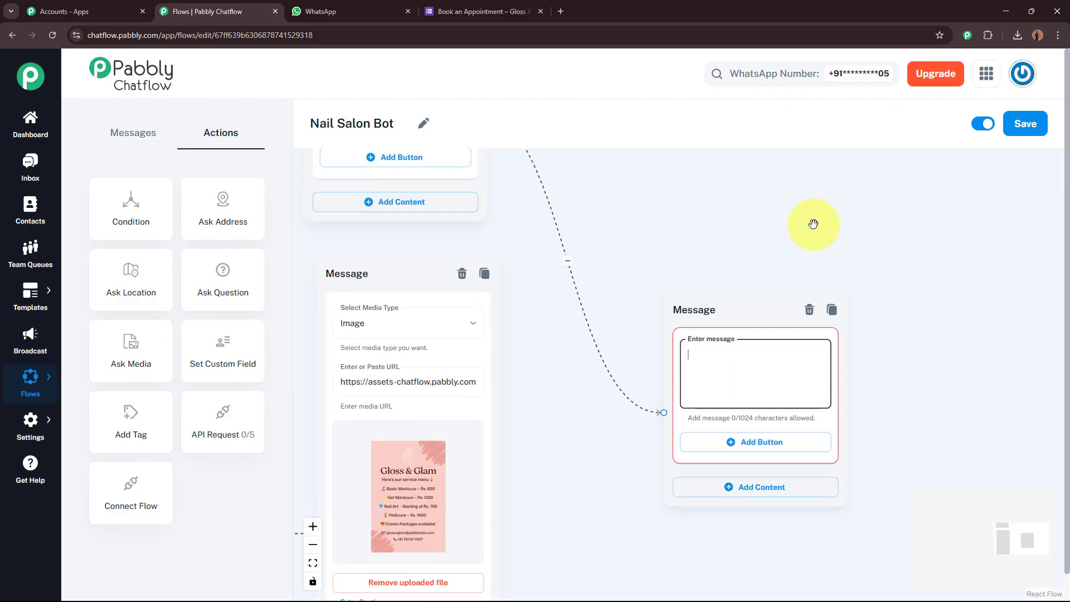
pyautogui.hotkey('ctrl', 'v')
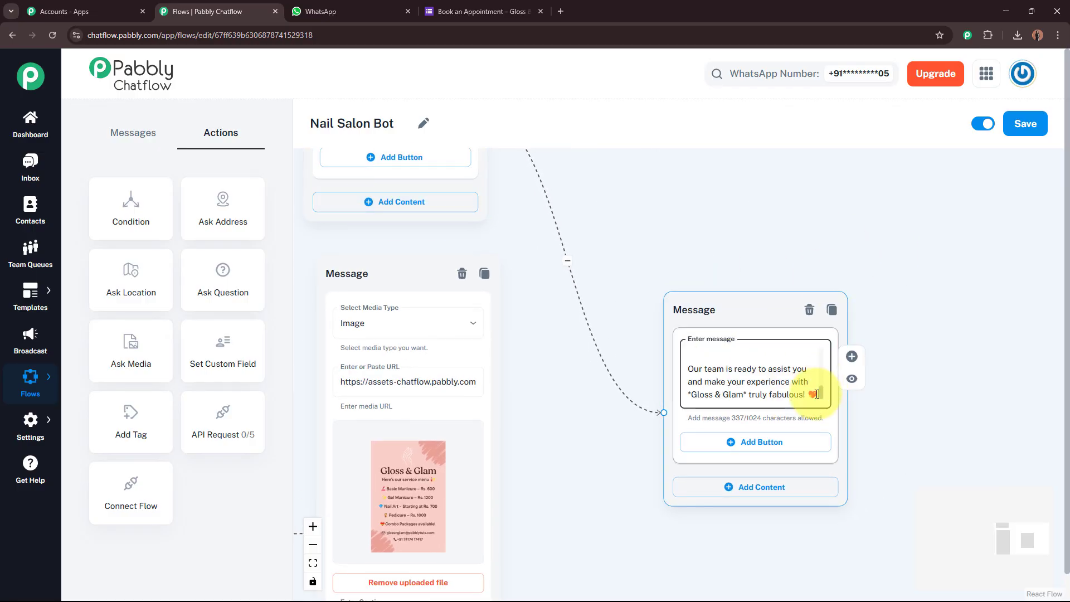
# Verify the Contact Us! link, reposition the contact message node and review its text ending 'truly fabulous! ❤️'.
pyautogui.scroll(5, 823, 393)
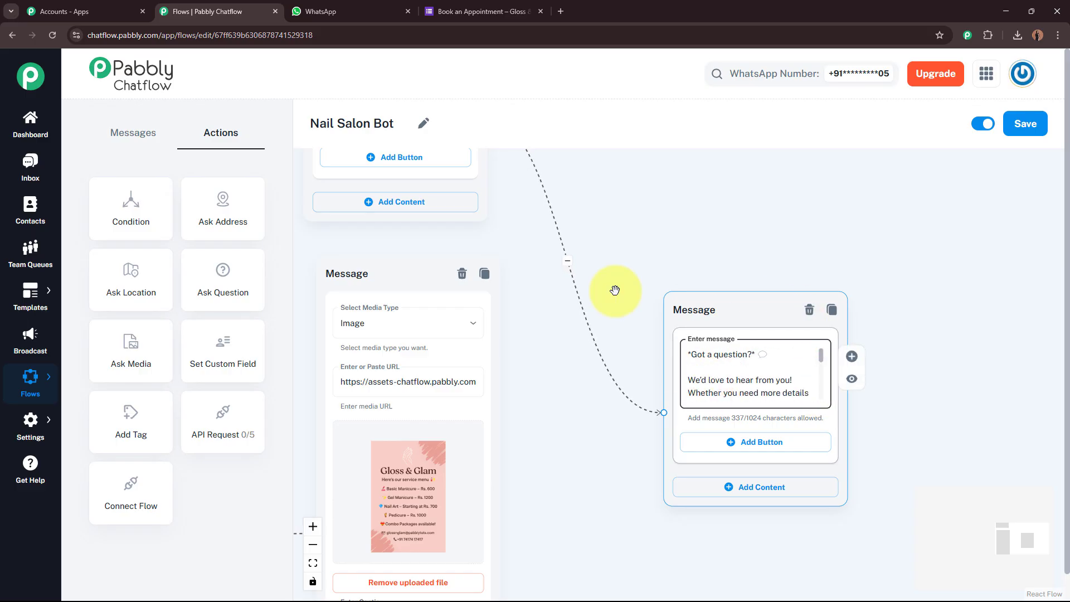
pyautogui.moveTo(552, 164); pyautogui.dragTo(639, 297)
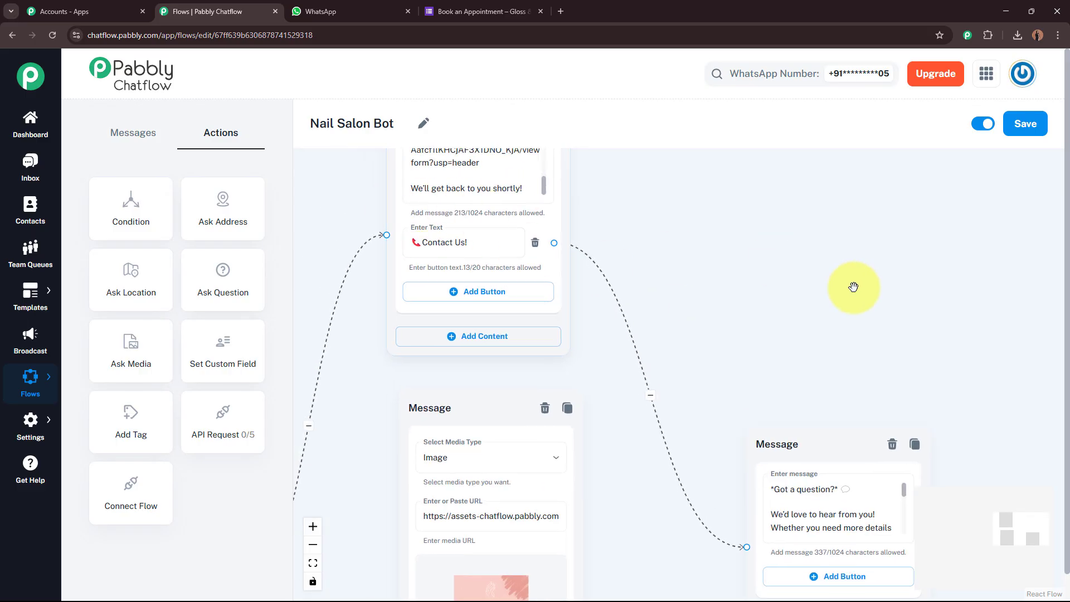
pyautogui.moveTo(894, 346); pyautogui.dragTo(707, 221)
pyautogui.moveTo(747, 318); pyautogui.dragTo(747, 250)
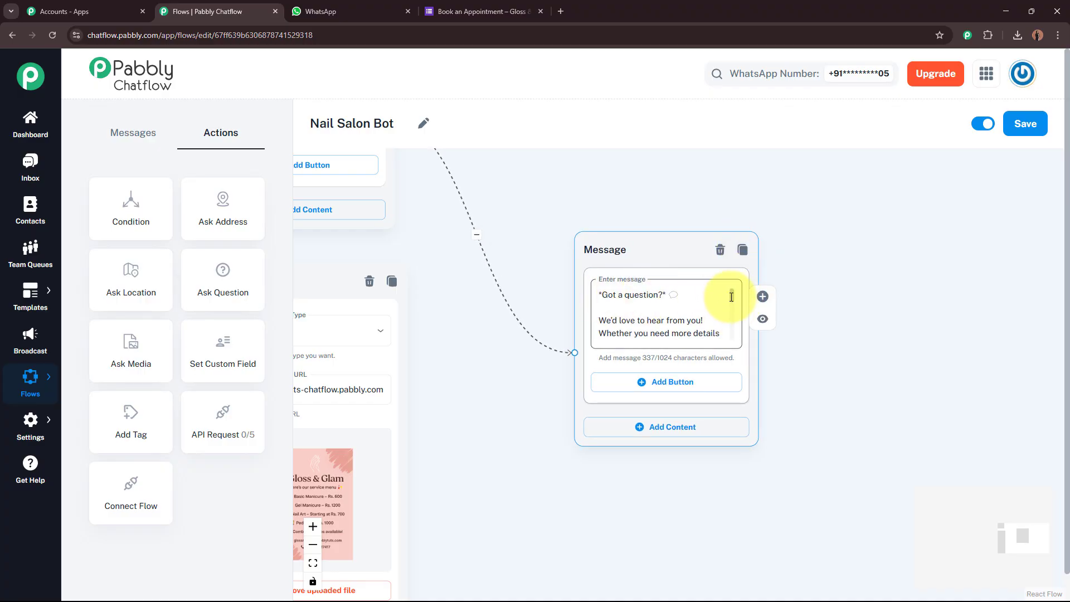
pyautogui.scroll(-2, 732, 301)
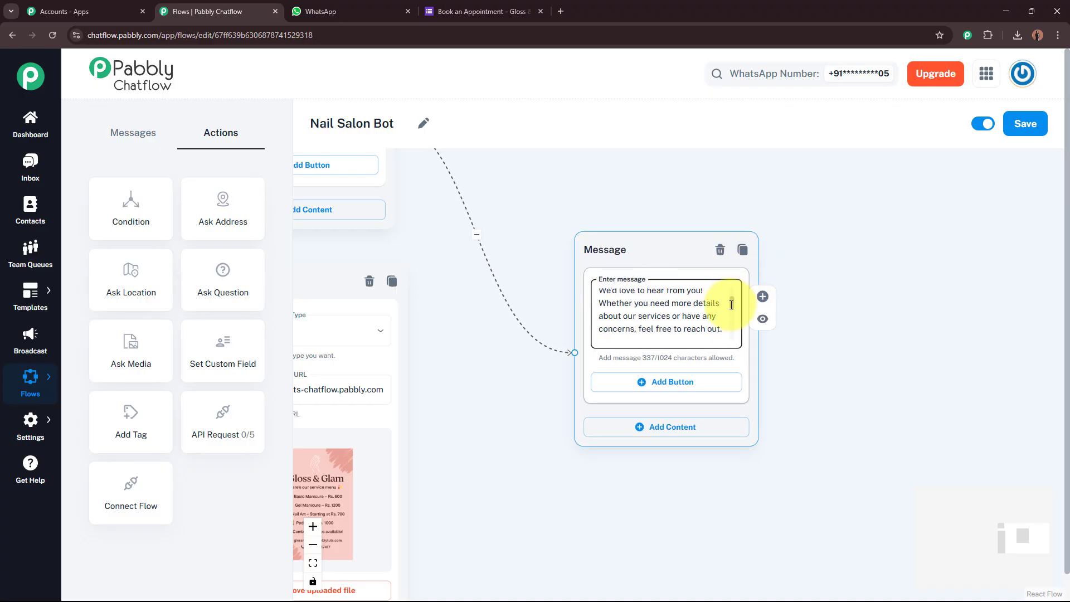
pyautogui.scroll(-1, 732, 305)
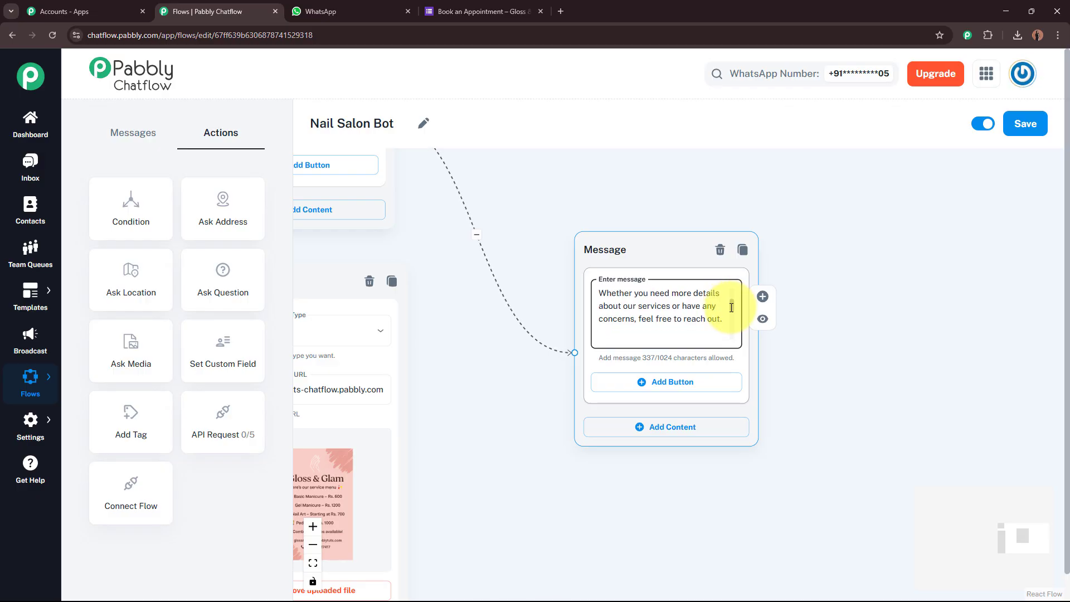
pyautogui.scroll(-1, 732, 308)
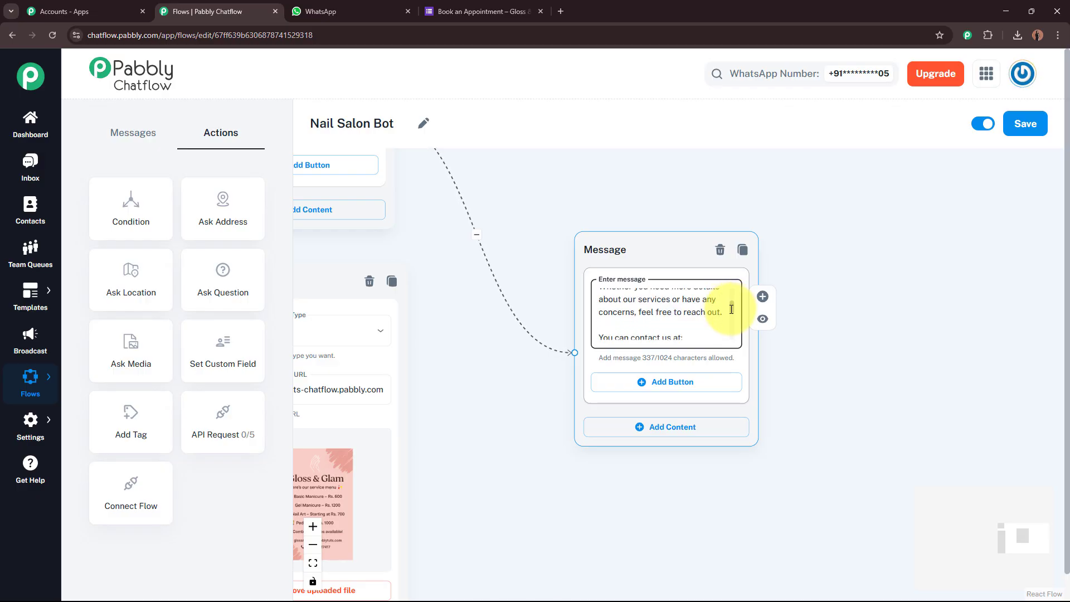
pyautogui.scroll(-4, 731, 309)
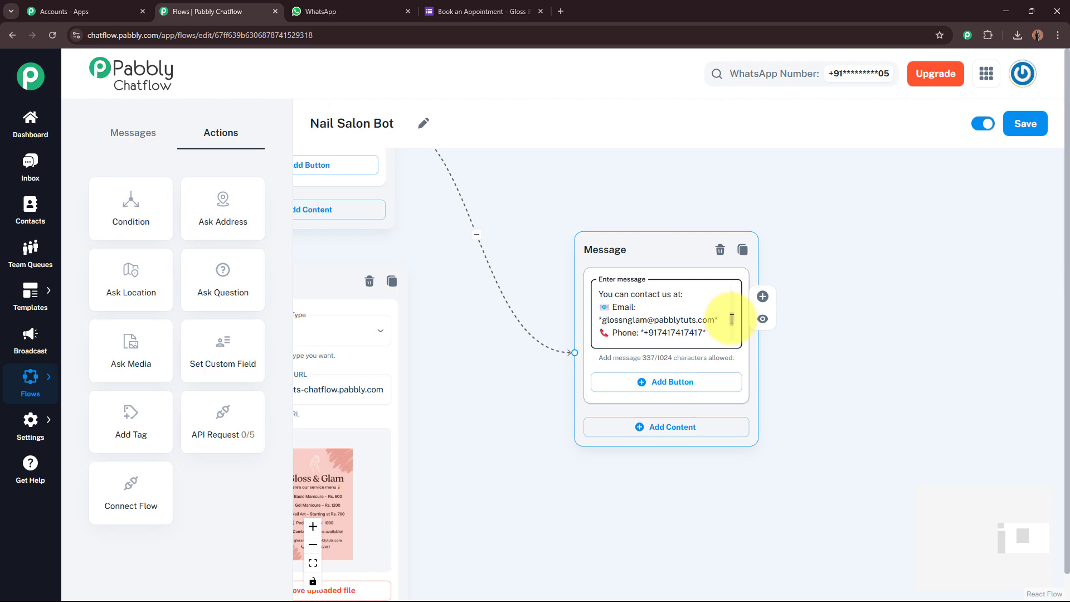
pyautogui.scroll(1, 732, 318)
pyautogui.scroll(-1, 732, 319)
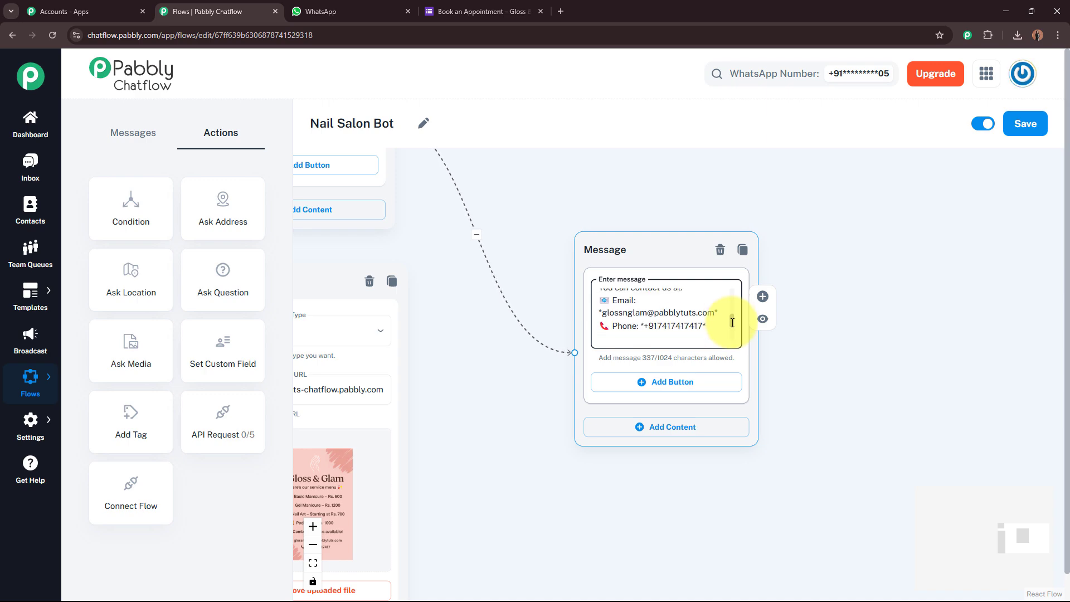
pyautogui.scroll(-2, 732, 326)
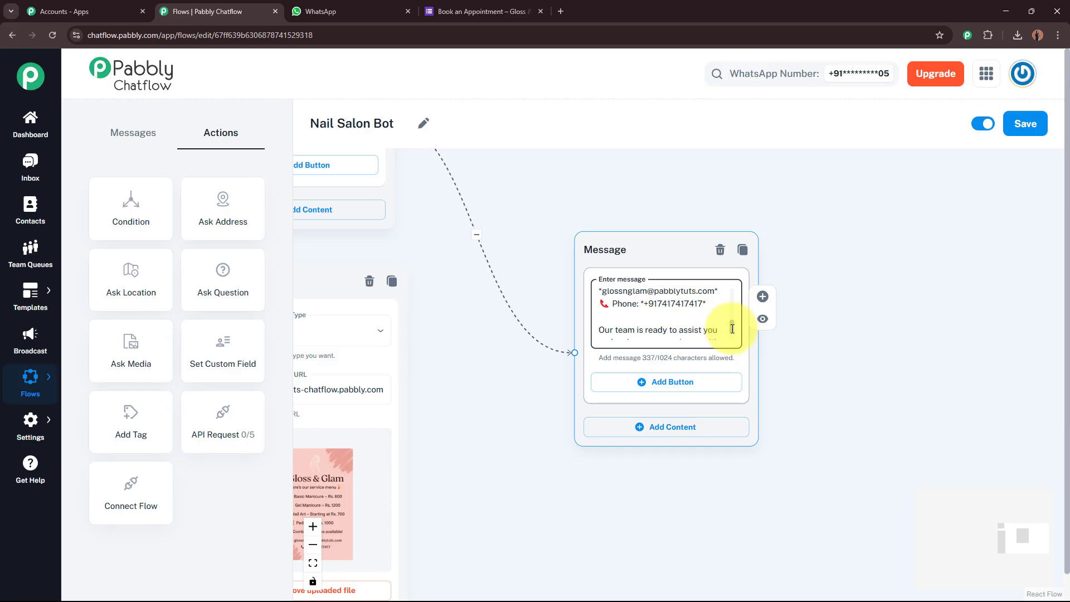
pyautogui.scroll(-2, 732, 328)
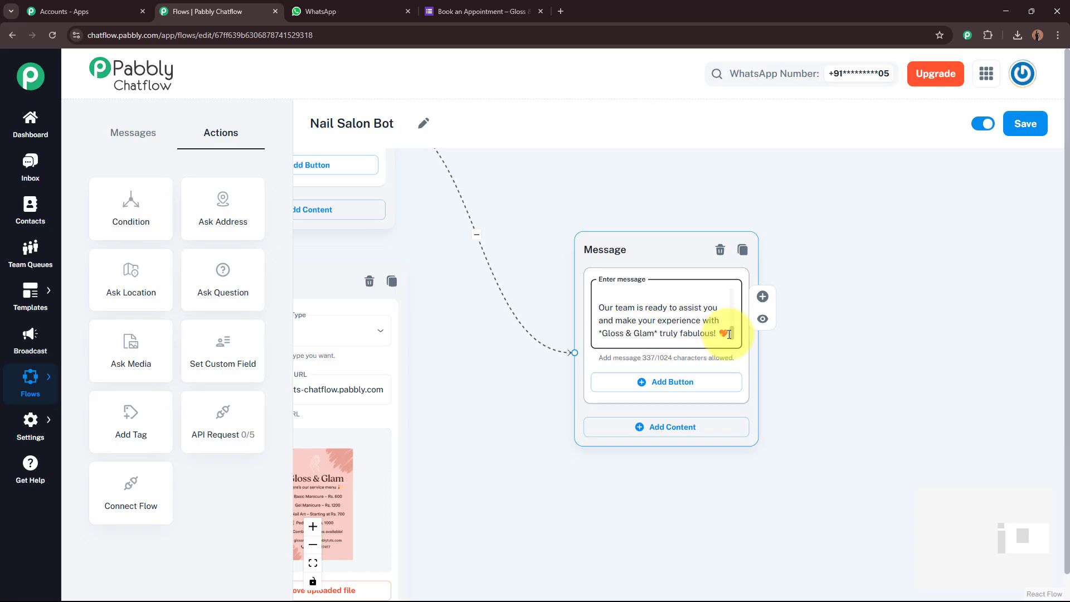
pyautogui.click(857, 349)
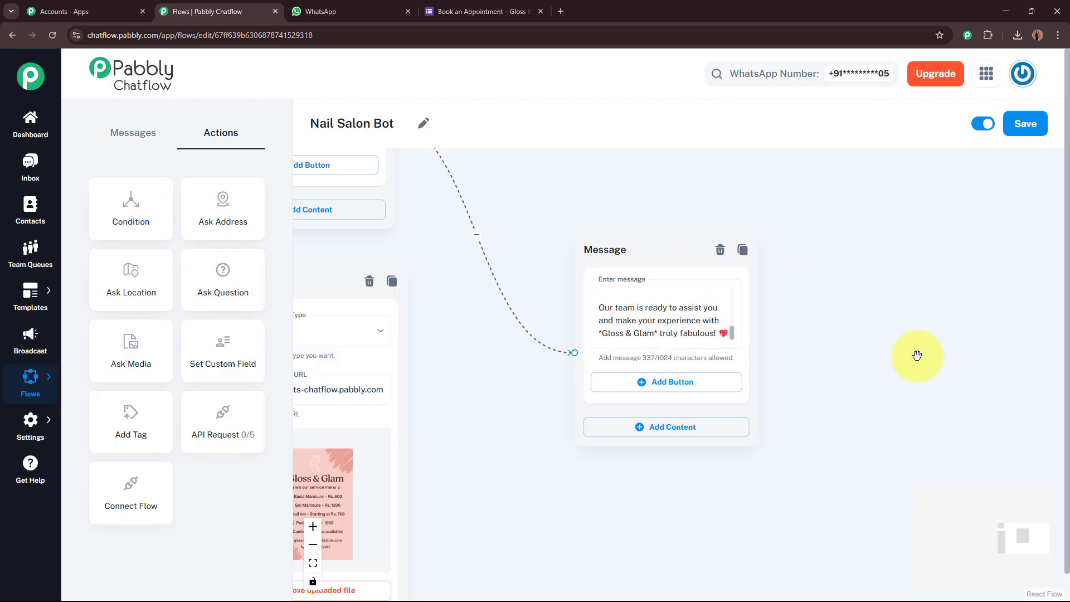
# Link the service menu image's Contact Us! button to the 'Our team is ready to assist you' message.
pyautogui.scroll(-3, 853, 353)
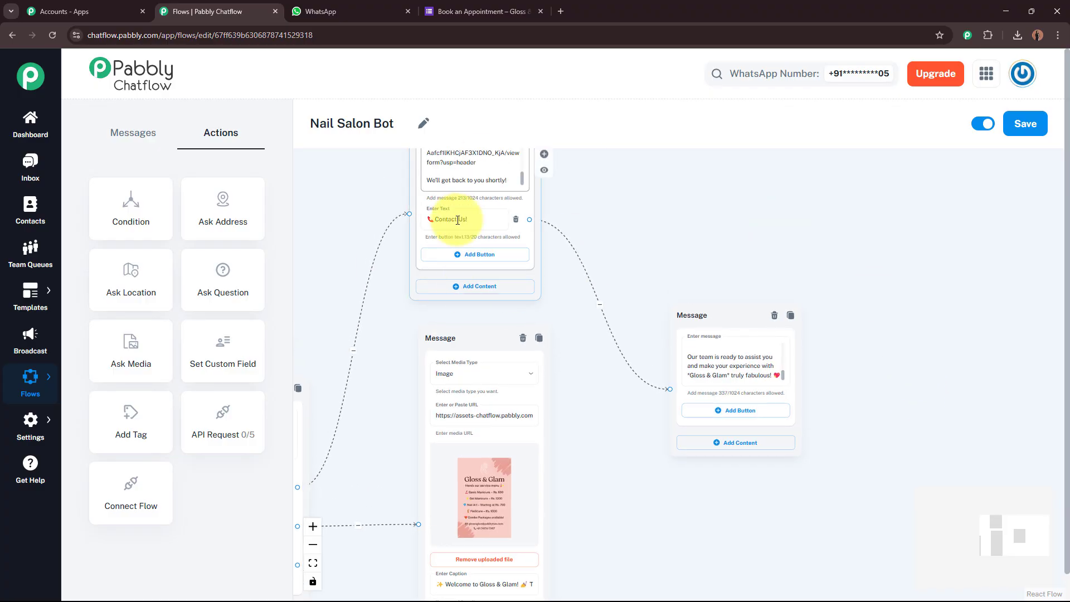
pyautogui.moveTo(706, 239); pyautogui.dragTo(712, 172)
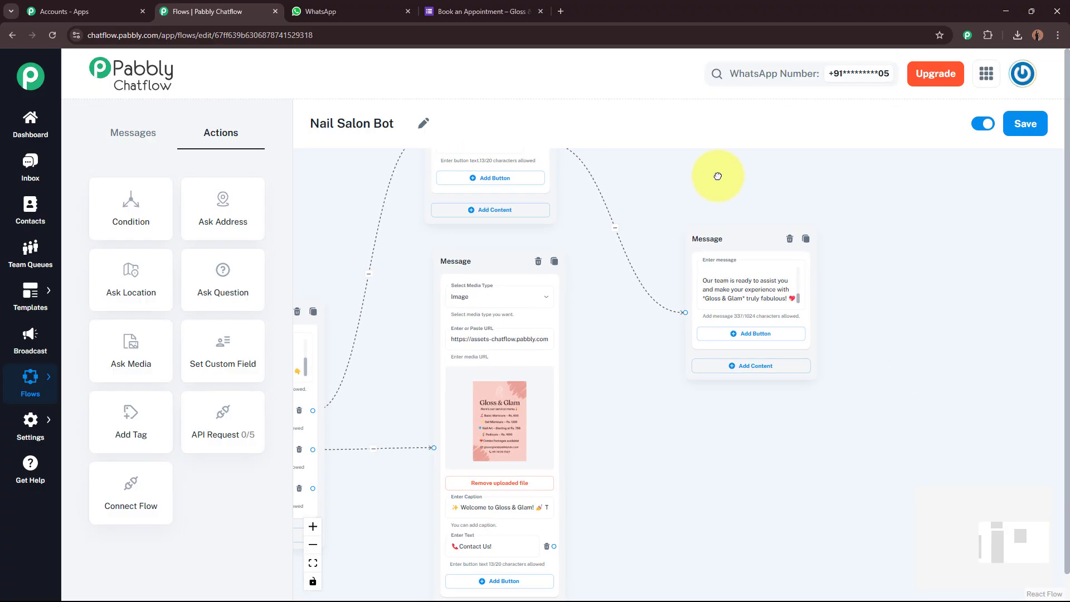
pyautogui.scroll(2, 605, 433)
pyautogui.click(524, 509)
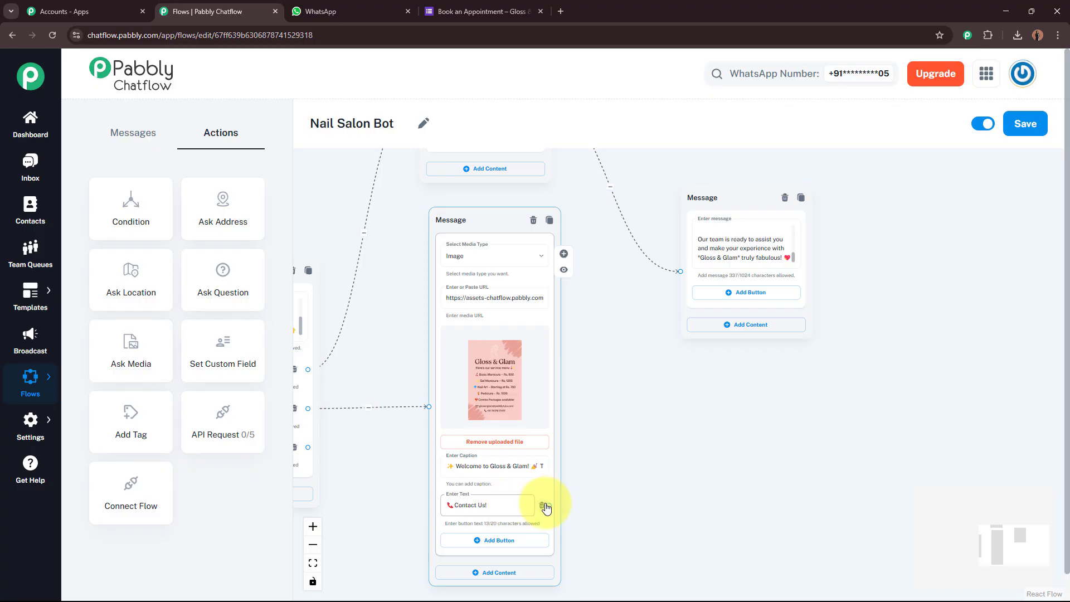
pyautogui.moveTo(550, 505); pyautogui.dragTo(653, 315)
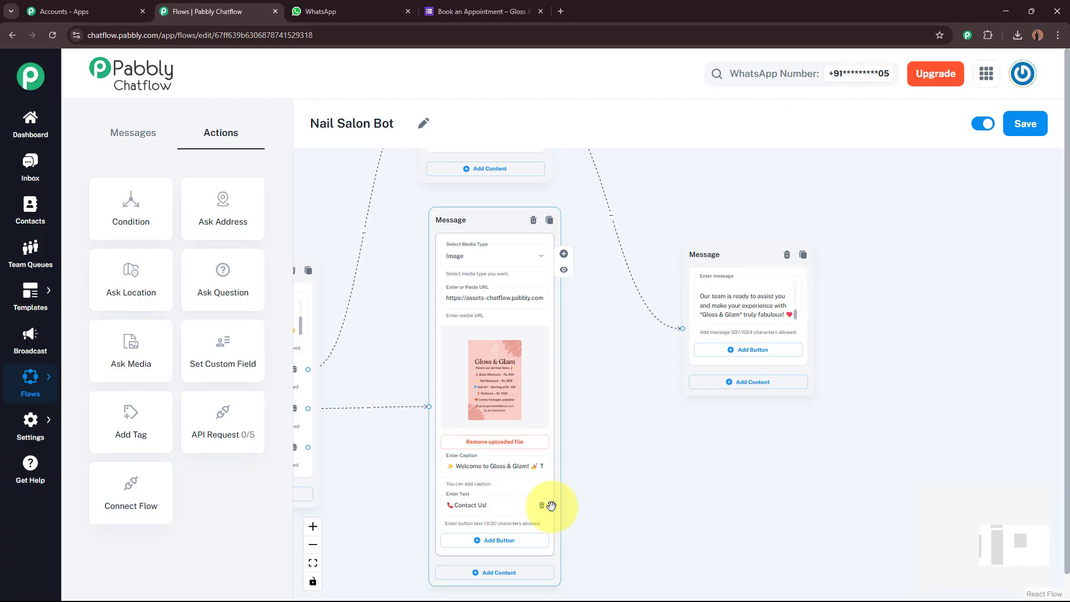
pyautogui.moveTo(550, 506); pyautogui.dragTo(682, 334)
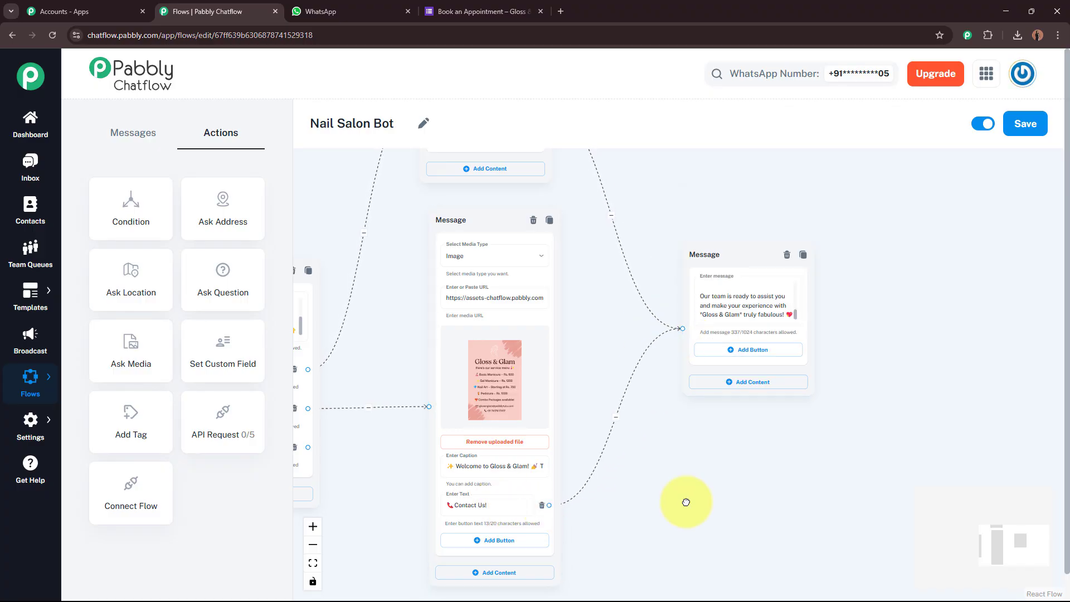
pyautogui.moveTo(689, 505); pyautogui.dragTo(729, 509)
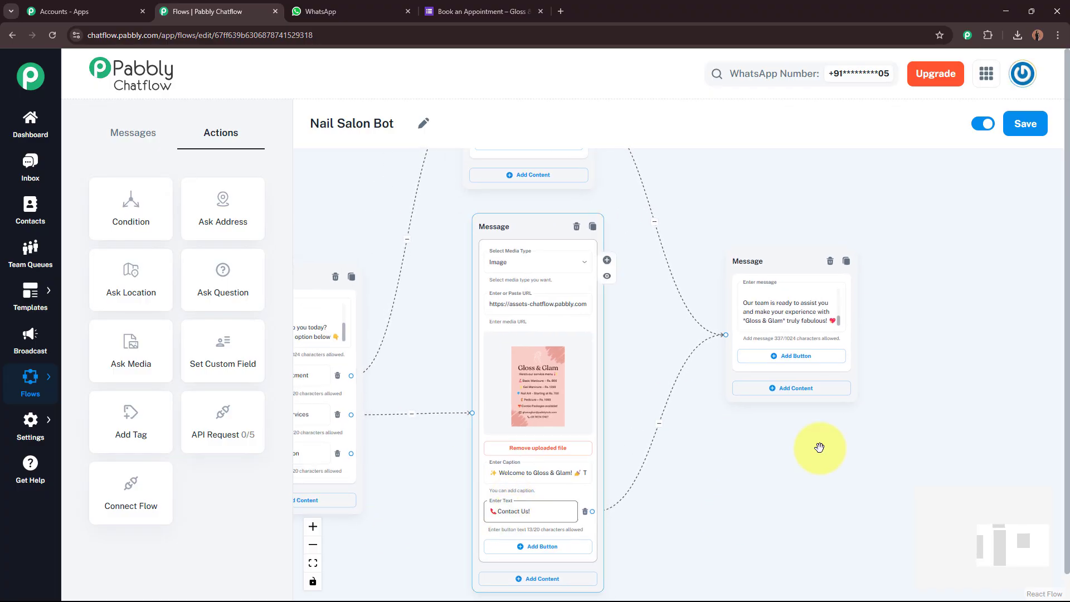
# Draw a link from the main menu's Salon Location button and add a new empty Text + Button message.
pyautogui.scroll(3, 700, 174)
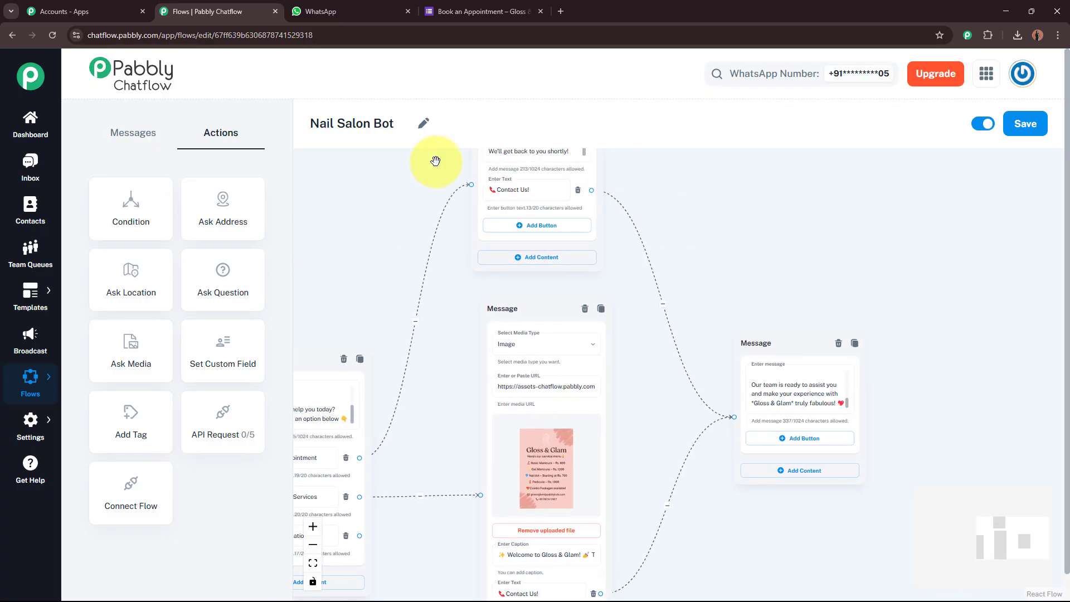
pyautogui.scroll(-1, 826, 179)
pyautogui.moveTo(848, 549); pyautogui.dragTo(916, 317)
pyautogui.moveTo(545, 447); pyautogui.dragTo(576, 502)
pyautogui.scroll(1, 564, 390)
pyautogui.scroll(1, 580, 418)
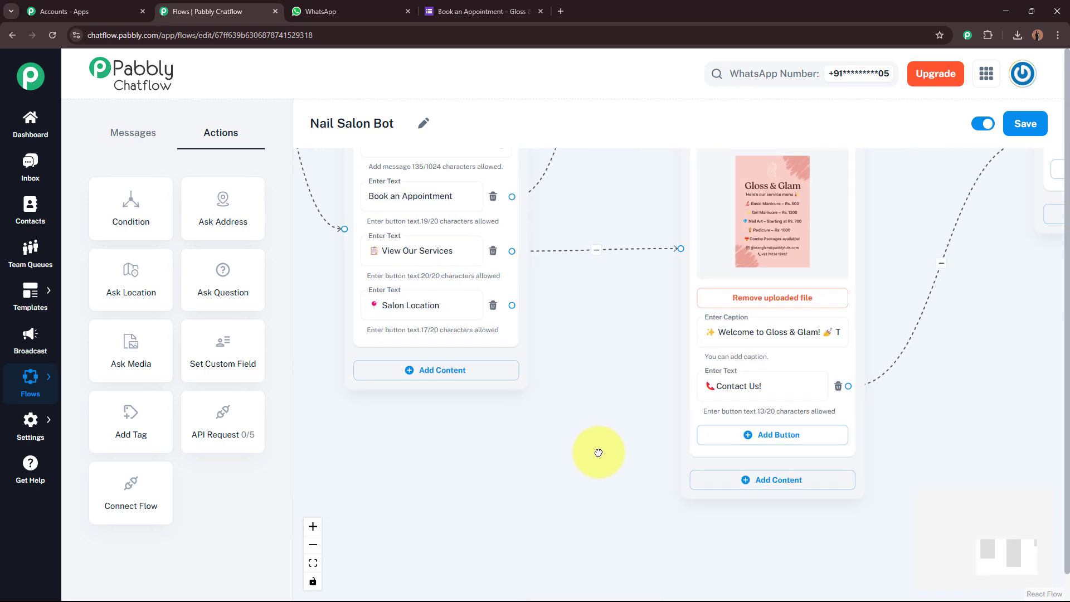
pyautogui.scroll(2, 477, 312)
pyautogui.moveTo(615, 344); pyautogui.dragTo(617, 266)
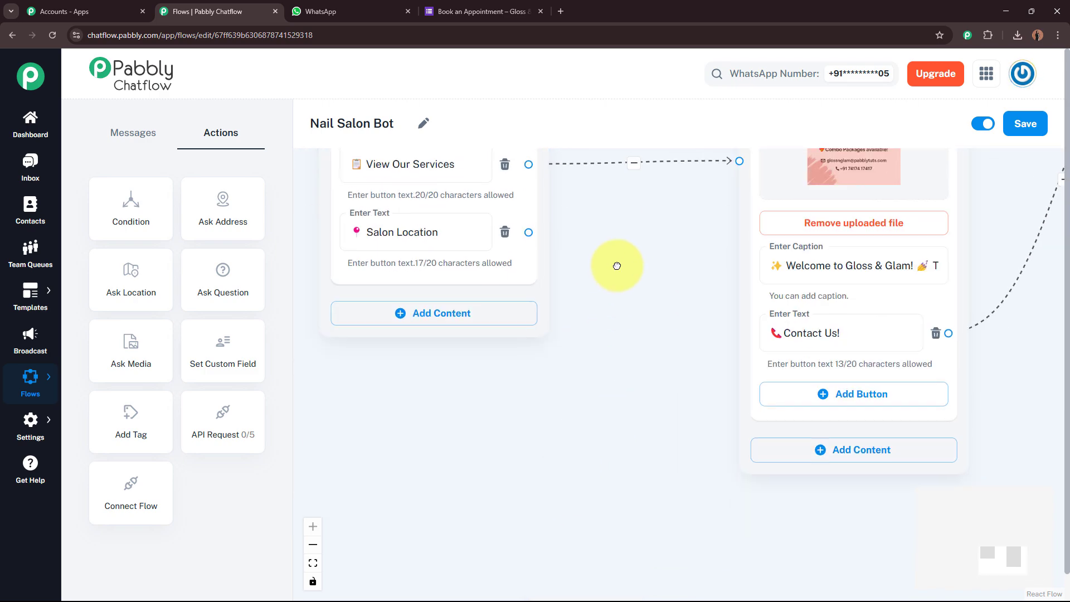
pyautogui.scroll(-2, 564, 239)
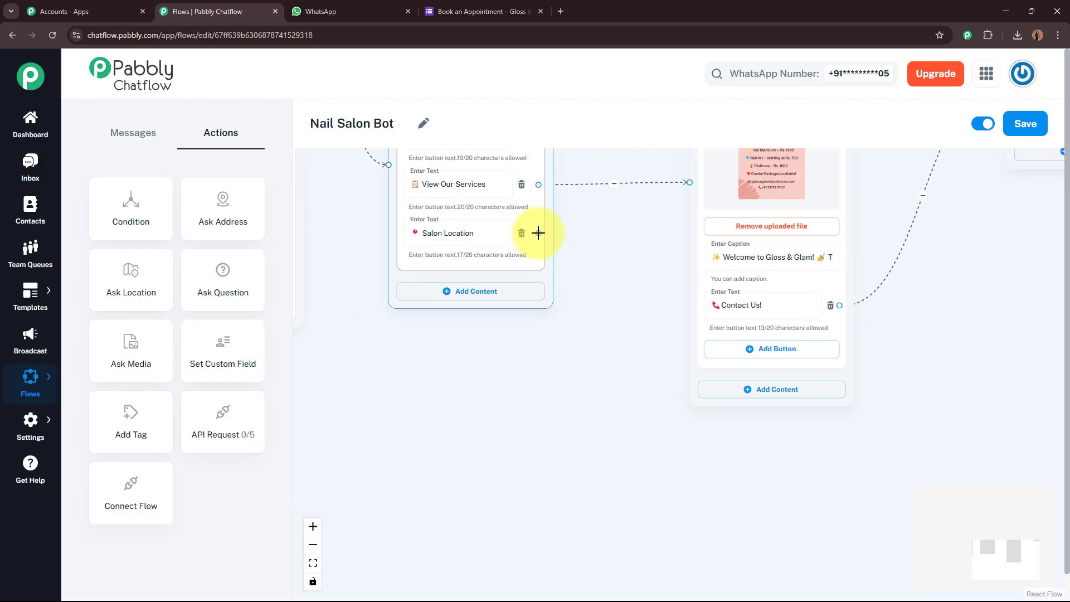
pyautogui.moveTo(539, 233); pyautogui.dragTo(720, 504)
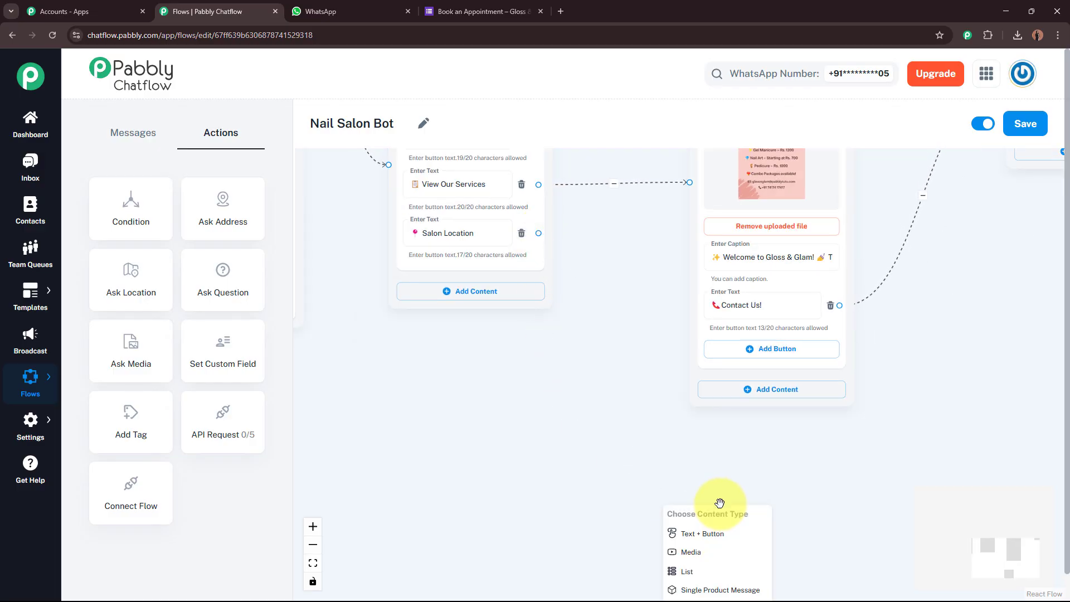
pyautogui.moveTo(729, 459); pyautogui.dragTo(668, 453)
pyautogui.moveTo(473, 229); pyautogui.dragTo(648, 366)
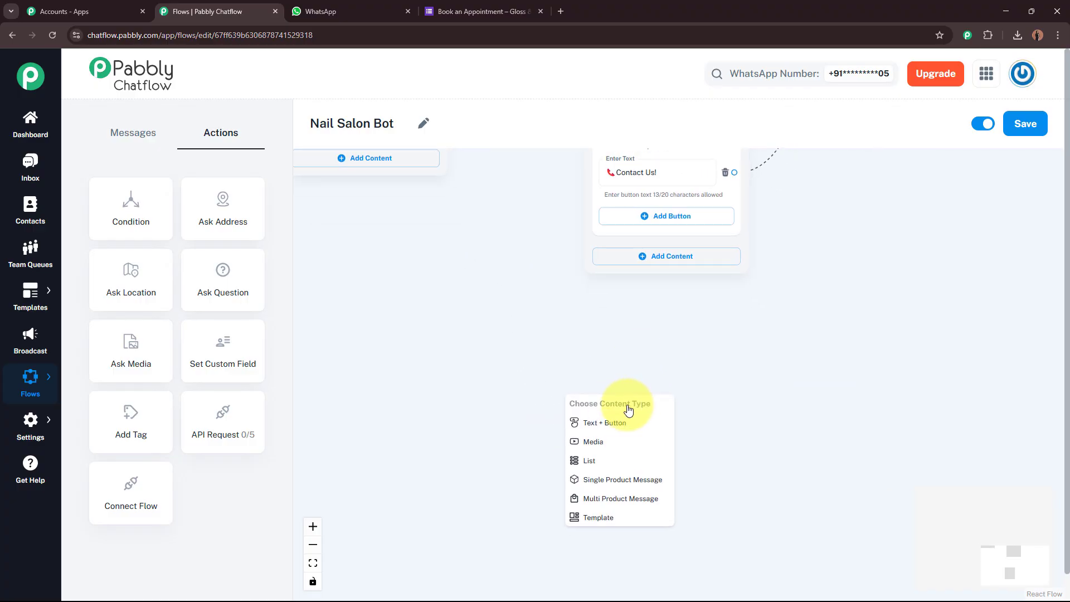
pyautogui.click(620, 424)
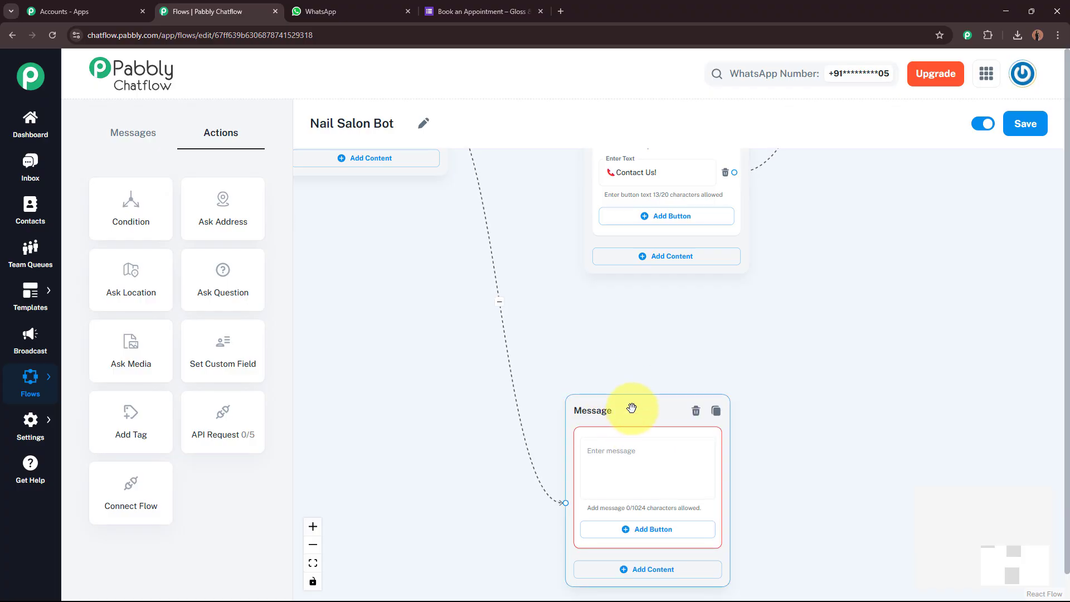
# Paste Gloss & Glam's Indore and Bhopal branch addresses and contact numbers into the Salon Location reply.
pyautogui.moveTo(631, 408); pyautogui.dragTo(654, 340)
pyautogui.click(645, 389)
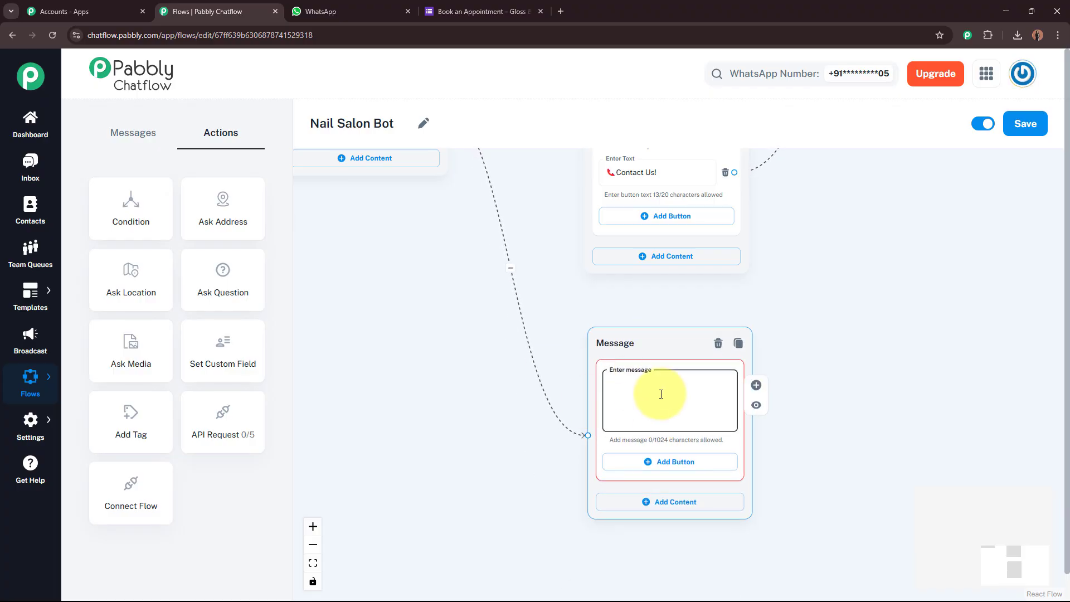
pyautogui.hotkey('ctrl', 'v')
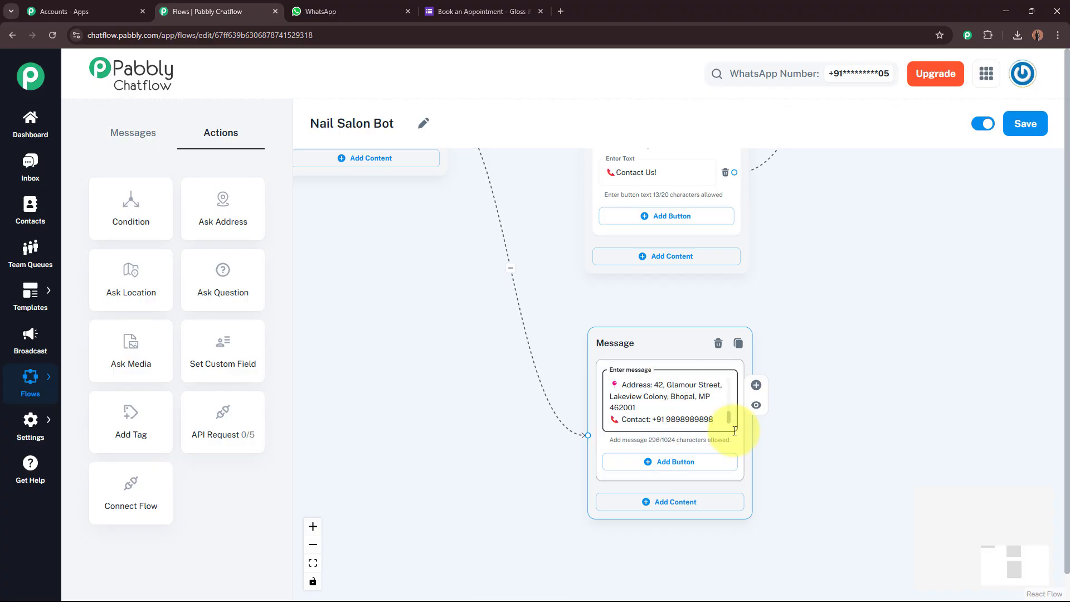
pyautogui.scroll(5, 729, 418)
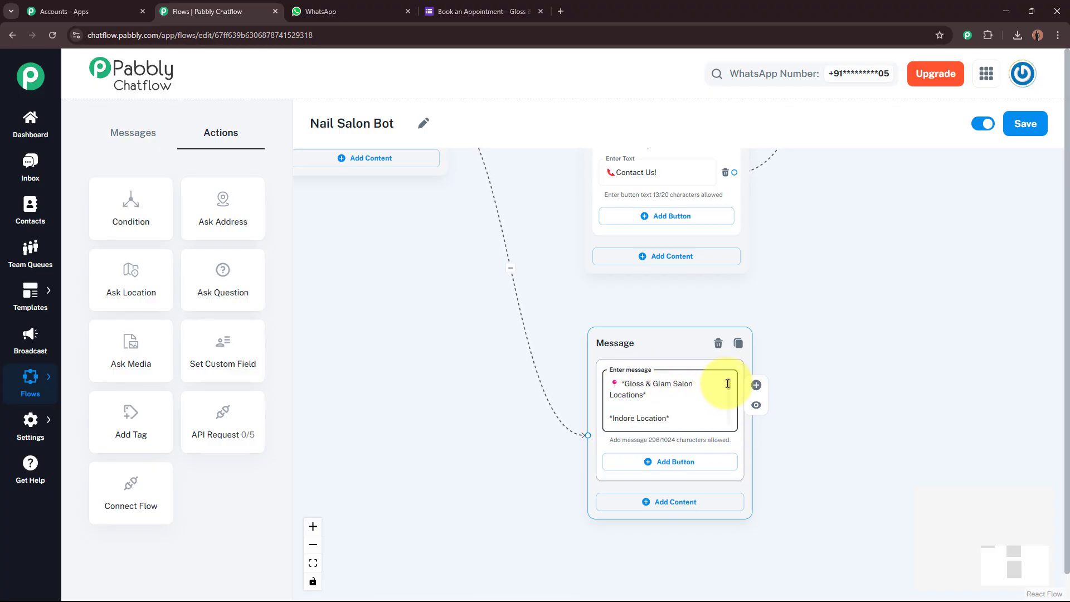
pyautogui.scroll(-2, 731, 390)
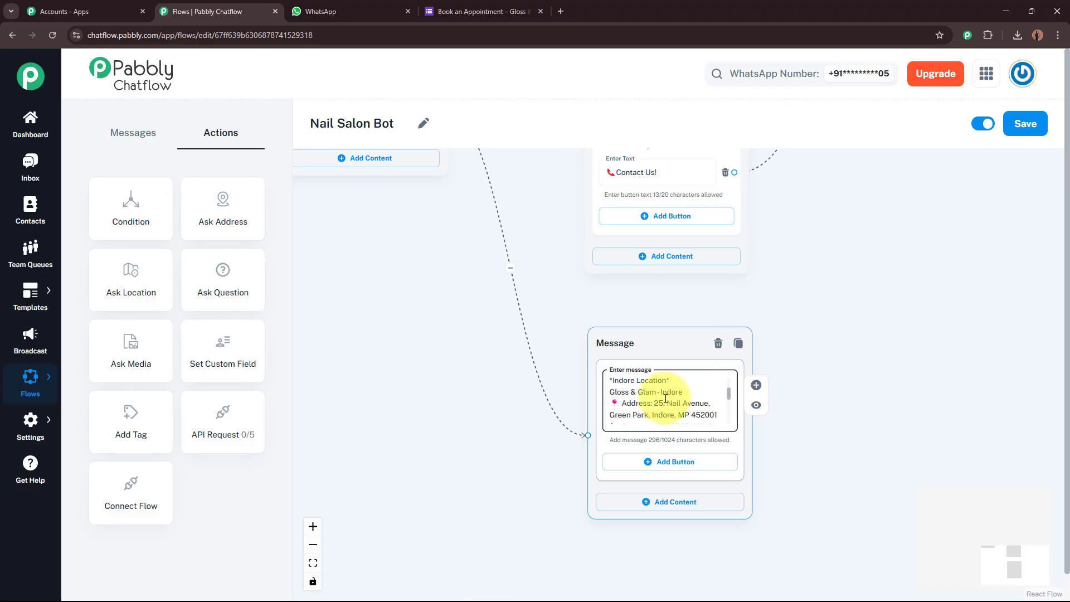
pyautogui.moveTo(731, 397); pyautogui.dragTo(729, 426)
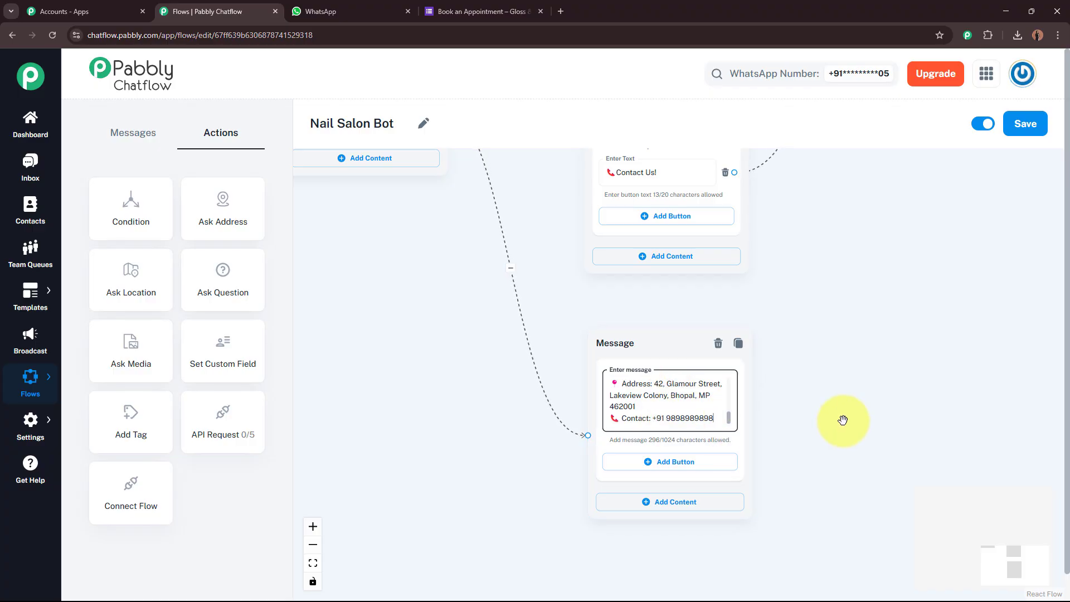
pyautogui.moveTo(728, 418); pyautogui.dragTo(727, 384)
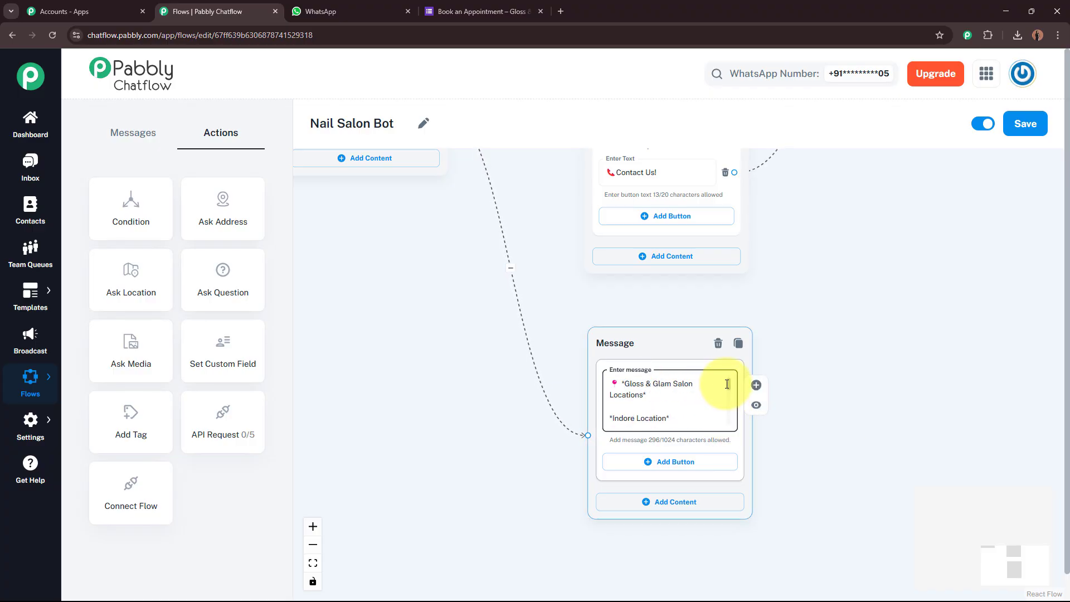
pyautogui.click(846, 335)
pyautogui.moveTo(865, 328); pyautogui.dragTo(948, 560)
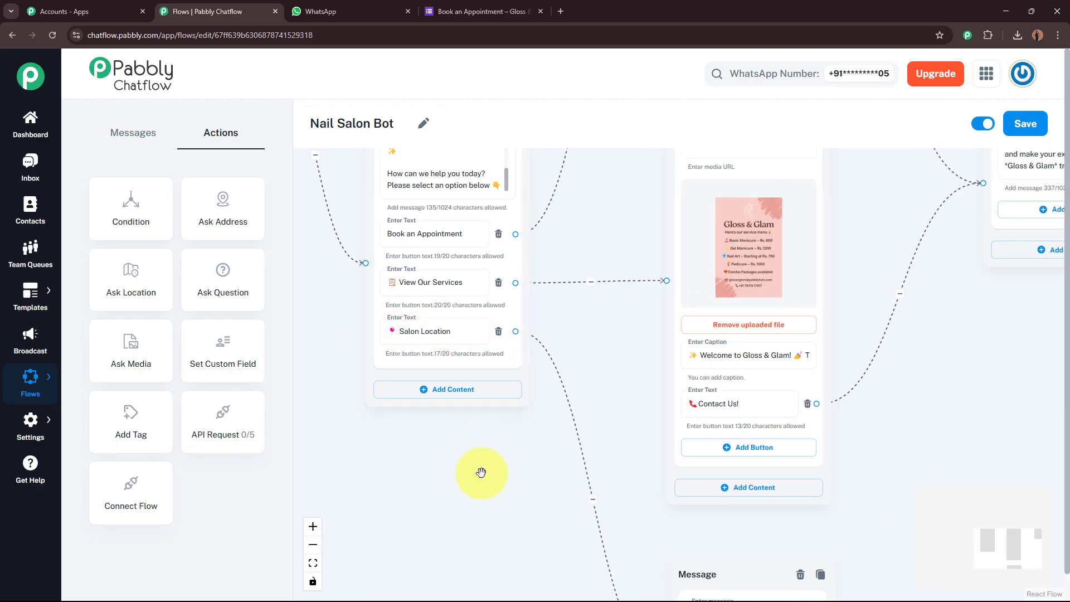
# Save the Nail Salon Bot flow and dismiss the 'Flow updated successfully' notice.
pyautogui.scroll(-5, 481, 473)
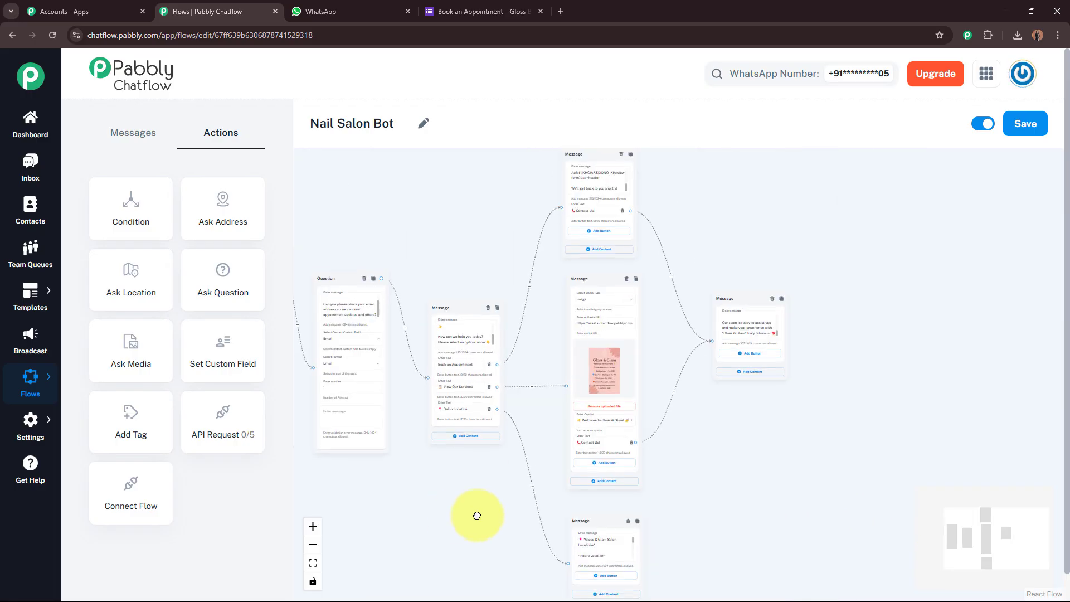
pyautogui.moveTo(478, 516); pyautogui.dragTo(664, 470)
pyautogui.scroll(-2, 662, 513)
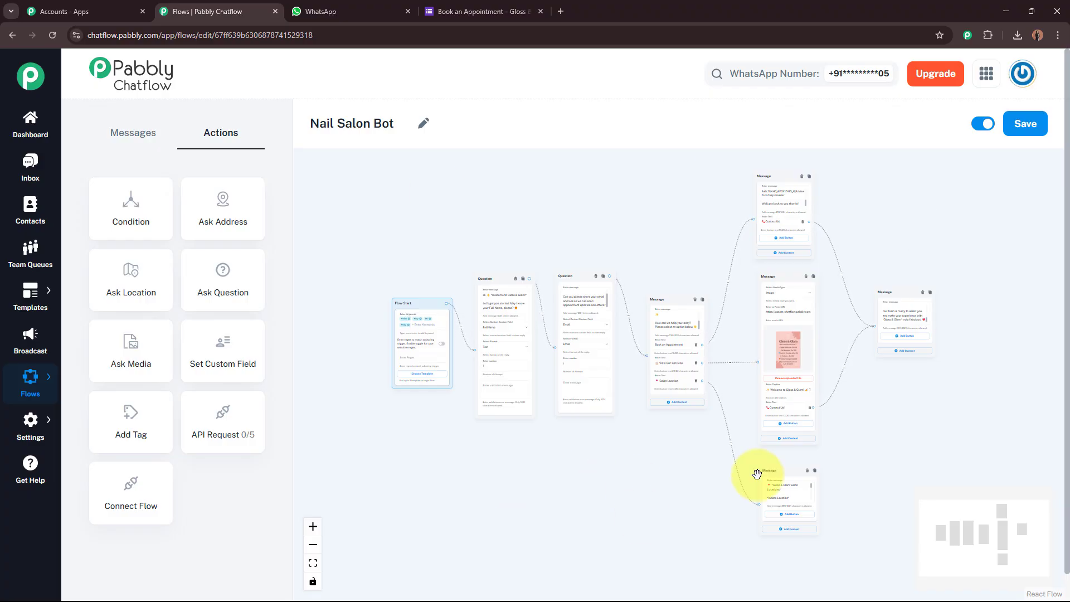
pyautogui.click(1040, 132)
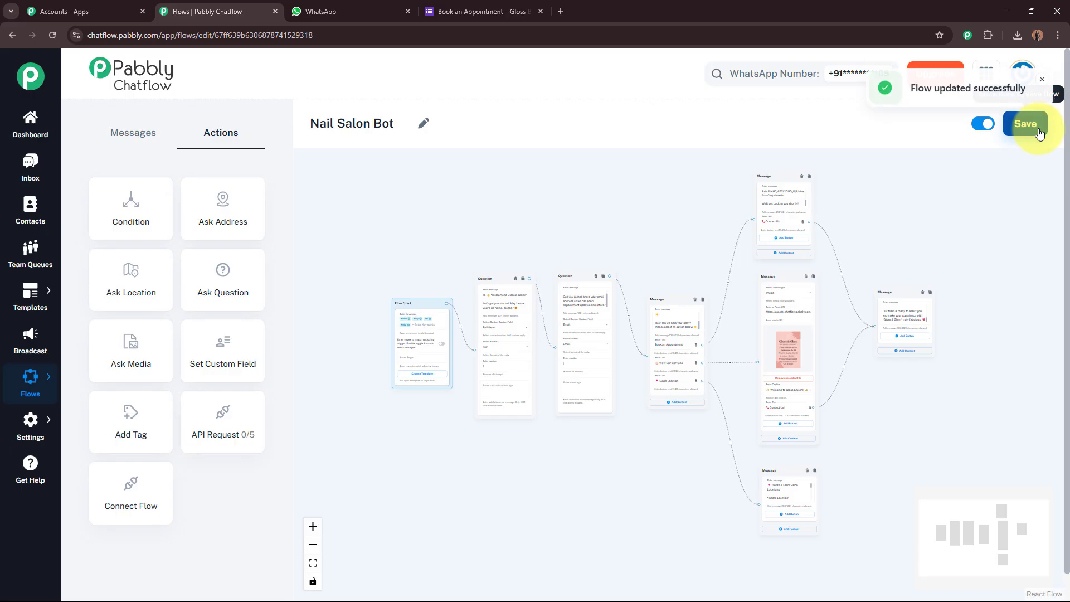
pyautogui.moveTo(915, 90); pyautogui.dragTo(1011, 94)
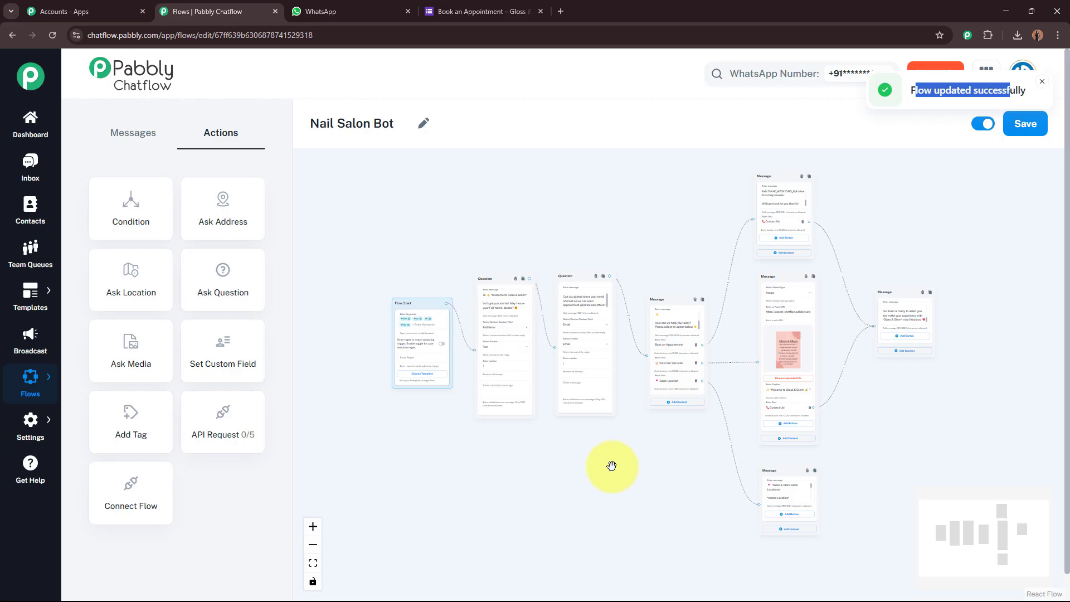
pyautogui.click(1041, 81)
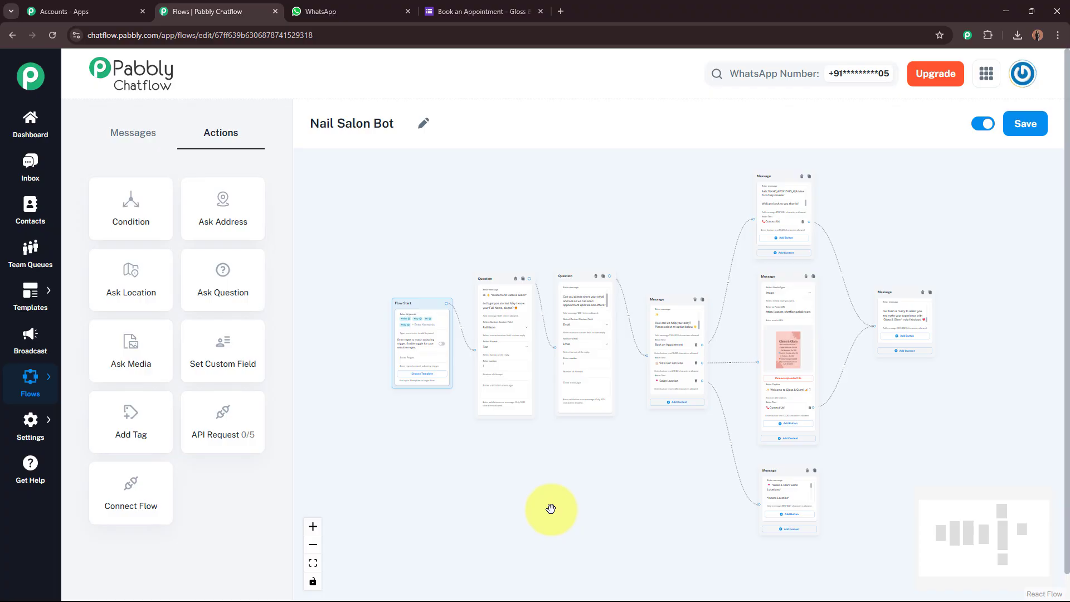
# Send 'Hey' in the WhatsApp chat to trigger the Gloss & Glam bot's welcome reply.
pyautogui.click(349, 11)
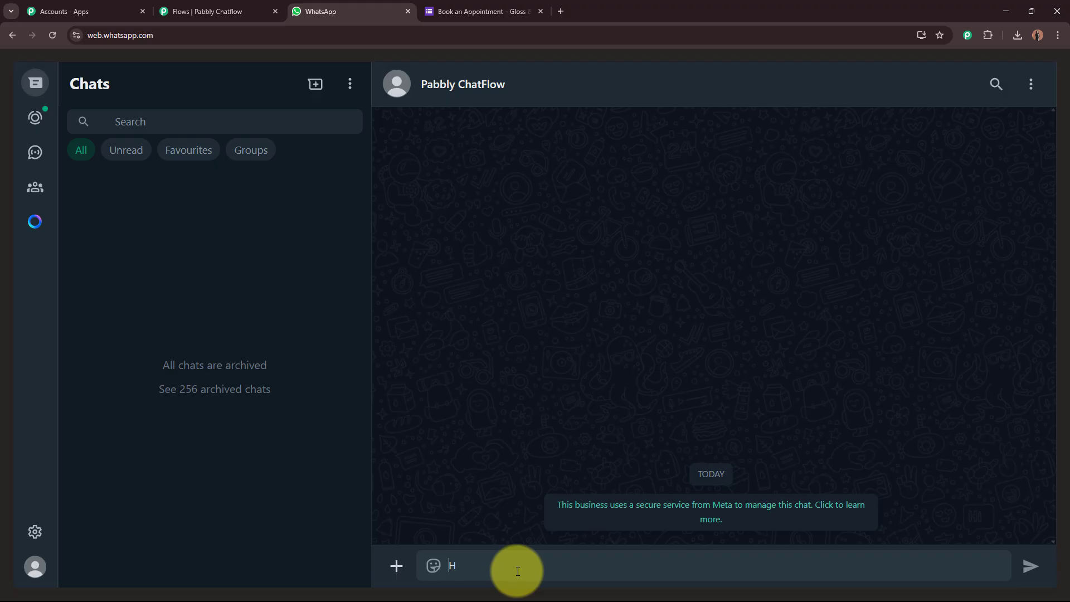
pyautogui.press('Return')
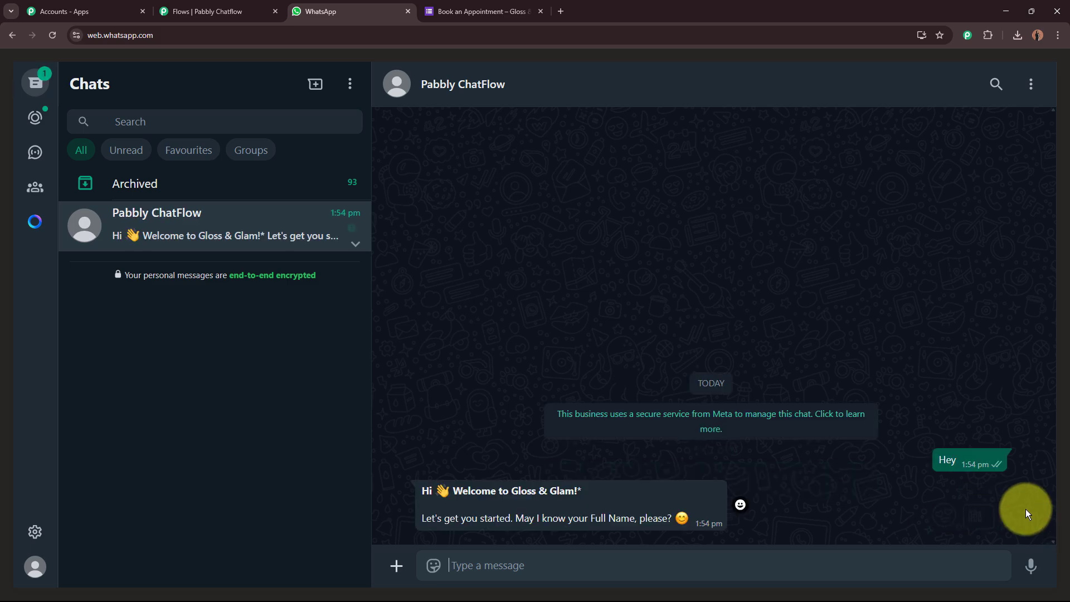
pyautogui.moveTo(421, 490); pyautogui.dragTo(696, 526)
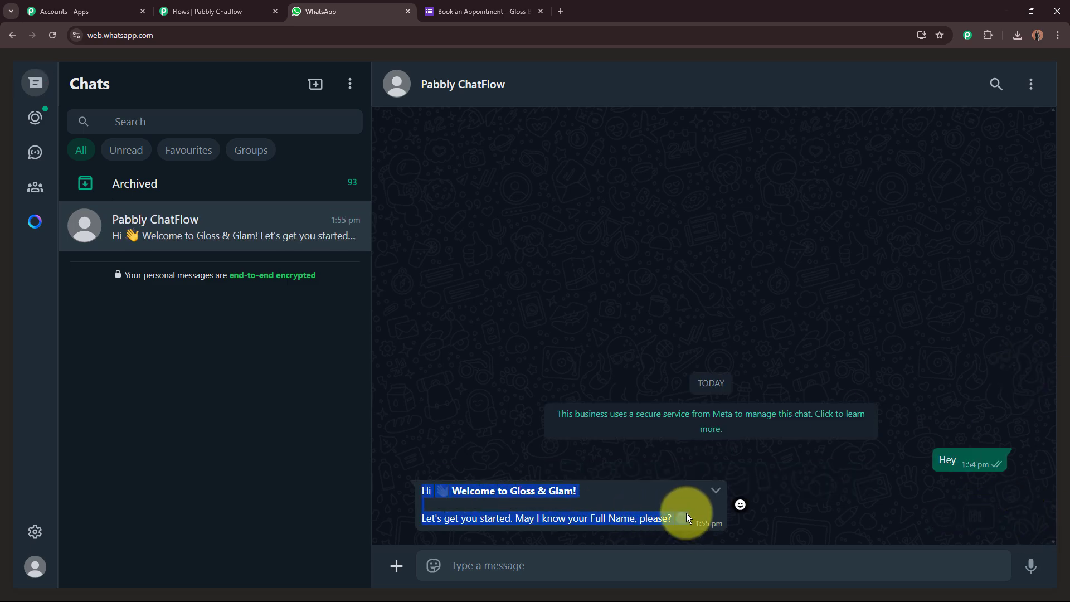
pyautogui.click(423, 490)
pyautogui.moveTo(424, 490); pyautogui.dragTo(645, 554)
# Reply with a test full name so the bot thanks you and asks for an email.
pyautogui.click(639, 572)
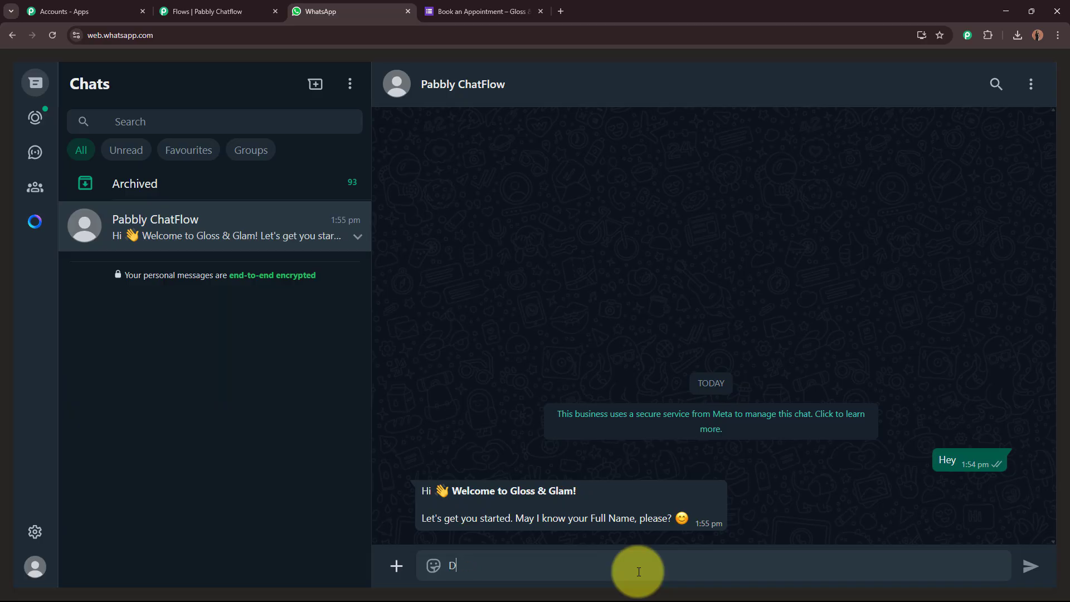
pyautogui.press('Return')
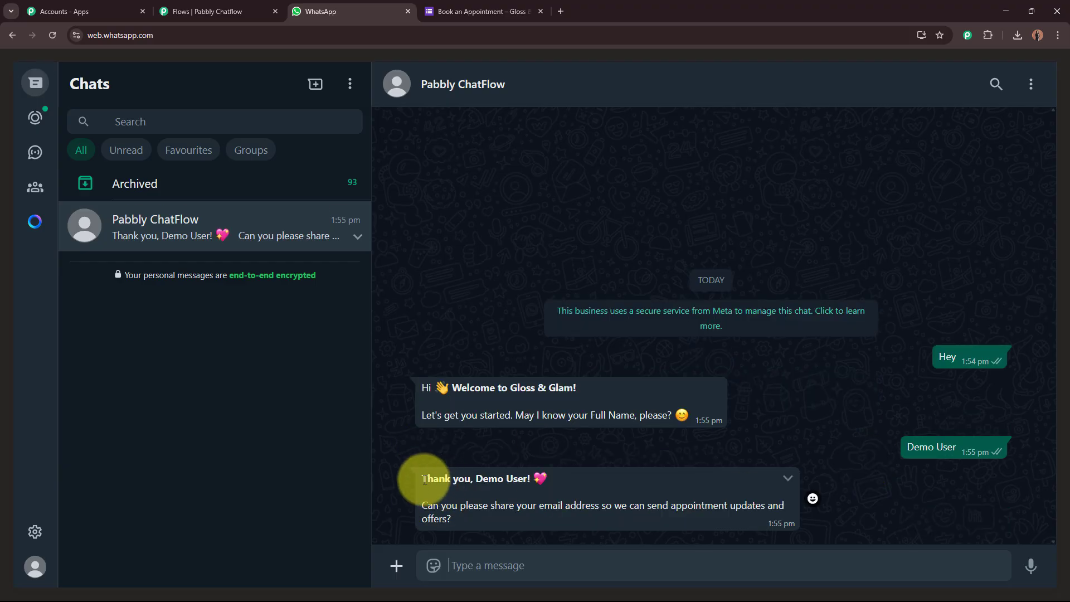
pyautogui.moveTo(423, 479); pyautogui.dragTo(517, 482)
# Reply with the demo email address and read the bot's 'How can we help you today?' menu.
pyautogui.click(426, 504)
pyautogui.moveTo(426, 503); pyautogui.dragTo(581, 556)
pyautogui.click(577, 556)
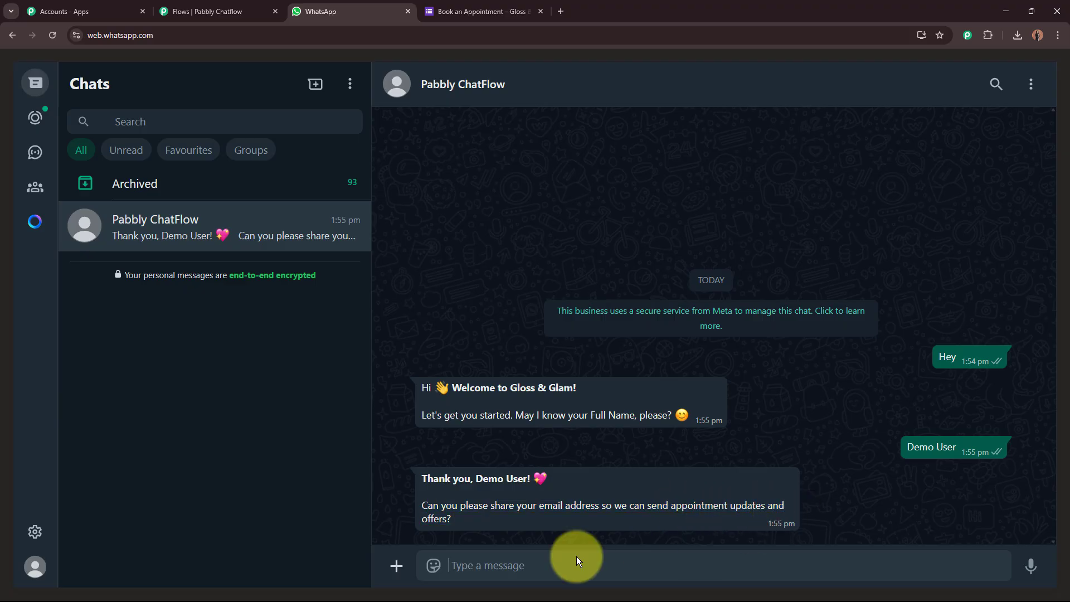
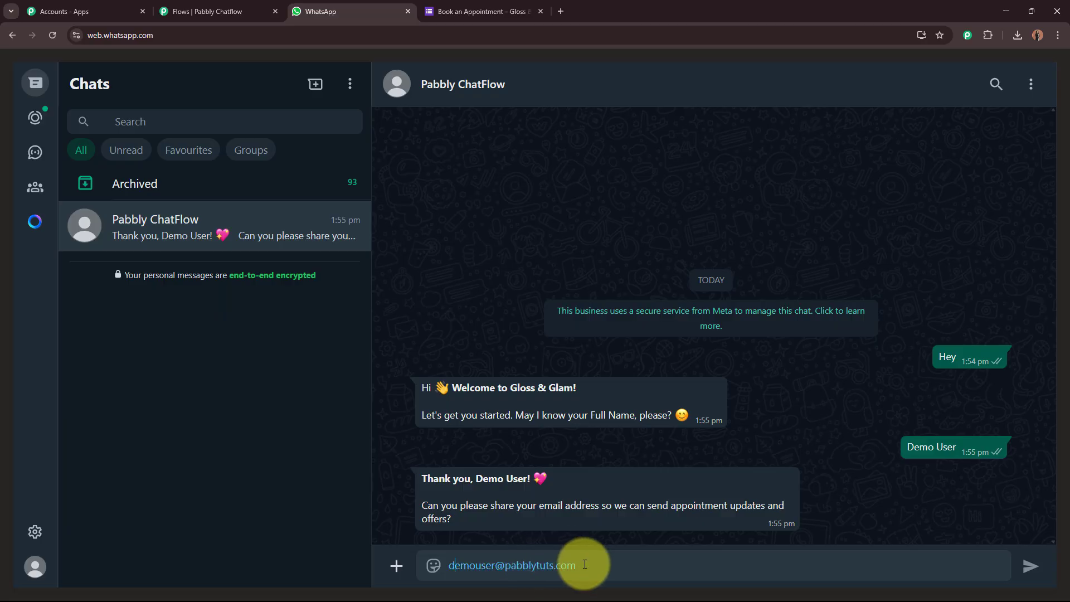
pyautogui.press('Return')
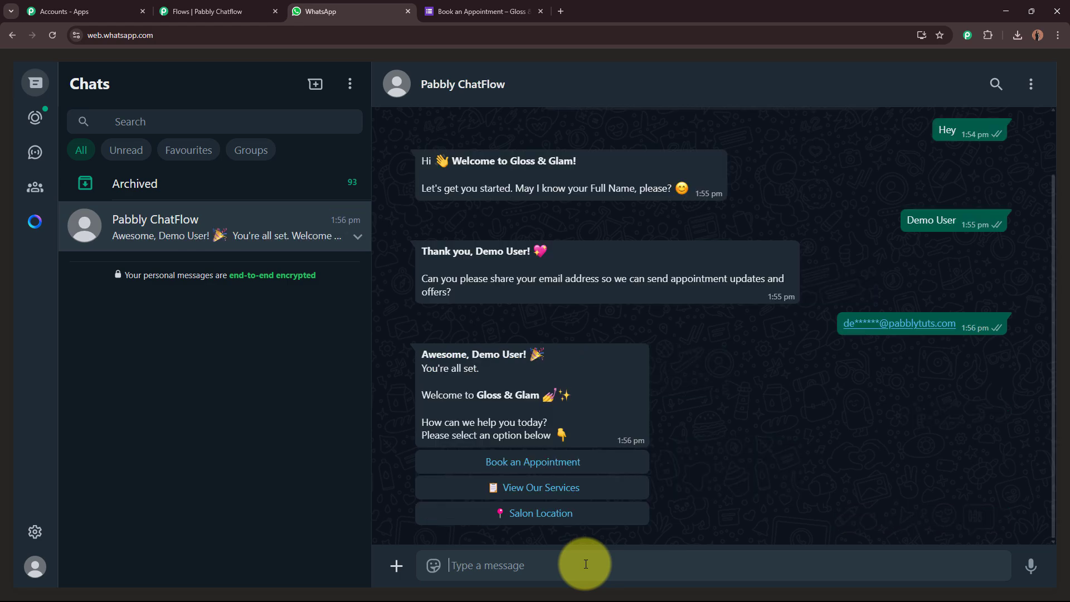
pyautogui.moveTo(421, 355); pyautogui.dragTo(529, 355)
pyautogui.click(427, 369)
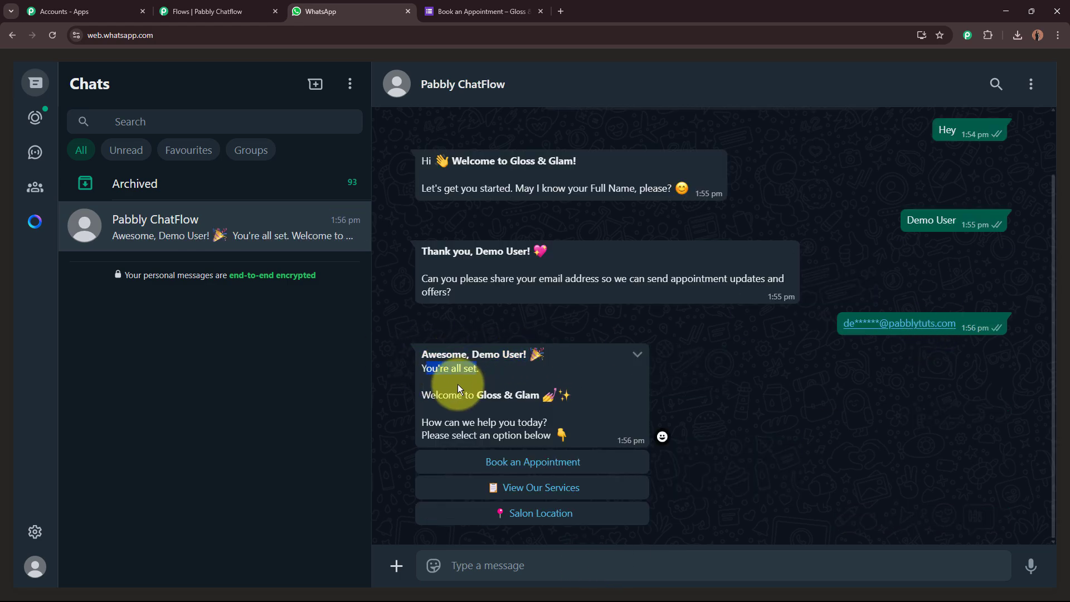
pyautogui.moveTo(444, 395); pyautogui.dragTo(557, 420)
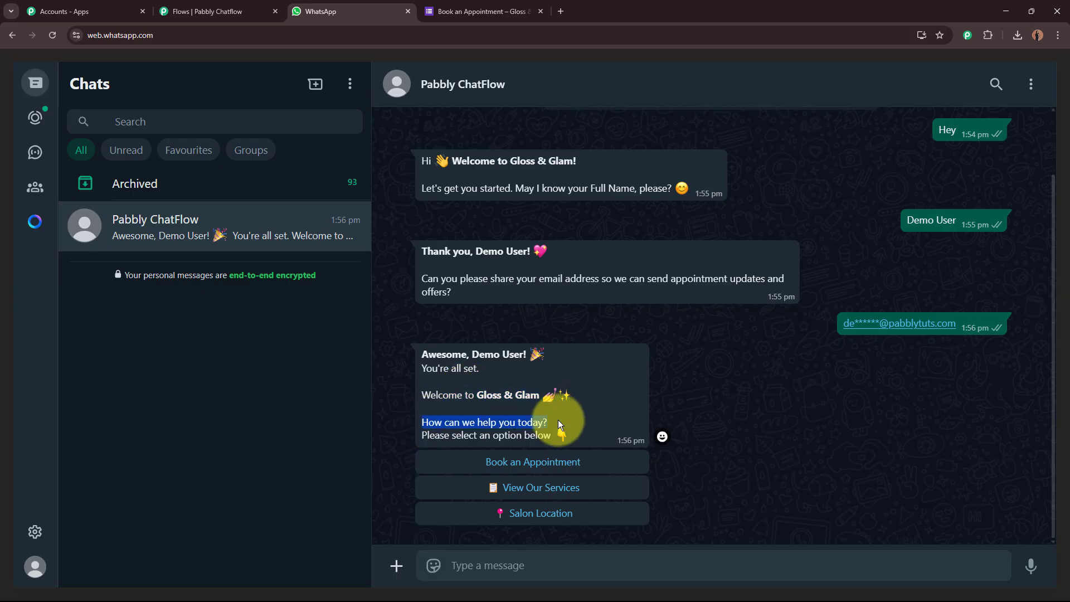
pyautogui.moveTo(441, 435); pyautogui.dragTo(619, 430)
pyautogui.click(608, 405)
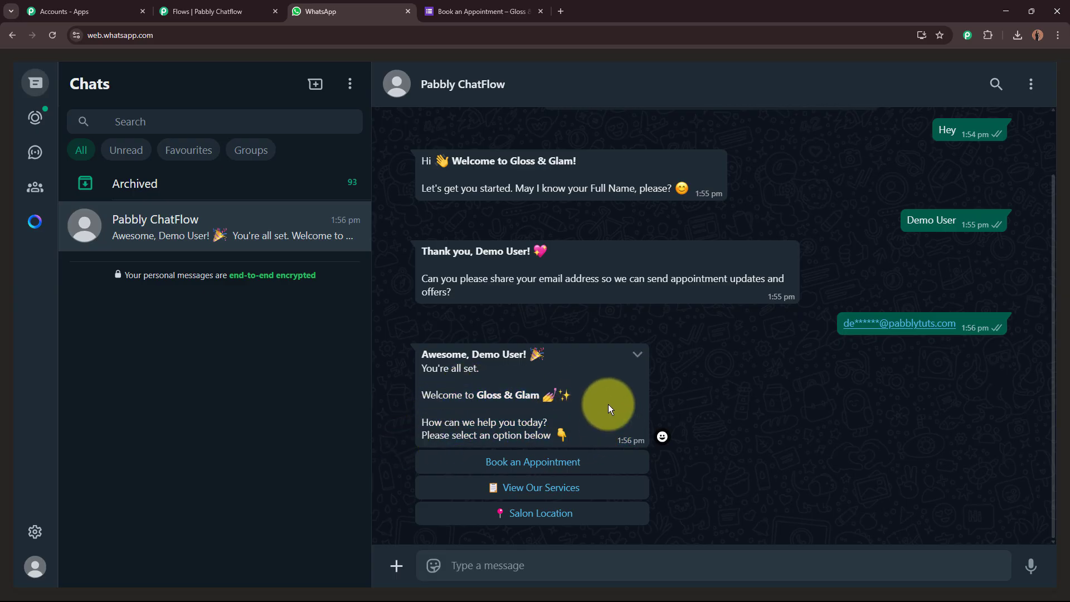
# Choose Book an Appointment and open the booking form link from the bot's 'Great choice!' reply.
pyautogui.click(538, 462)
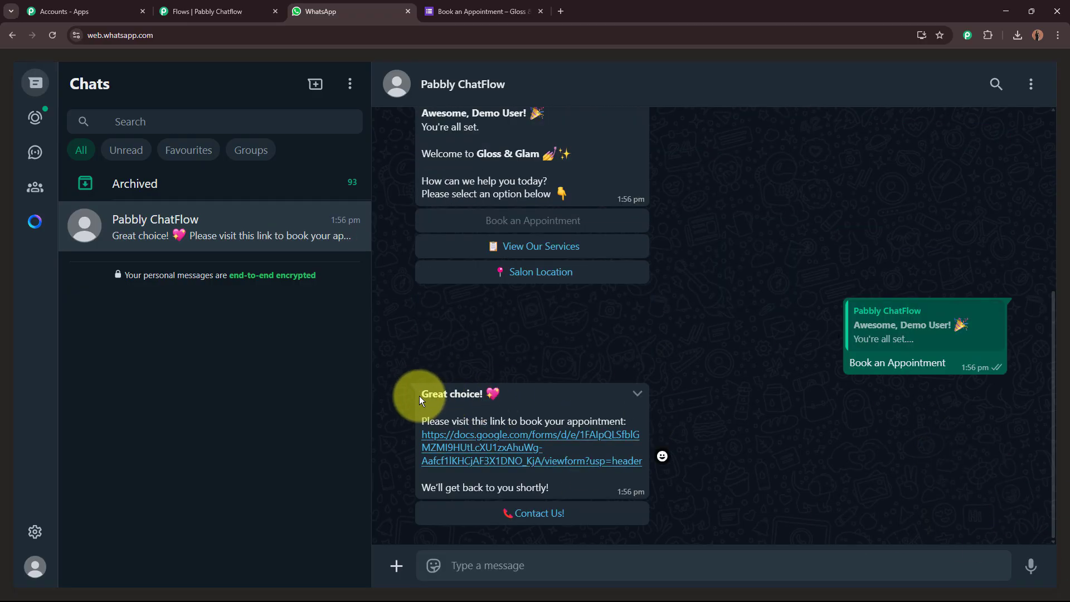
pyautogui.moveTo(419, 396); pyautogui.dragTo(517, 390)
pyautogui.moveTo(427, 422); pyautogui.dragTo(607, 419)
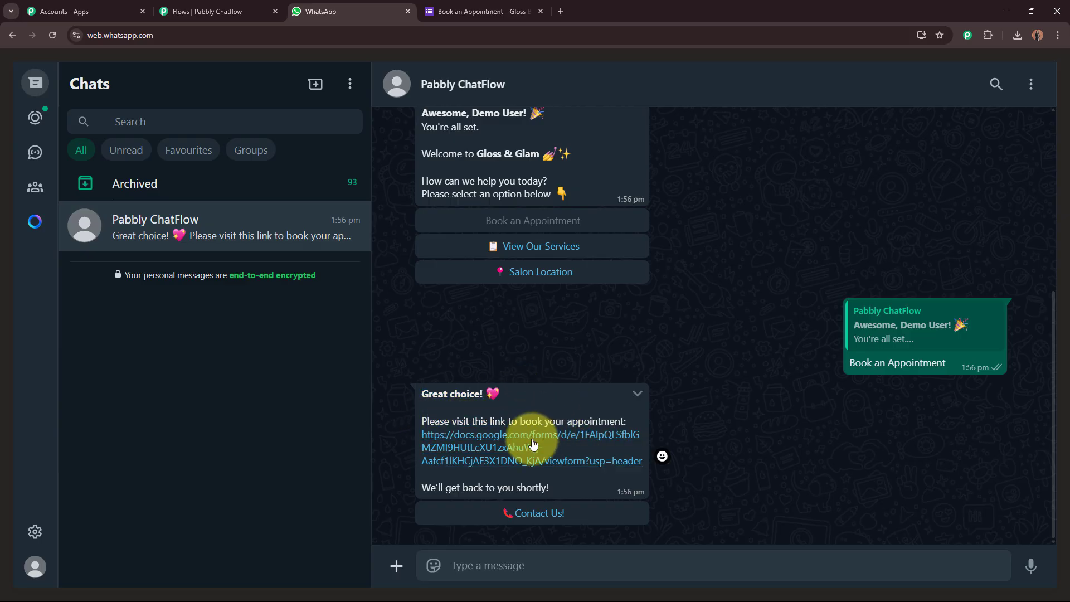
pyautogui.click(524, 459)
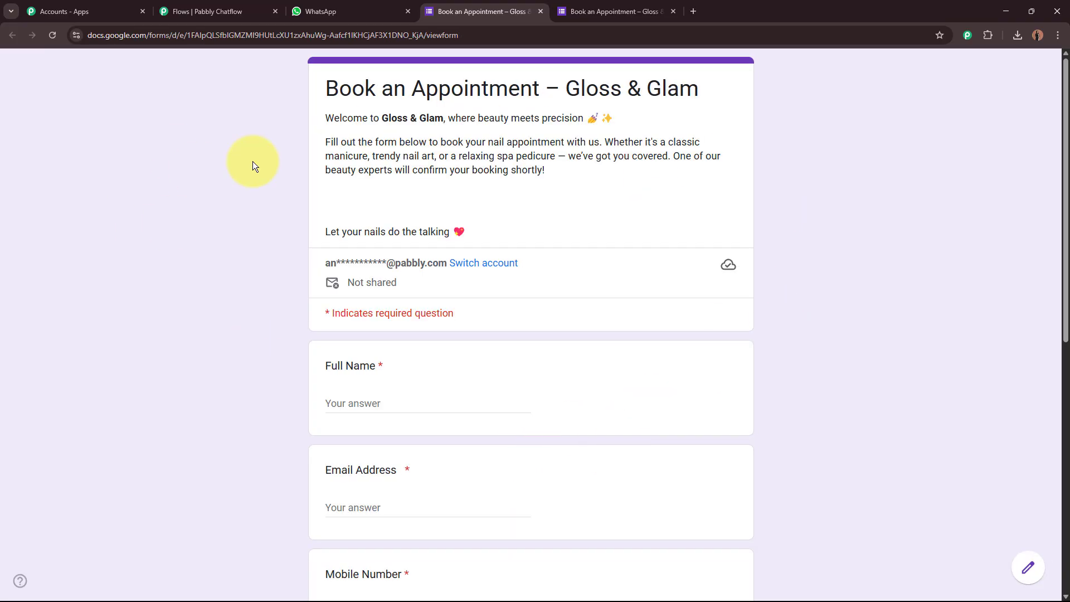
# Review the Book an Appointment – Gloss & Glam form's title and required Full Name, Email and Mobile fields.
pyautogui.moveTo(334, 96); pyautogui.dragTo(837, 180)
pyautogui.scroll(-3, 838, 179)
pyautogui.scroll(3, 838, 179)
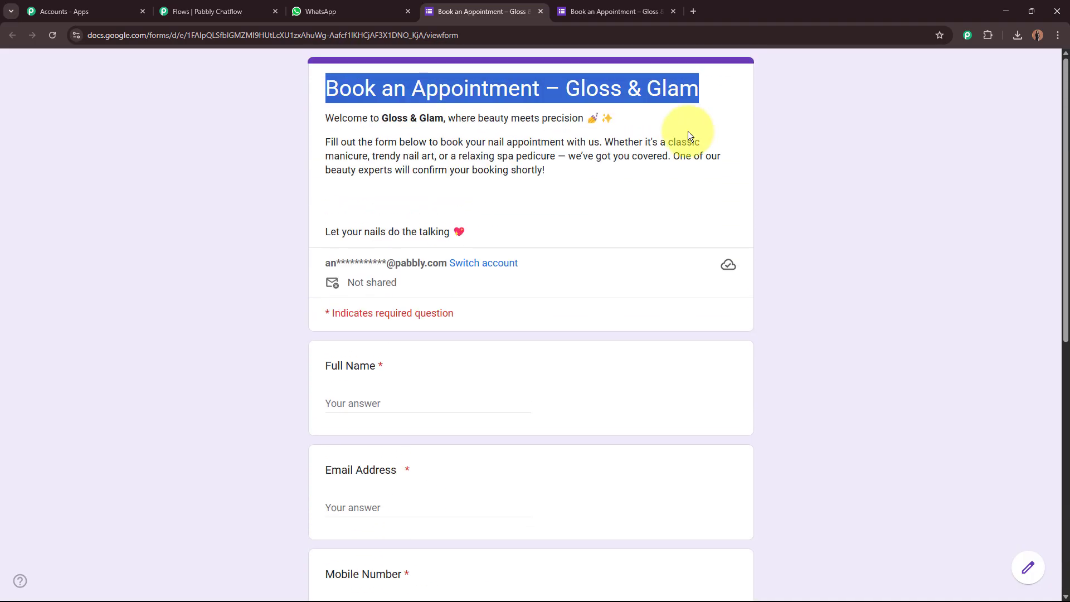
# Back in the chat, tap Contact Us! to receive the bot's 'Got a question?' email and phone reply.
pyautogui.click(540, 12)
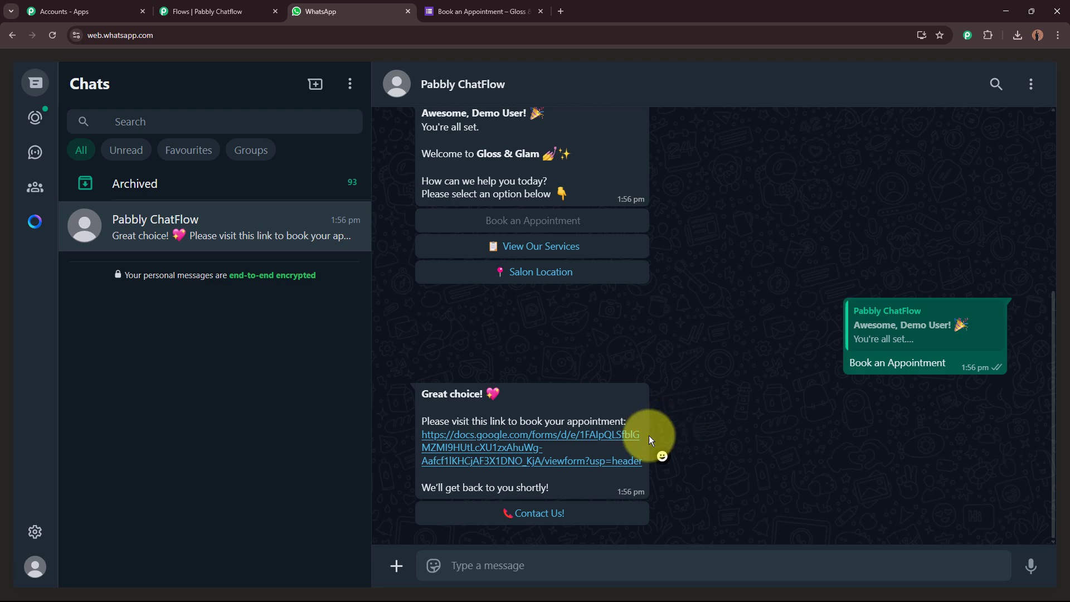
pyautogui.click(564, 522)
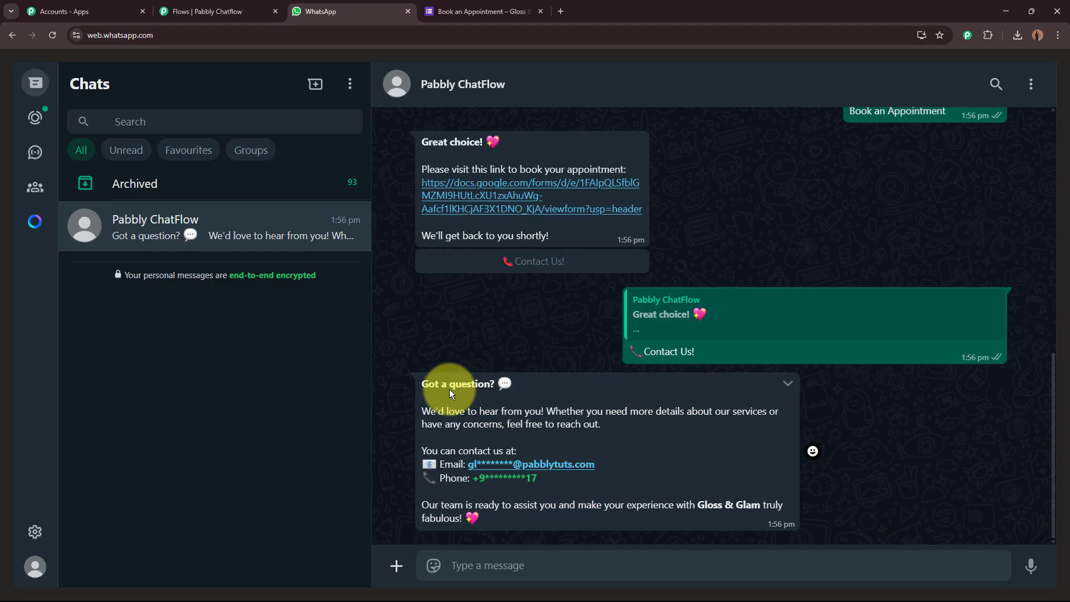
pyautogui.moveTo(421, 384); pyautogui.dragTo(708, 507)
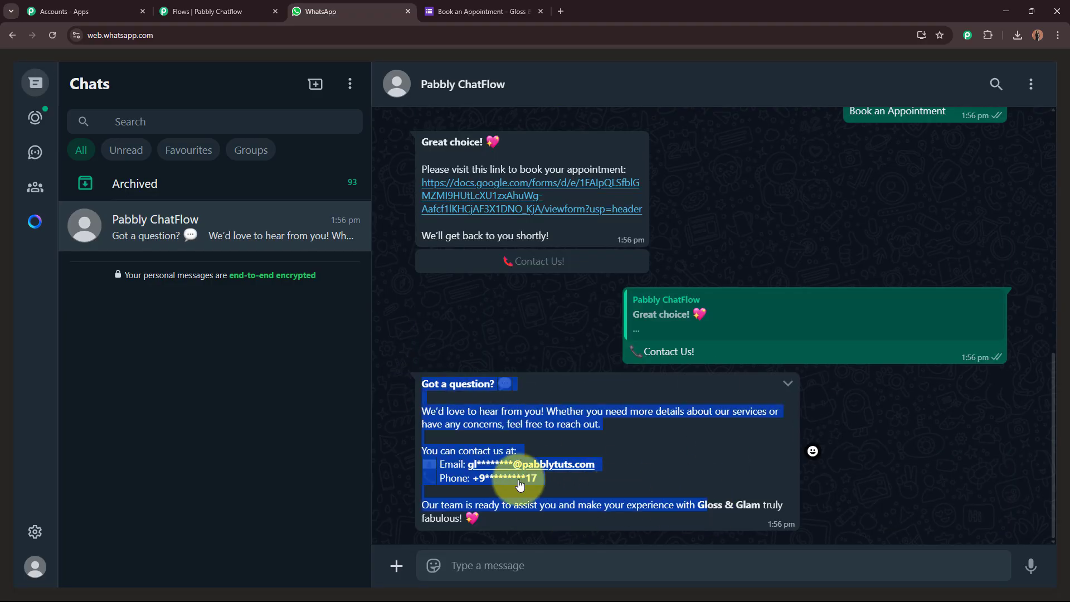
pyautogui.click(693, 450)
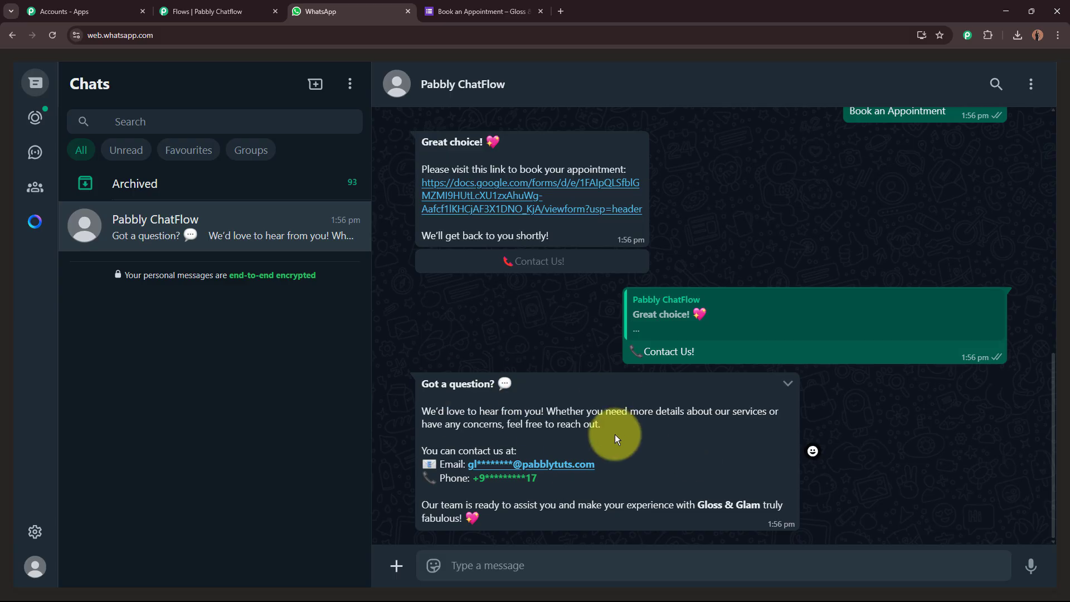
pyautogui.scroll(6, 602, 440)
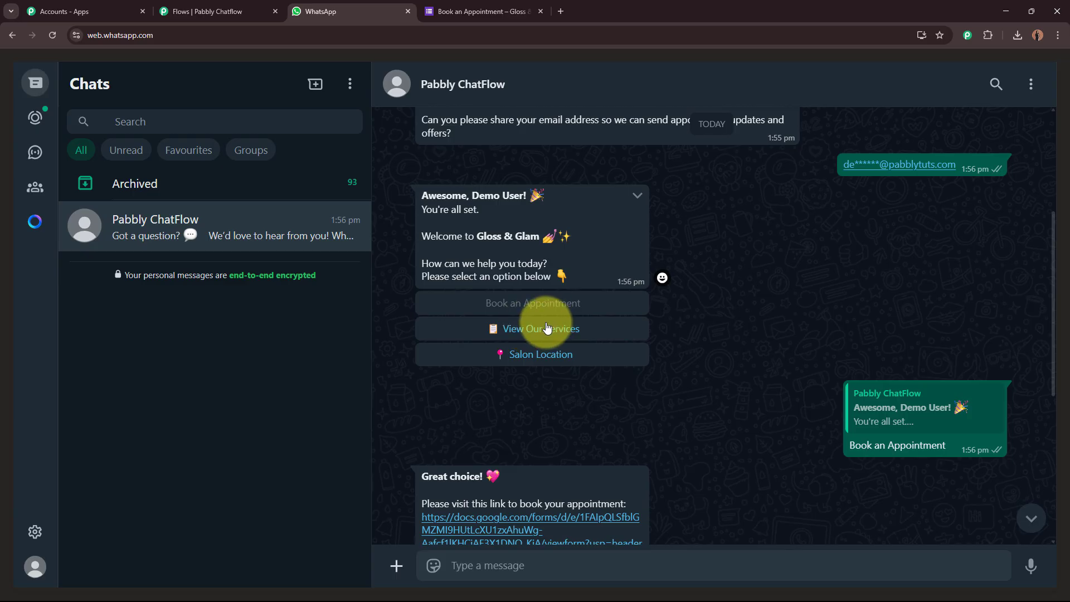
# Request View Our Services and inspect the Gloss & Glam service menu image full-screen.
pyautogui.click(563, 328)
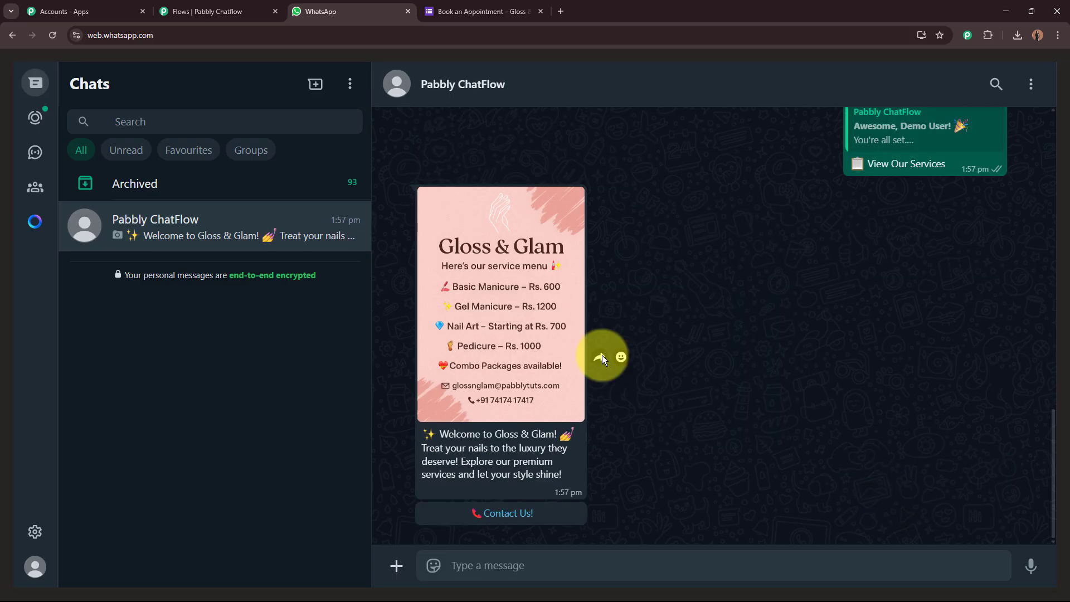
pyautogui.click(564, 305)
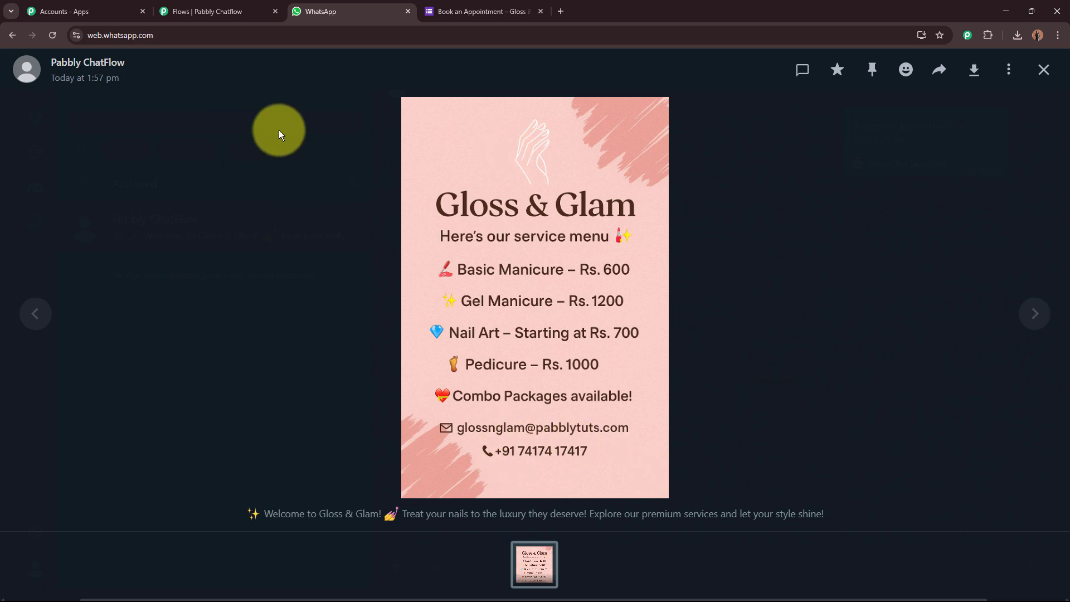
pyautogui.click(1055, 79)
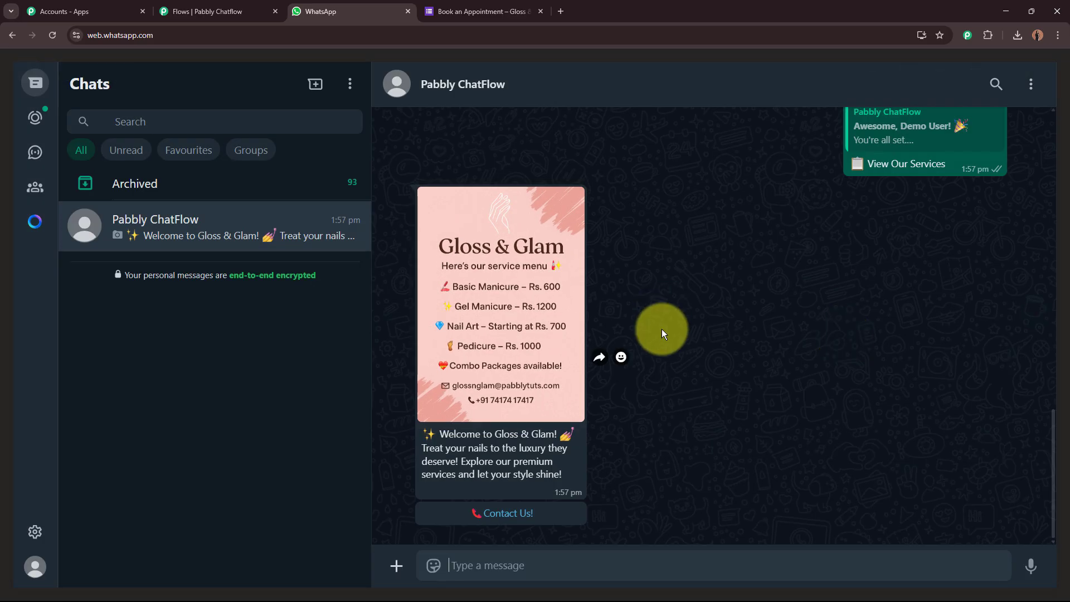
# Tap Contact Us! under the menu image to get the bot's 'Got a question?' reply again.
pyautogui.click(508, 514)
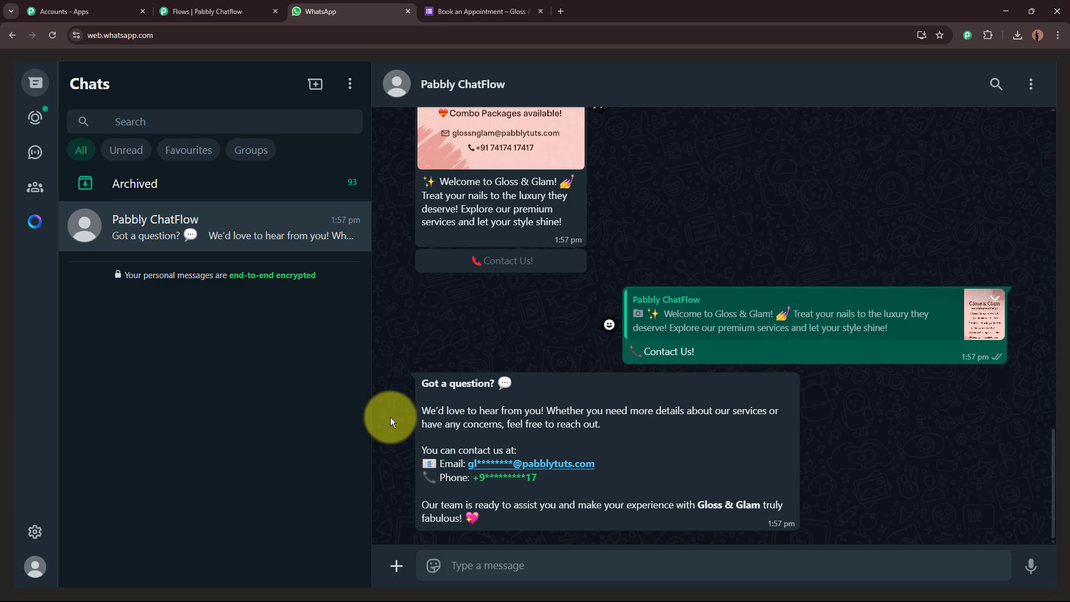
pyautogui.moveTo(423, 386); pyautogui.dragTo(572, 524)
pyautogui.click(714, 454)
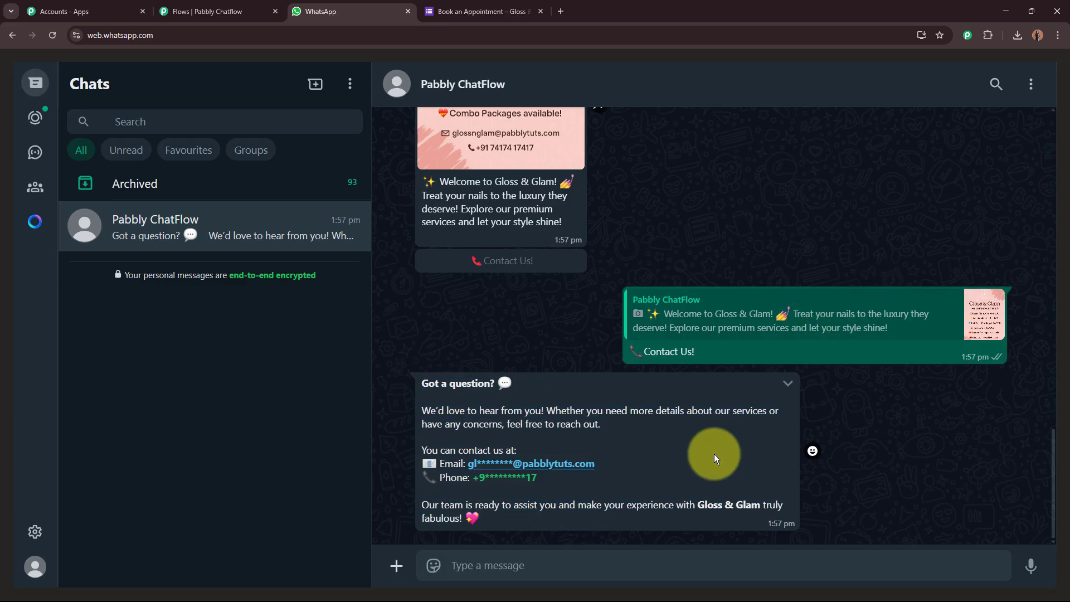
pyautogui.scroll(15, 721, 453)
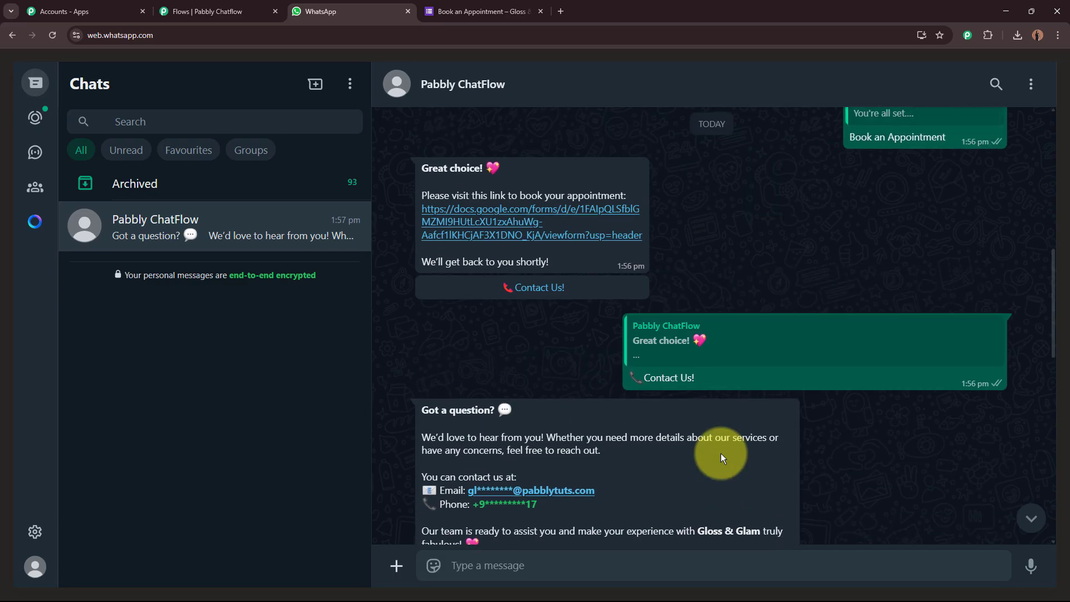
# Choose Salon Location in the bot chat and review the Gloss & Glam Indore and Bhopal branch details.
pyautogui.scroll(5, 721, 453)
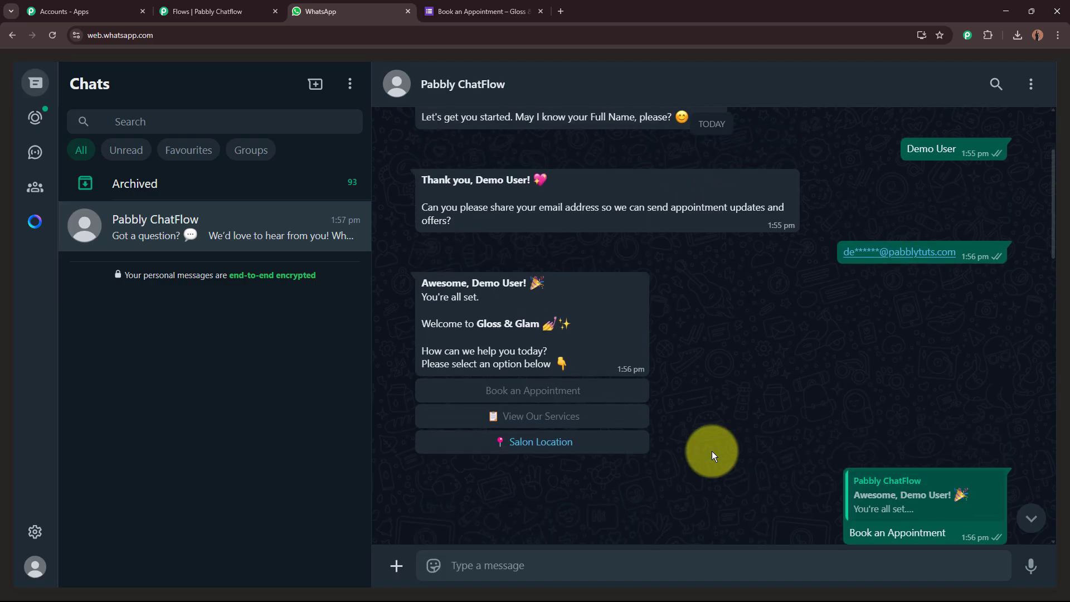
pyautogui.click(574, 443)
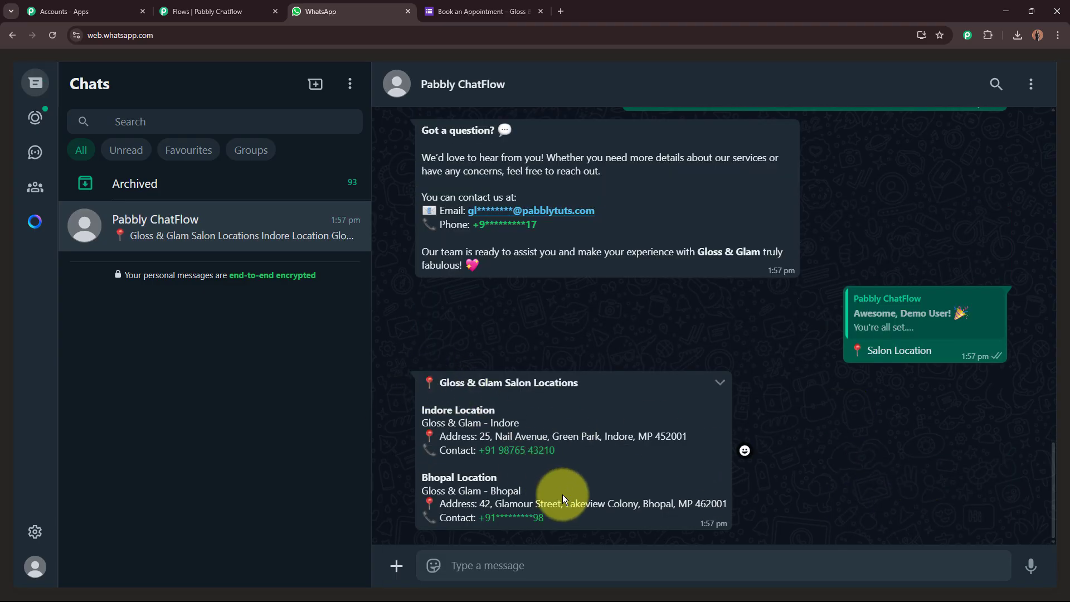
pyautogui.moveTo(421, 409); pyautogui.dragTo(498, 411)
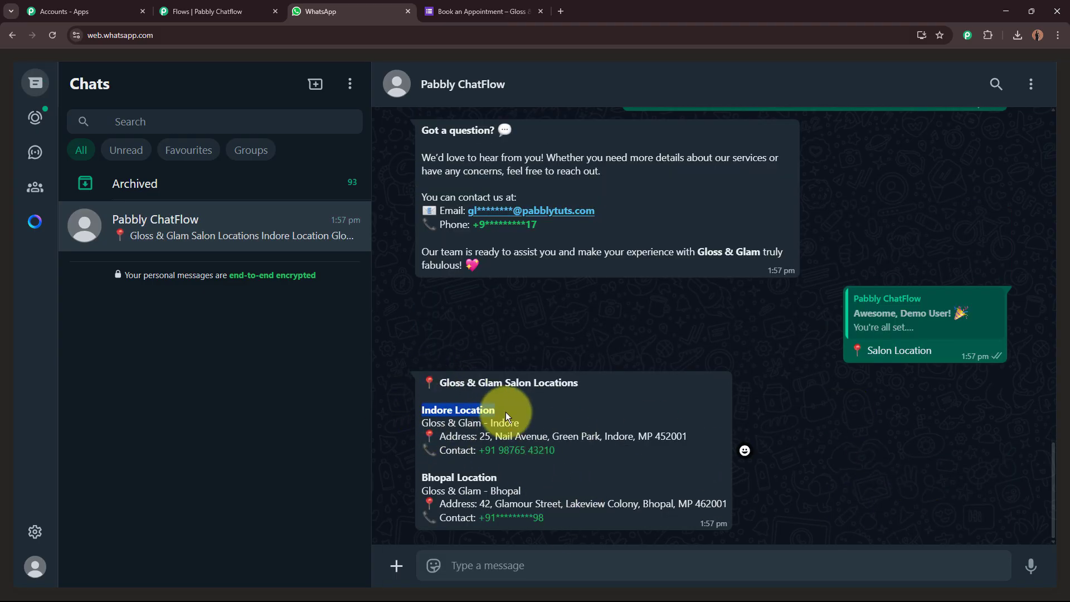
pyautogui.moveTo(410, 479); pyautogui.dragTo(498, 478)
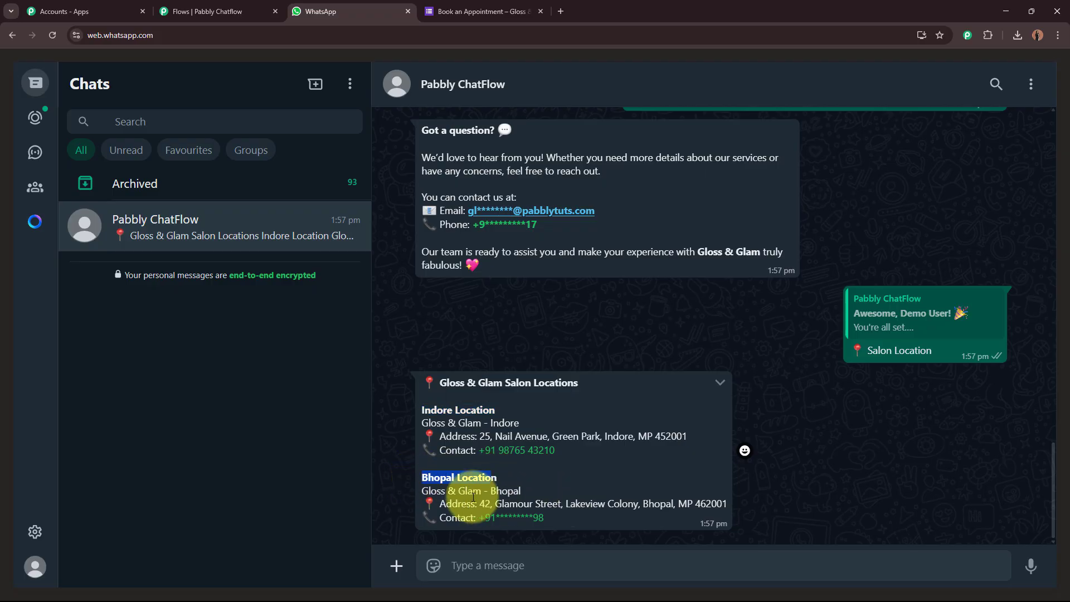
pyautogui.click(487, 504)
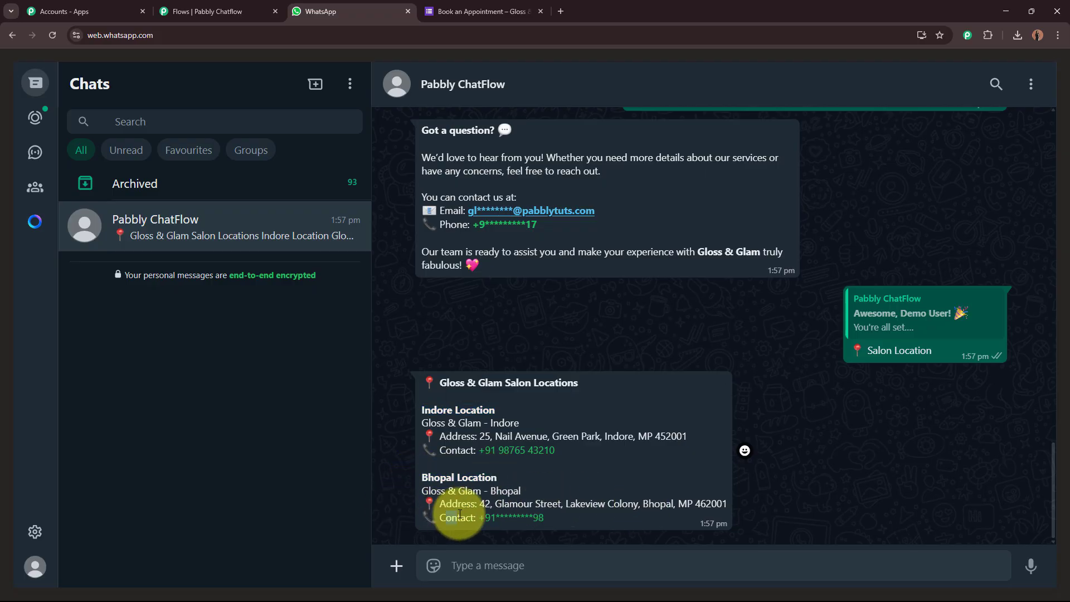
pyautogui.moveTo(446, 517); pyautogui.dragTo(466, 518)
pyautogui.click(512, 456)
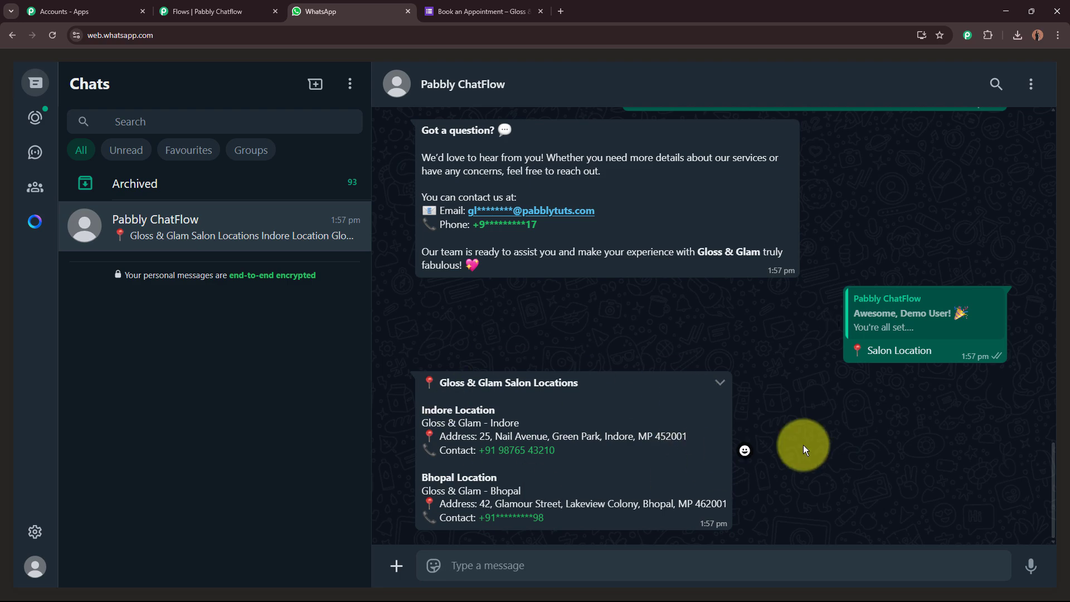
pyautogui.scroll(10, 804, 444)
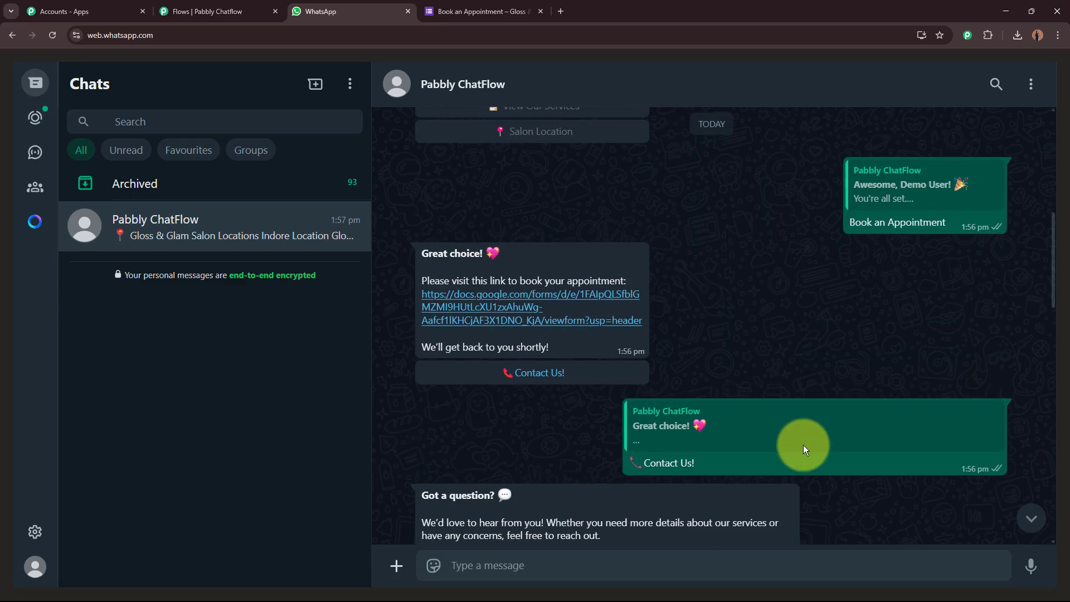
pyautogui.scroll(-10, 804, 446)
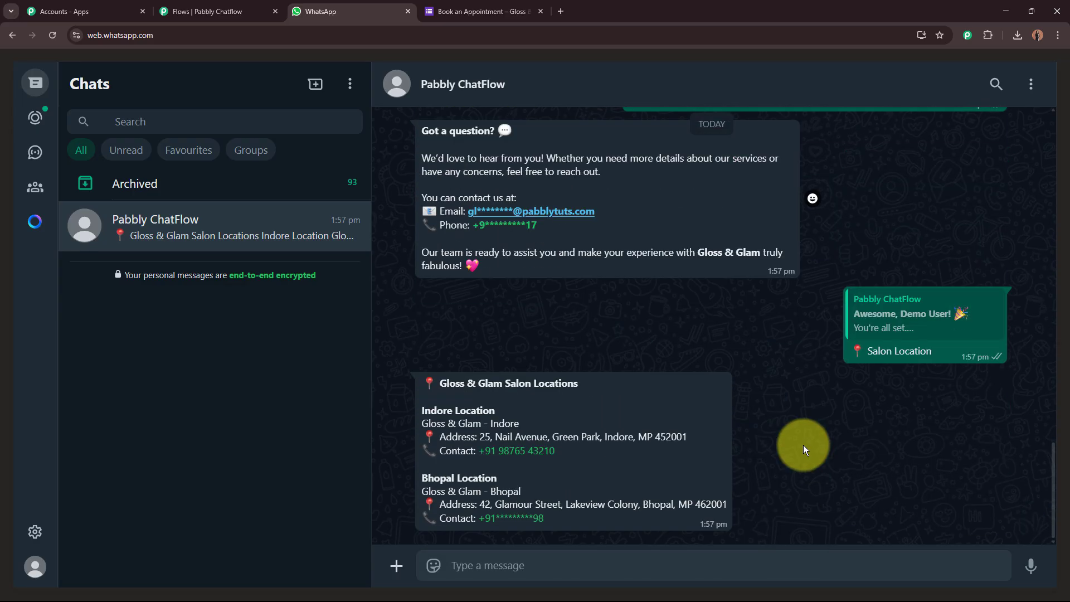
# From the Nail Salon Bot flow editor, open the sidebar Inbox link in a new browser tab.
pyautogui.click(223, 11)
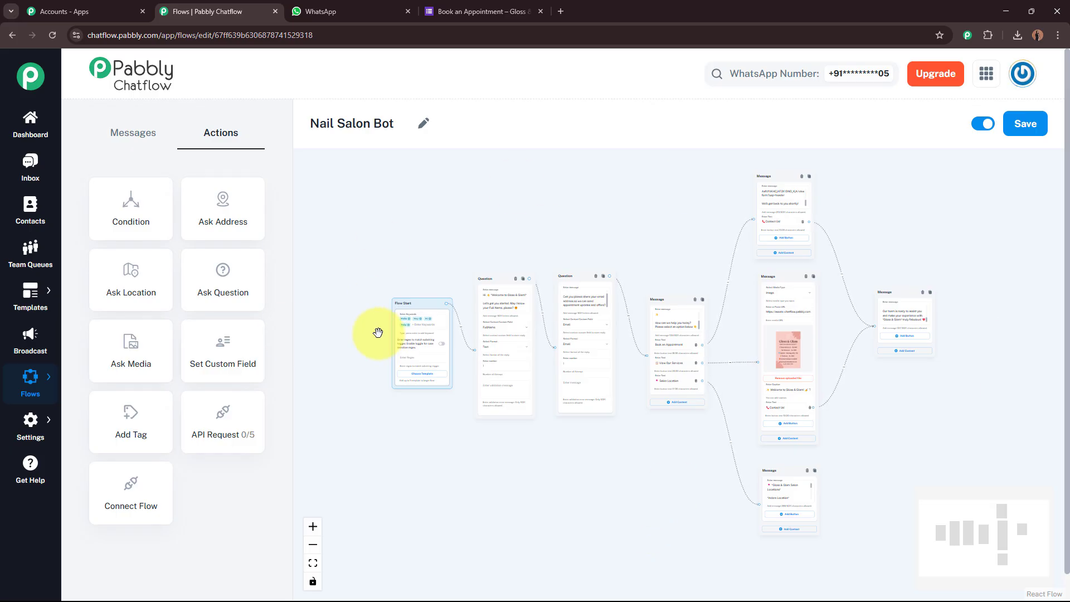
pyautogui.rightClick(42, 184)
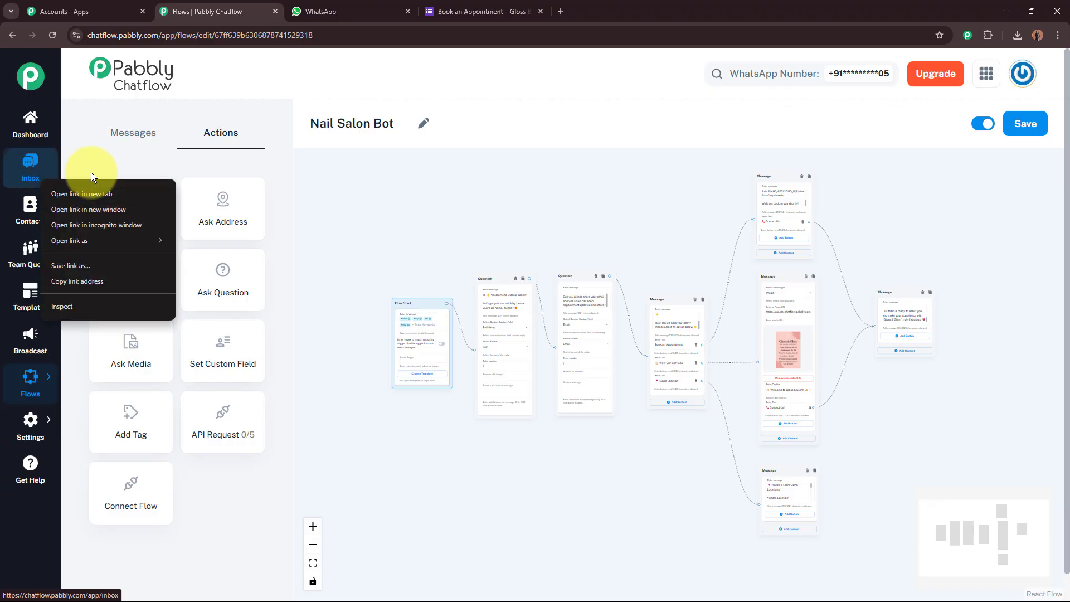
pyautogui.click(96, 189)
# Open the test contact's Inbox chat and scroll through the bot's name, email, menu, contact and location replies.
pyautogui.click(301, 8)
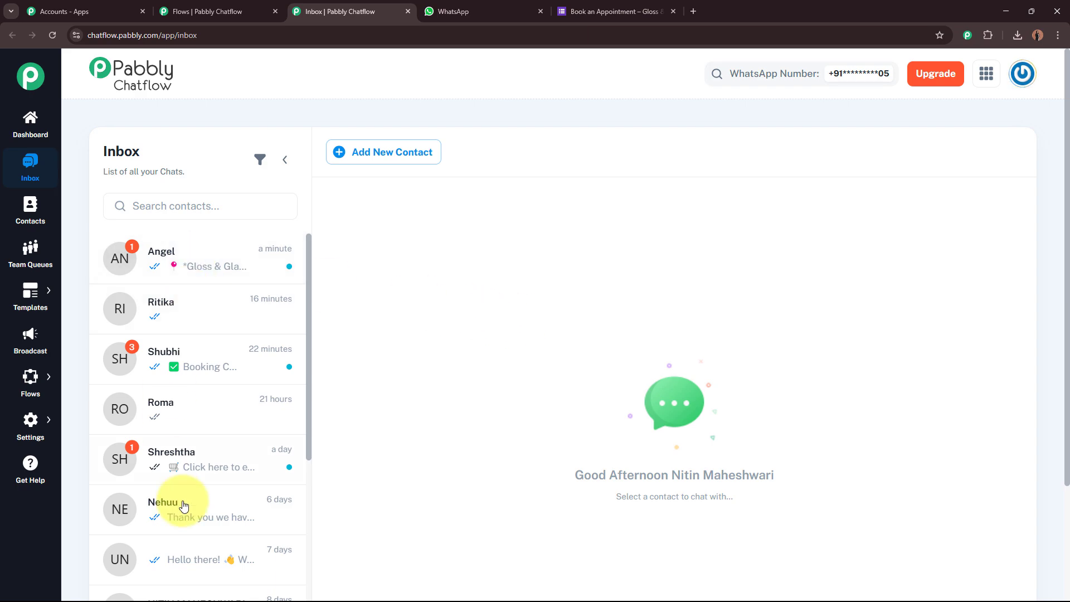
pyautogui.click(198, 267)
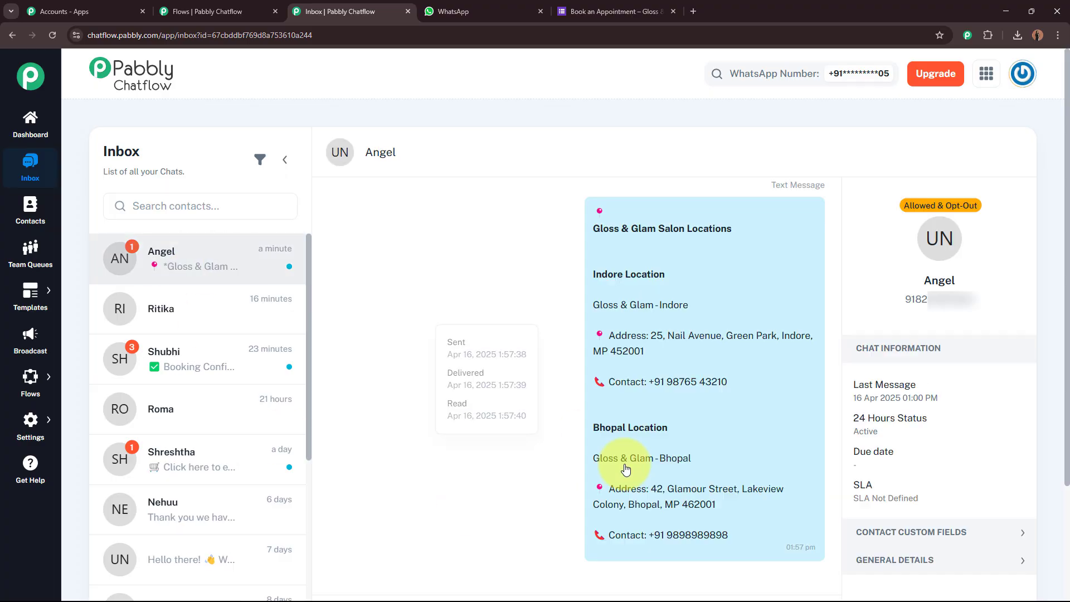
pyautogui.scroll(-1, 625, 468)
pyautogui.scroll(10, 660, 363)
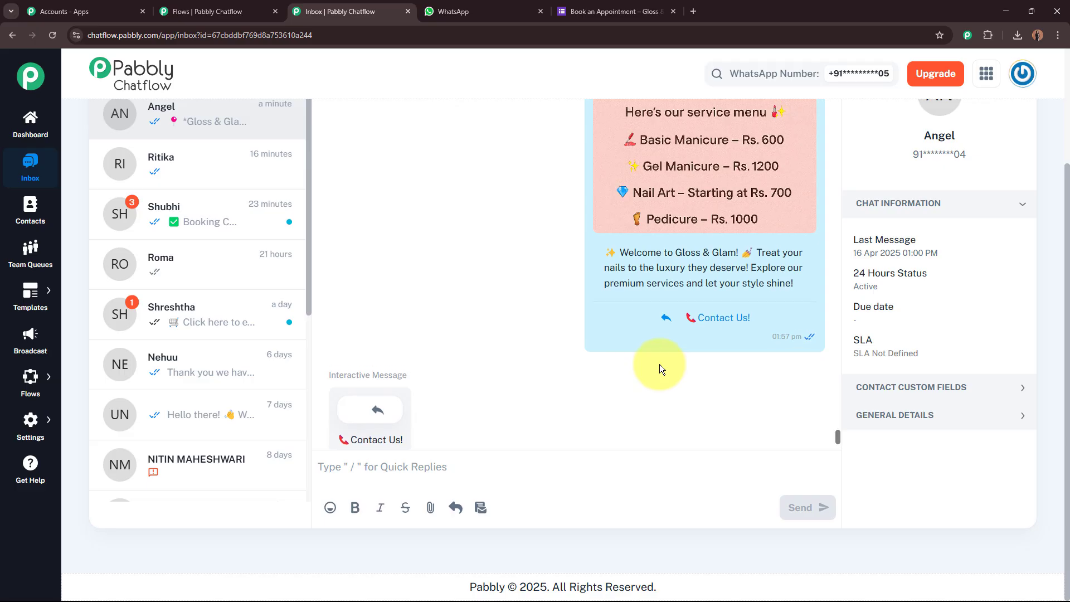
pyautogui.scroll(5, 660, 363)
pyautogui.scroll(5, 660, 364)
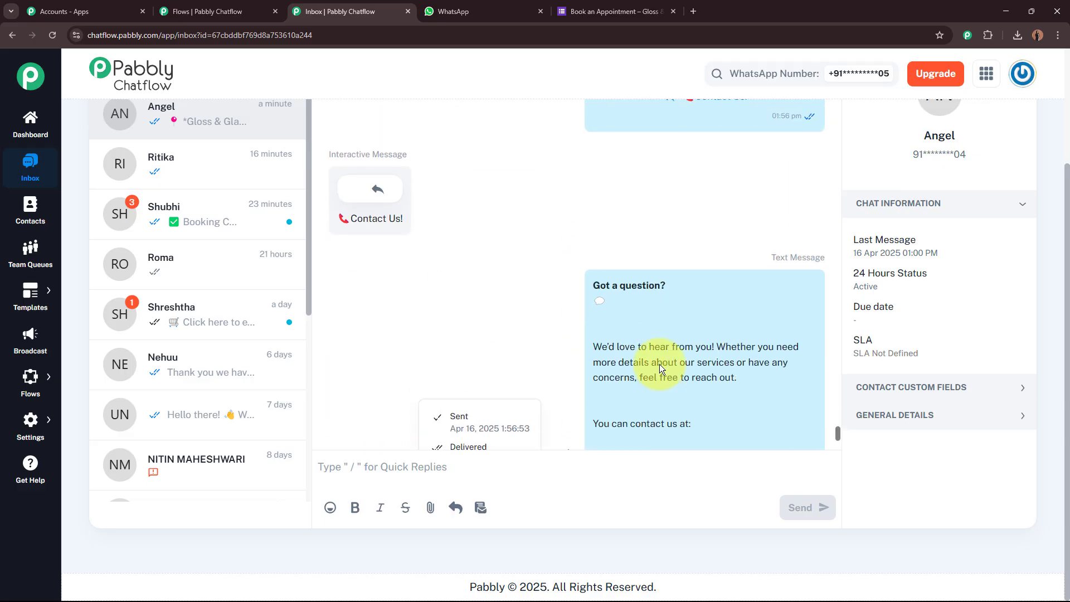
pyautogui.scroll(4, 660, 363)
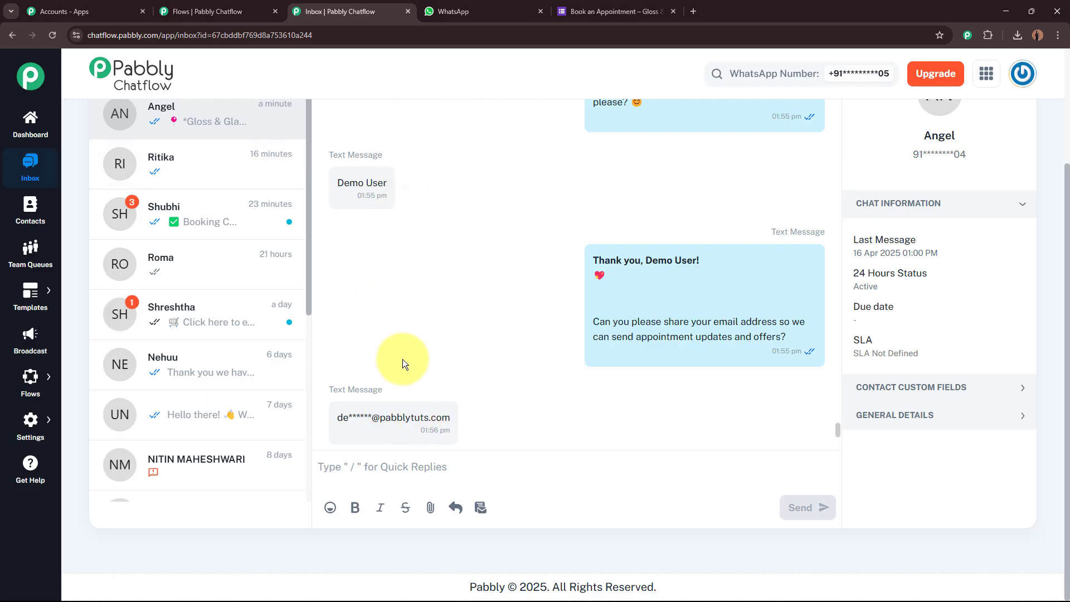
pyautogui.scroll(-8, 474, 395)
pyautogui.scroll(-10, 661, 356)
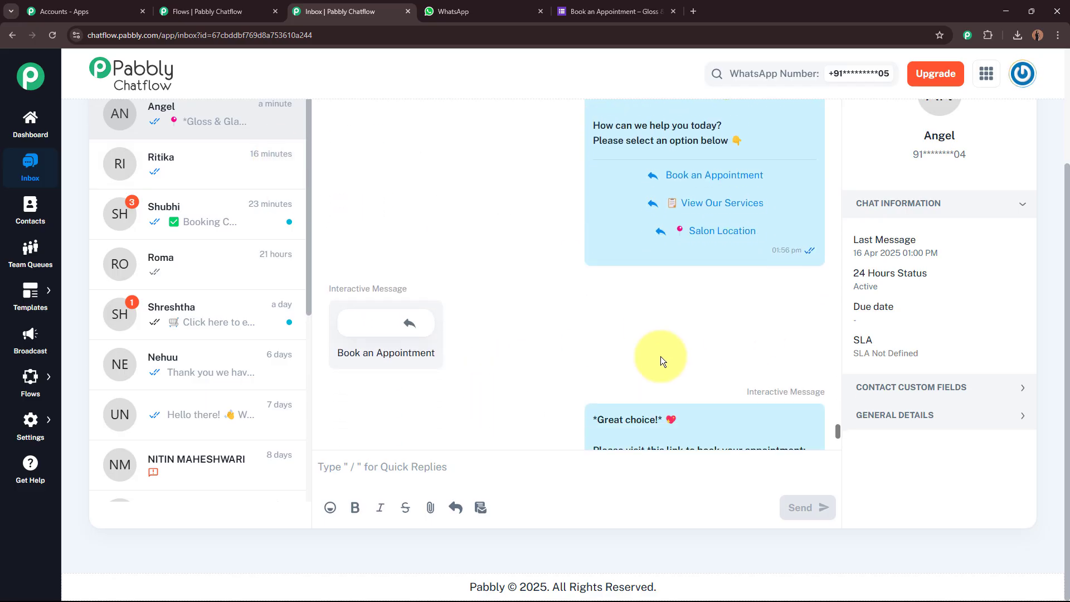
pyautogui.scroll(-5, 660, 356)
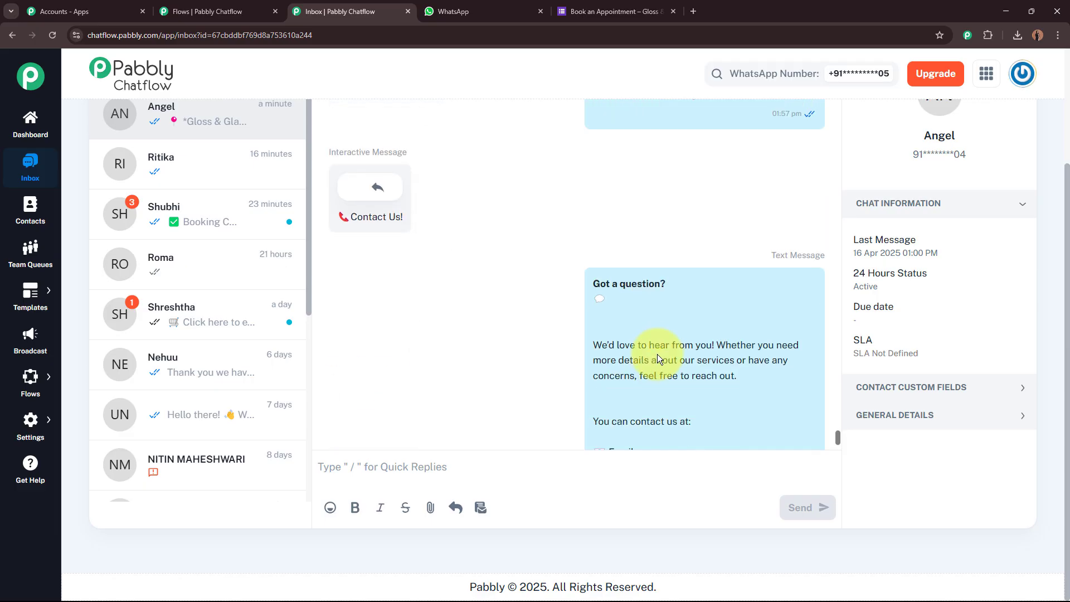
pyautogui.scroll(-8, 662, 356)
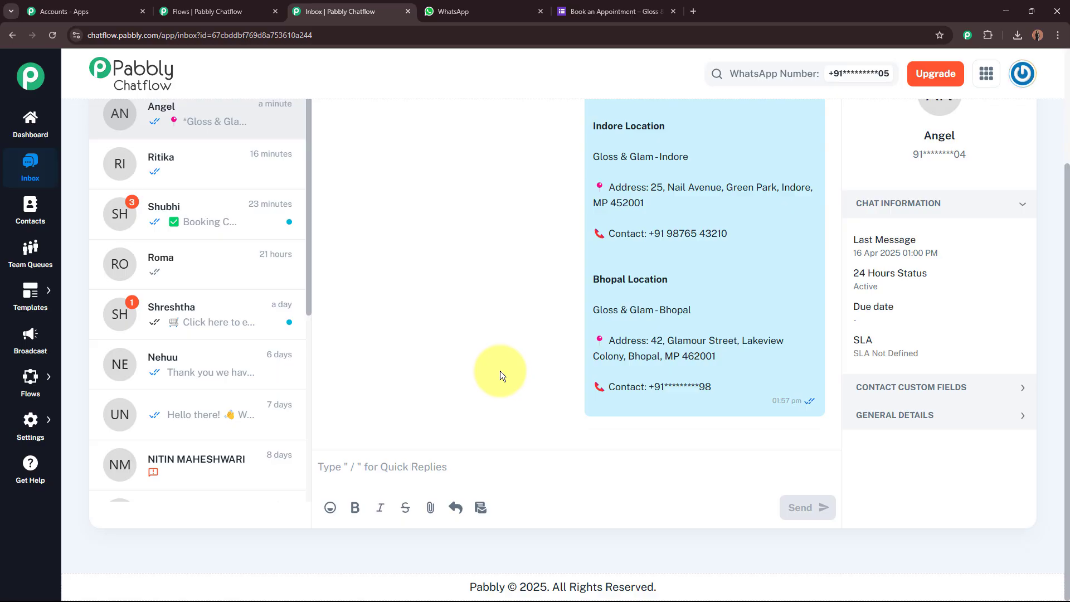
pyautogui.scroll(8, 674, 319)
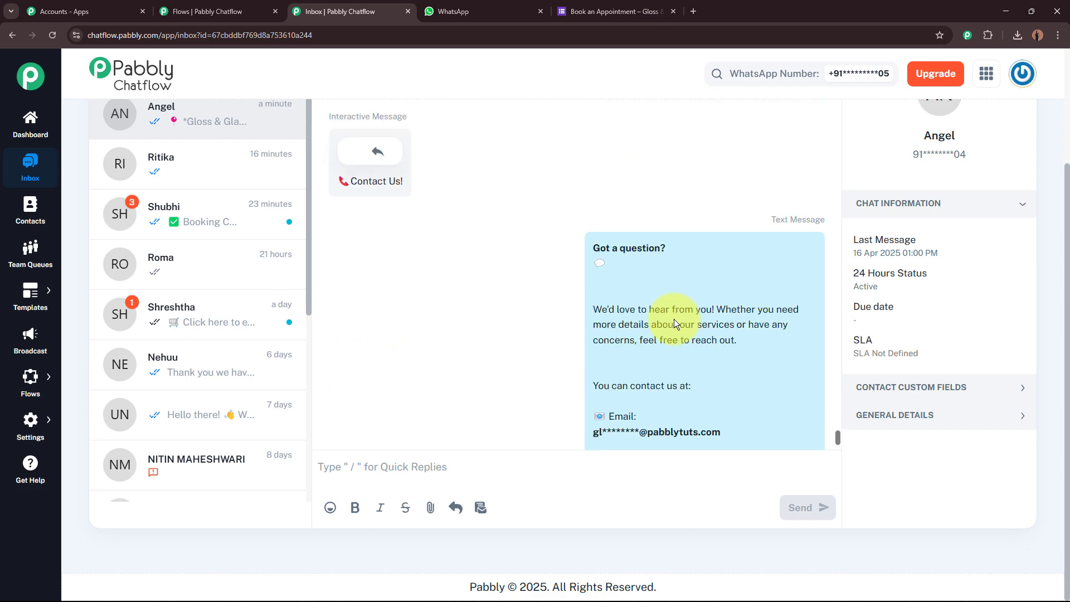
pyautogui.scroll(10, 675, 318)
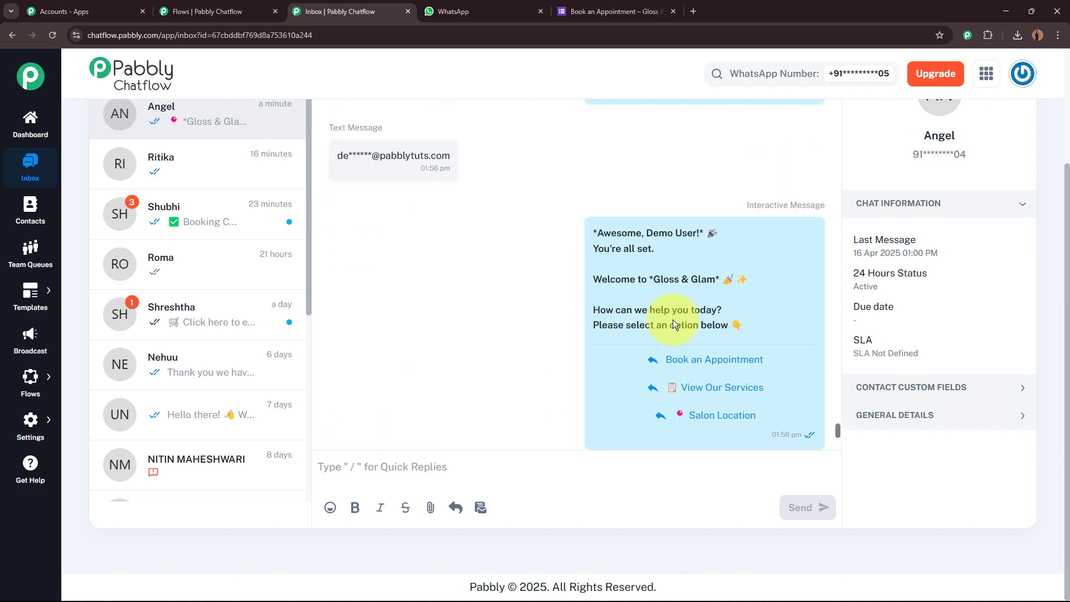
pyautogui.scroll(4, 673, 320)
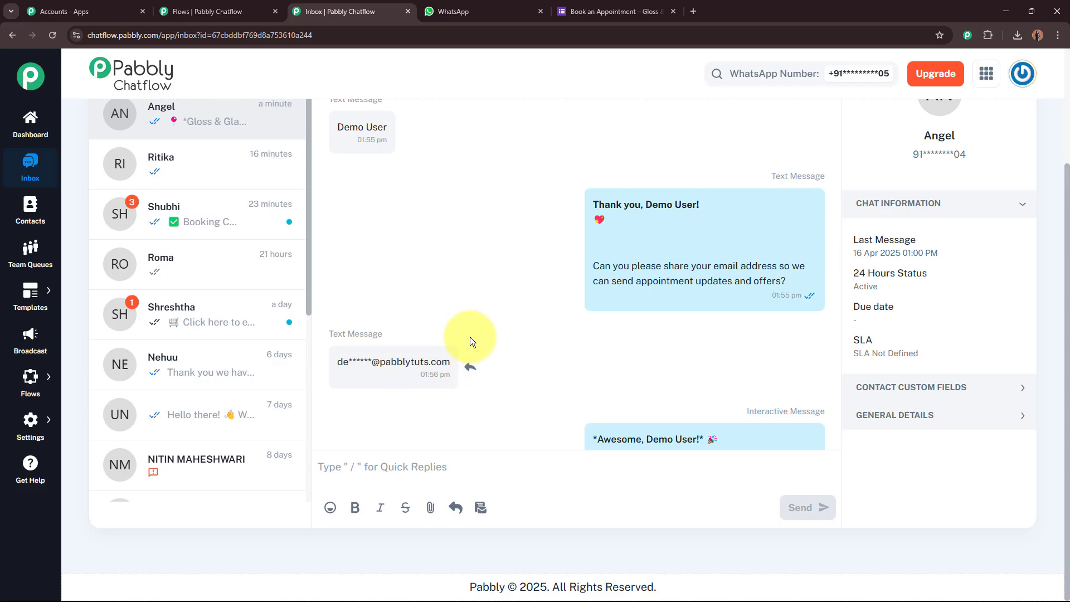
# Collapse Chat Information and expand Contact Custom Fields to check the captured FullName and Email values.
pyautogui.click(946, 207)
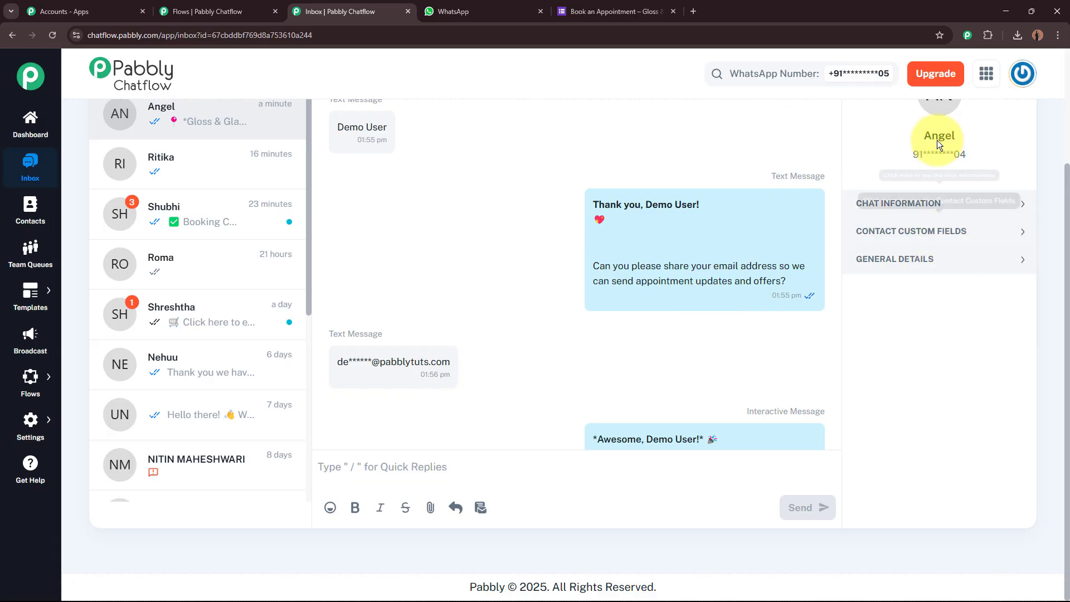
pyautogui.click(971, 239)
pyautogui.scroll(-6, 967, 337)
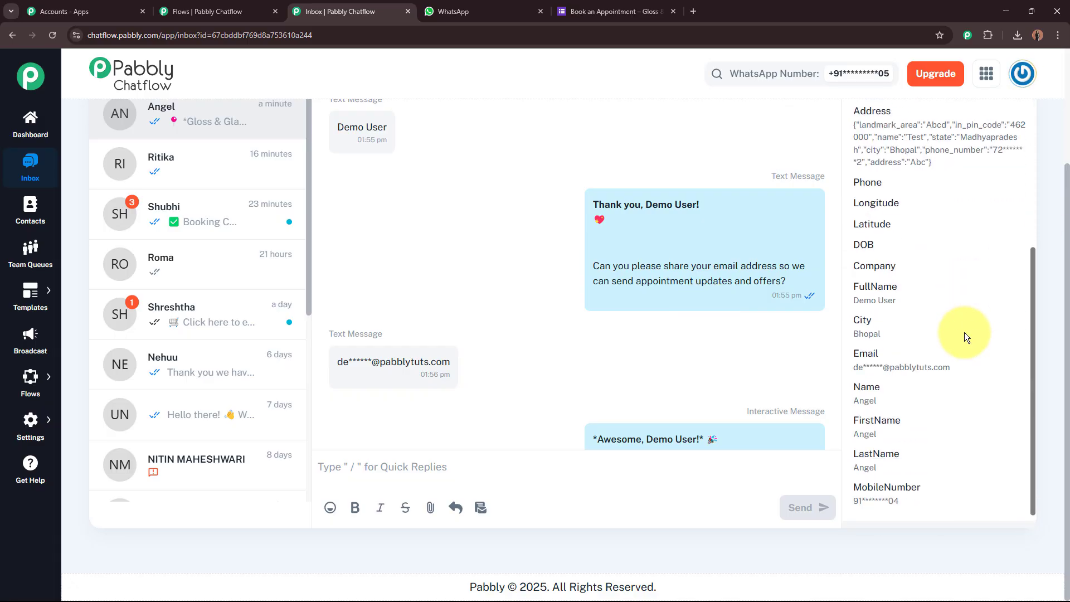
pyautogui.scroll(-1, 967, 338)
pyautogui.moveTo(855, 267); pyautogui.dragTo(965, 286)
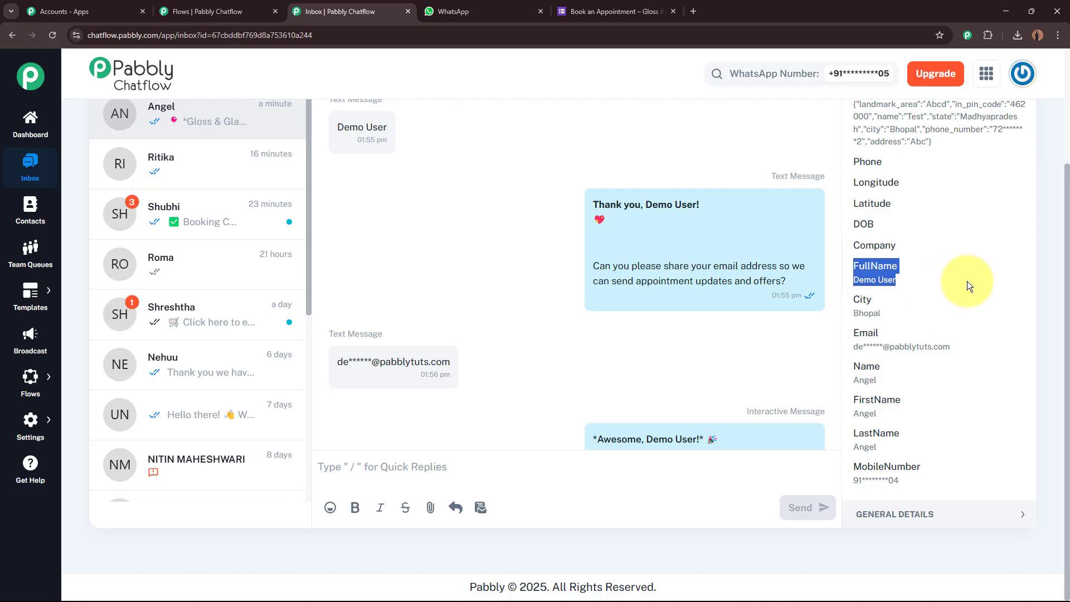
pyautogui.click(870, 282)
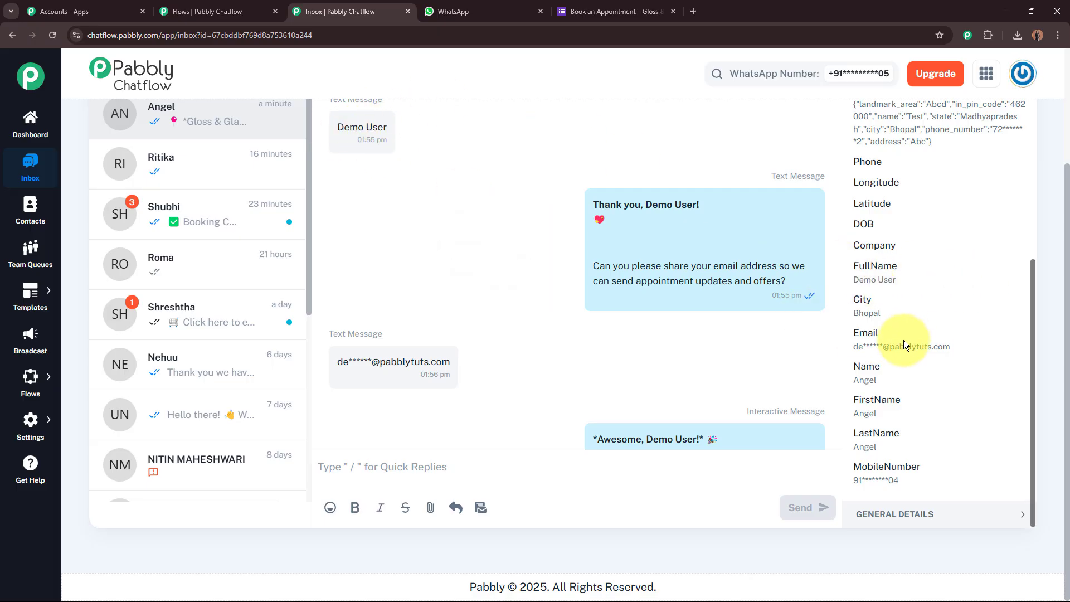
pyautogui.moveTo(853, 347); pyautogui.dragTo(959, 352)
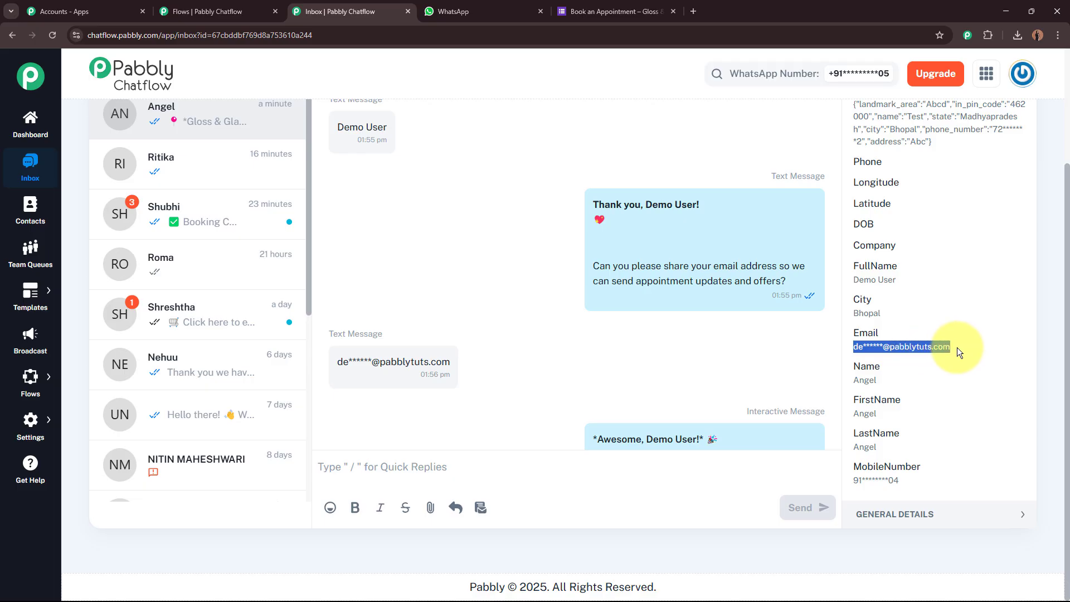
pyautogui.moveTo(332, 361); pyautogui.dragTo(597, 350)
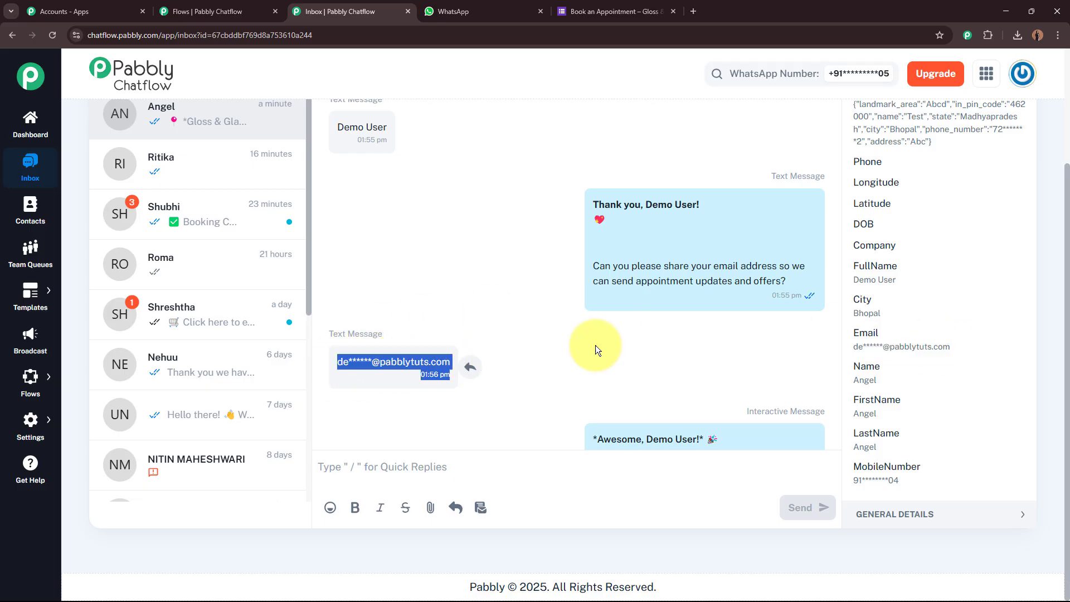
# Scroll the conversation once more, then close the Inbox tab to return to the Nail Salon Bot flow.
pyautogui.scroll(-8, 557, 384)
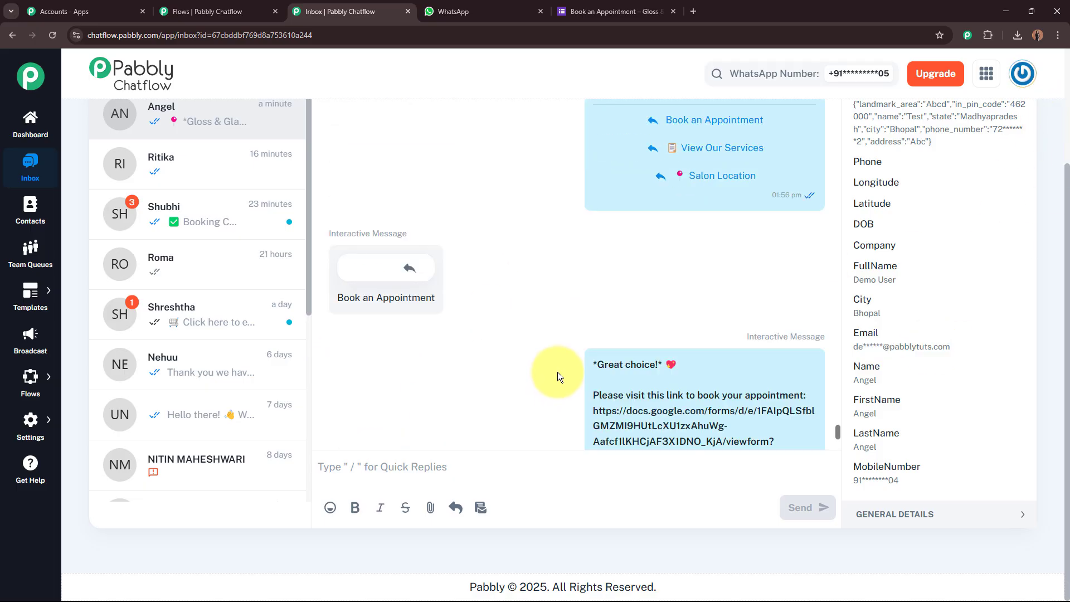
pyautogui.scroll(-5, 558, 372)
pyautogui.scroll(2, 987, 222)
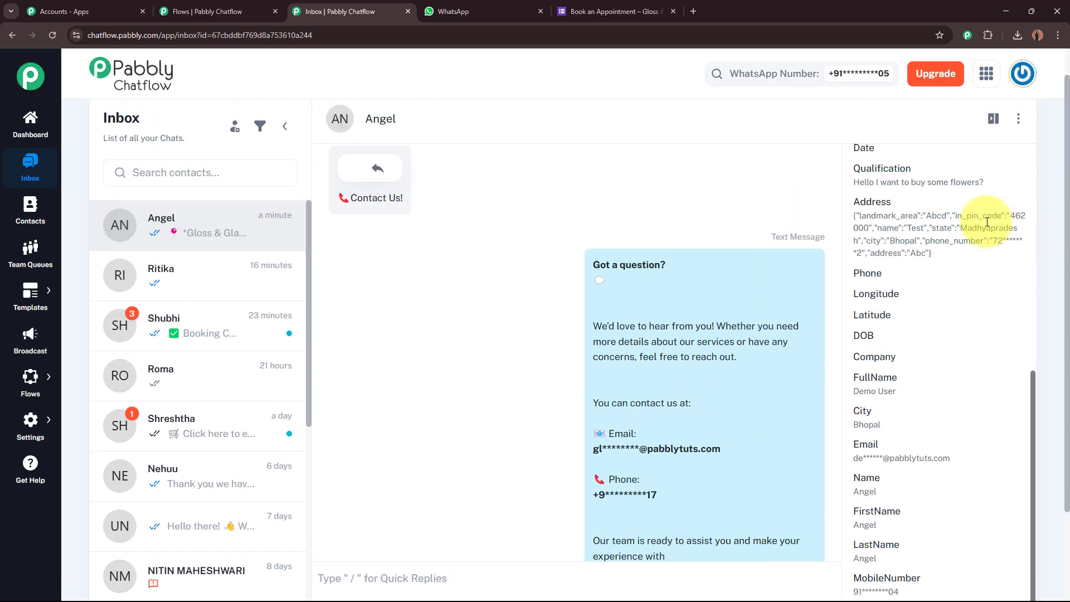
pyautogui.scroll(6, 959, 251)
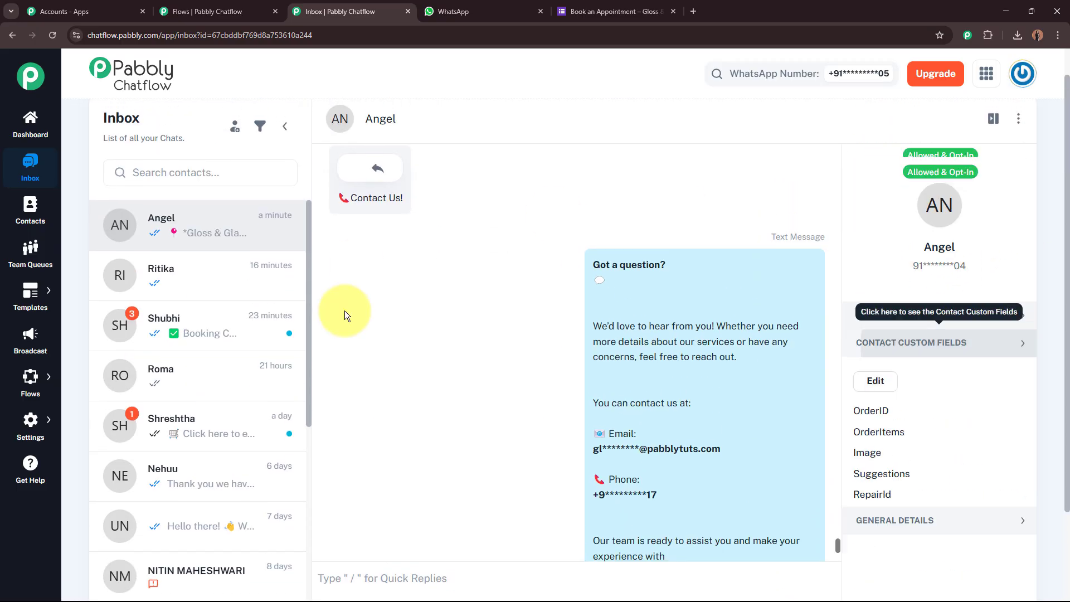
pyautogui.scroll(-2, 539, 323)
pyautogui.scroll(9, 539, 323)
pyautogui.scroll(-13, 537, 323)
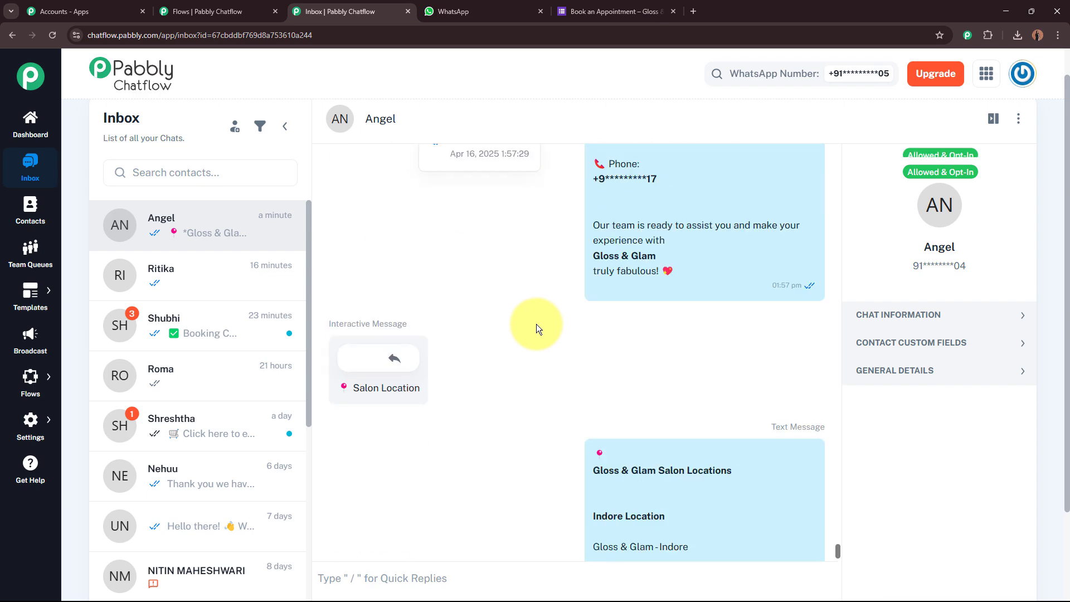
pyautogui.scroll(-4, 536, 323)
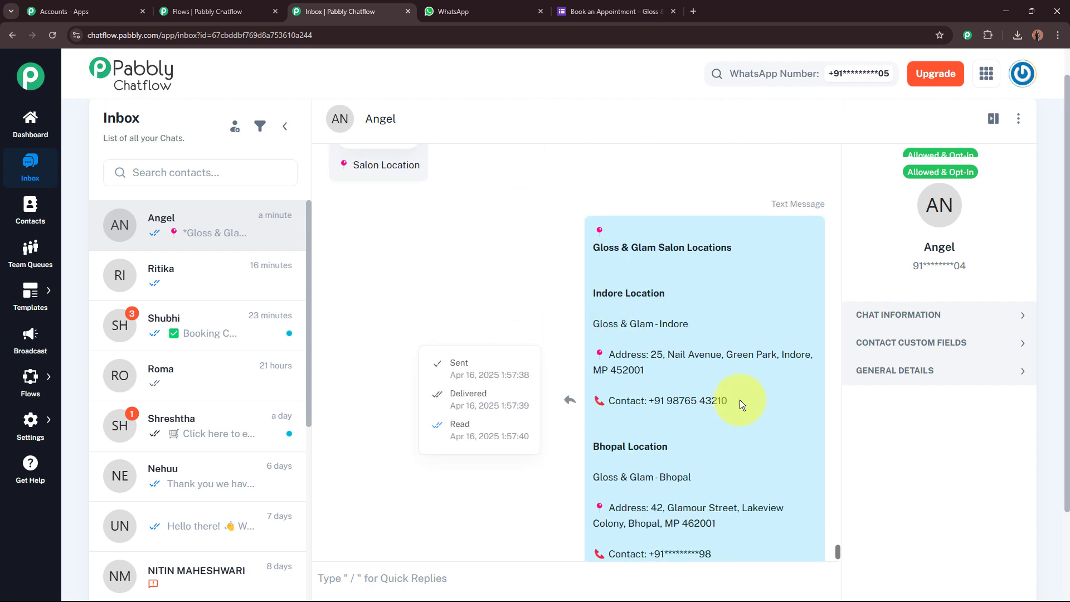
pyautogui.click(409, 11)
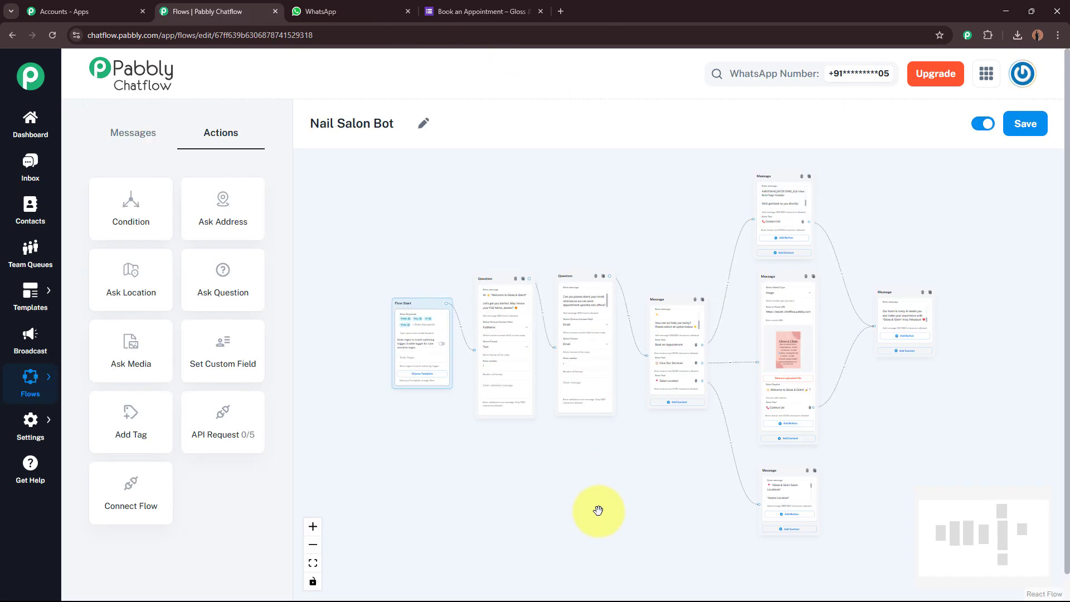